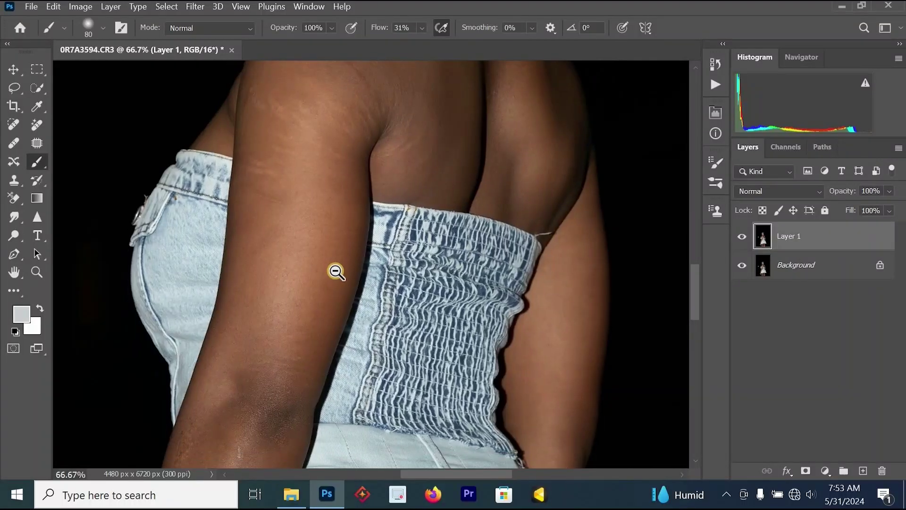
Draw a freehand lasso selection around the woman's face and feather its edge.
alt+click(337, 270)
alt+click(337, 270)
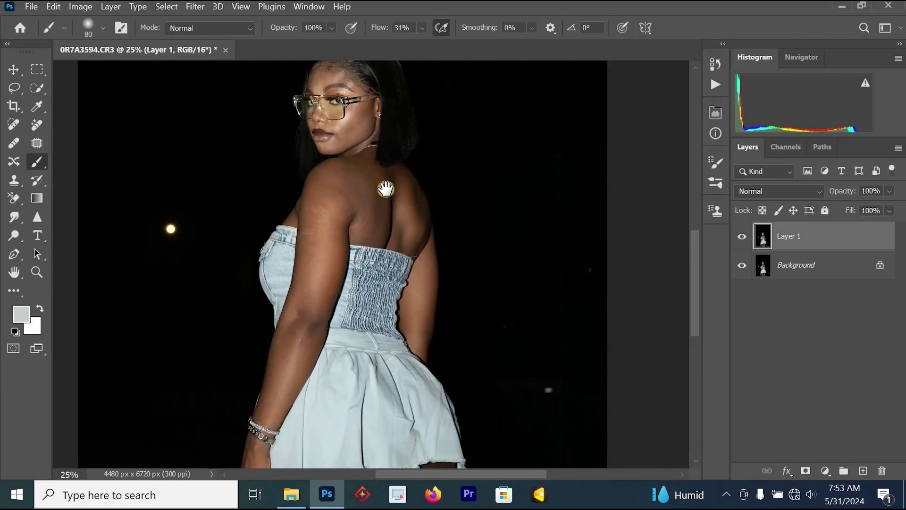
scroll(387, 307, up, 3)
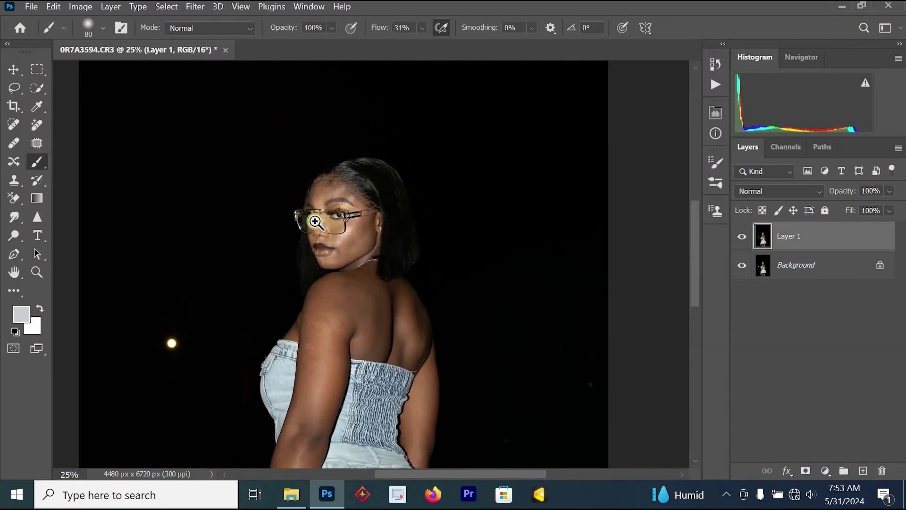
click(14, 89)
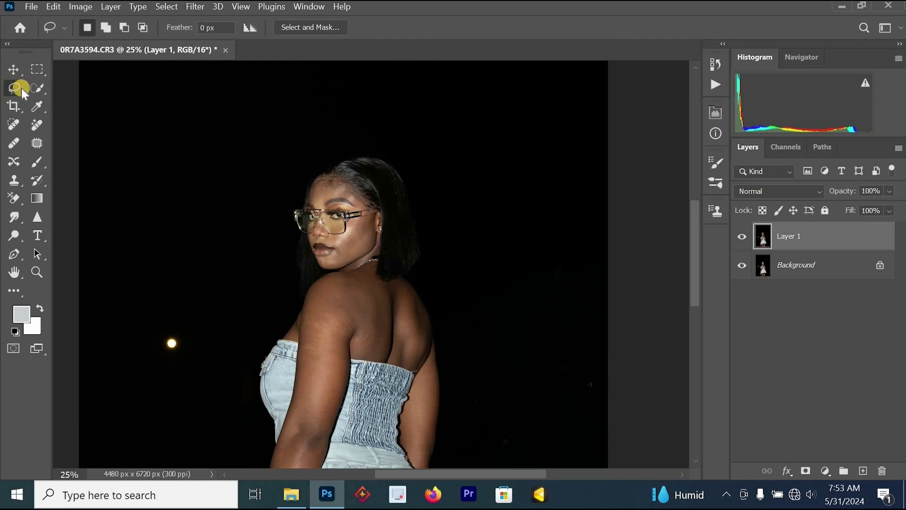
click(367, 207)
mouse_move(336, 174)
mouse_down()
mouse_move(317, 185)
mouse_move(372, 204)
mouse_move(321, 190)
mouse_move(307, 213)
mouse_move(314, 243)
mouse_move(329, 262)
mouse_move(359, 262)
mouse_move(397, 224)
mouse_move(359, 194)
mouse_move(322, 185)
mouse_up()
right_click(322, 185)
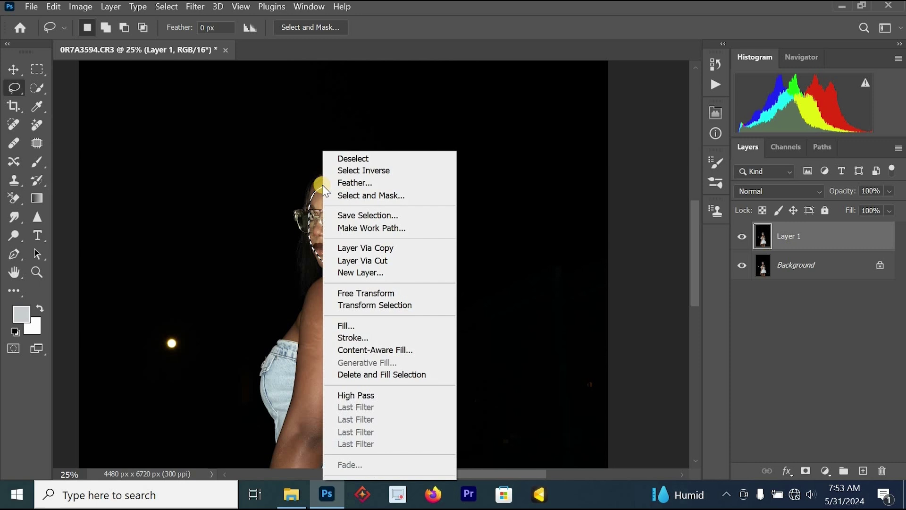
click(350, 184)
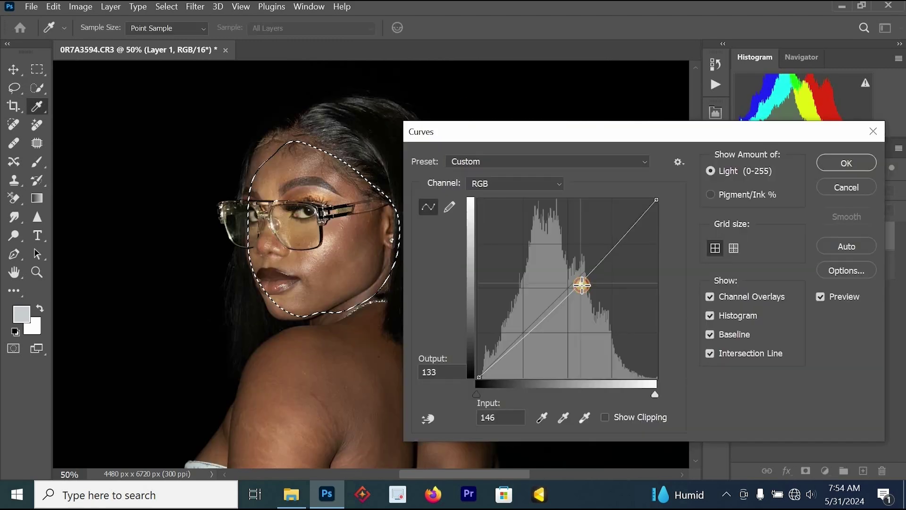
Darken the selected face with Curves, moving the curve point to input 153 and output 129, and clear the selection.
drag(579, 284, 586, 288)
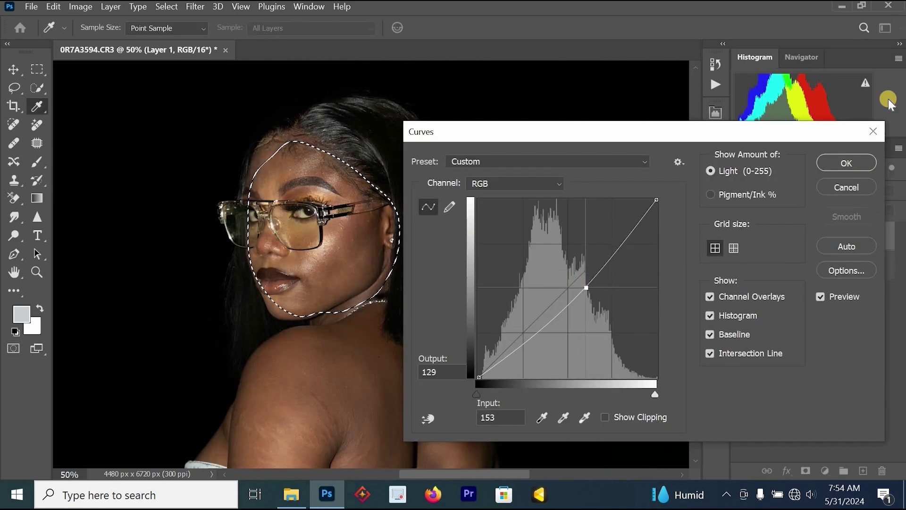
click(847, 163)
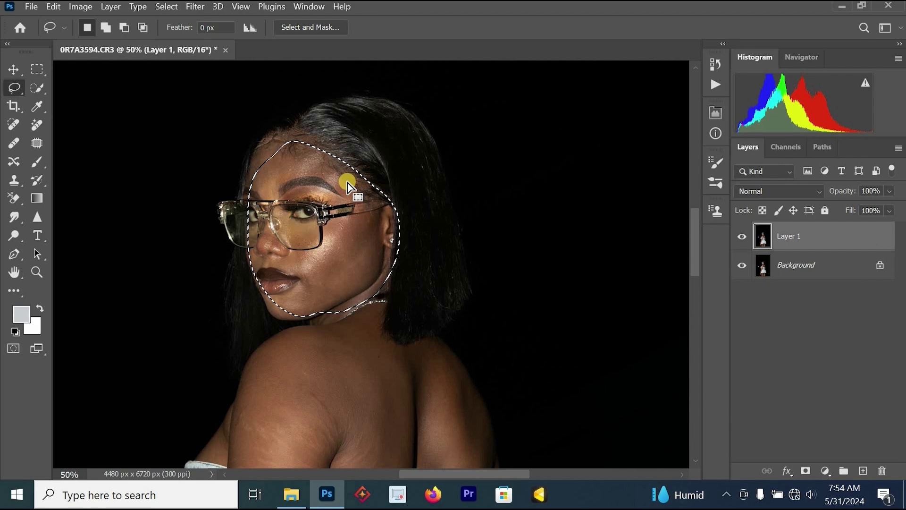
key(ctrl+m)
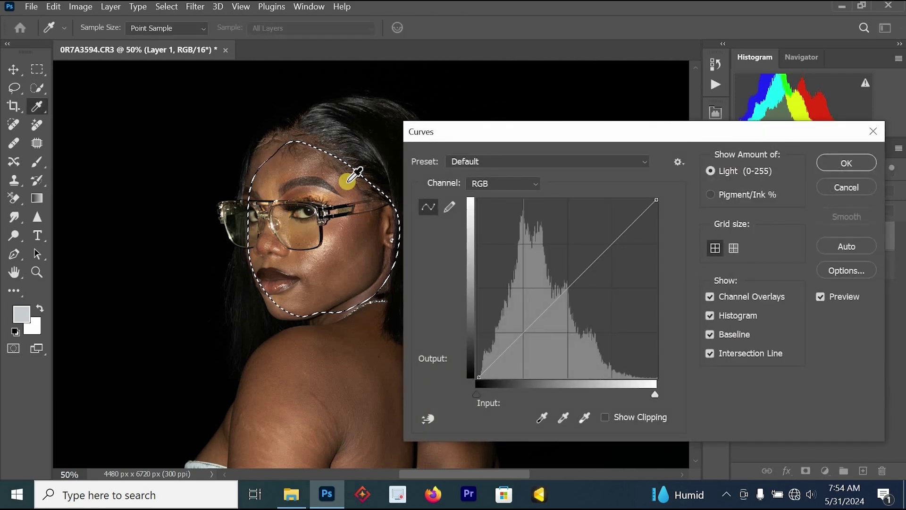
click(872, 133)
key(ctrl+d)
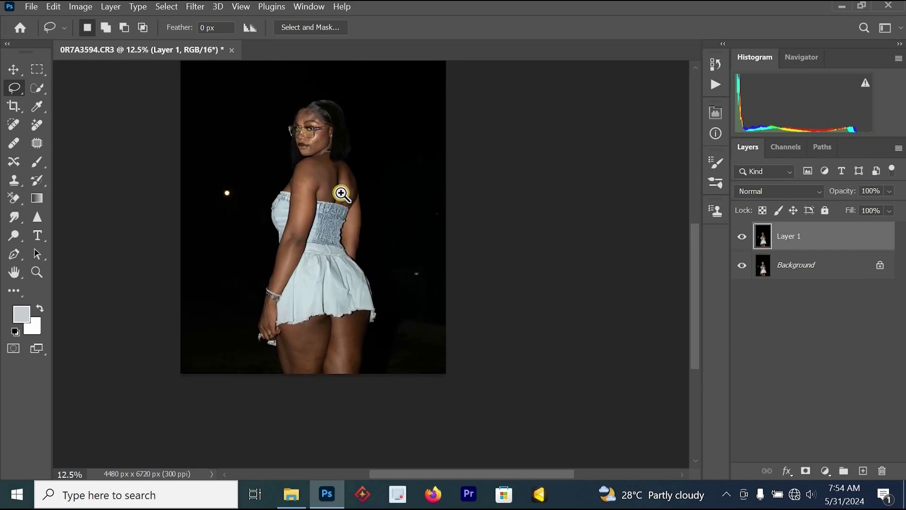
Brighten the shadows and skin across the whole photo with Curves, setting a point at input 51 and output 64.
click(341, 194)
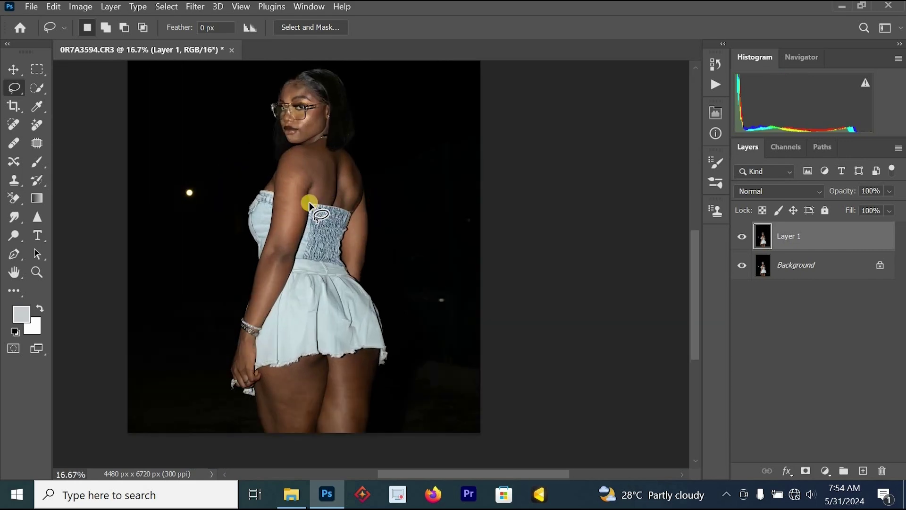
key(ctrl+m)
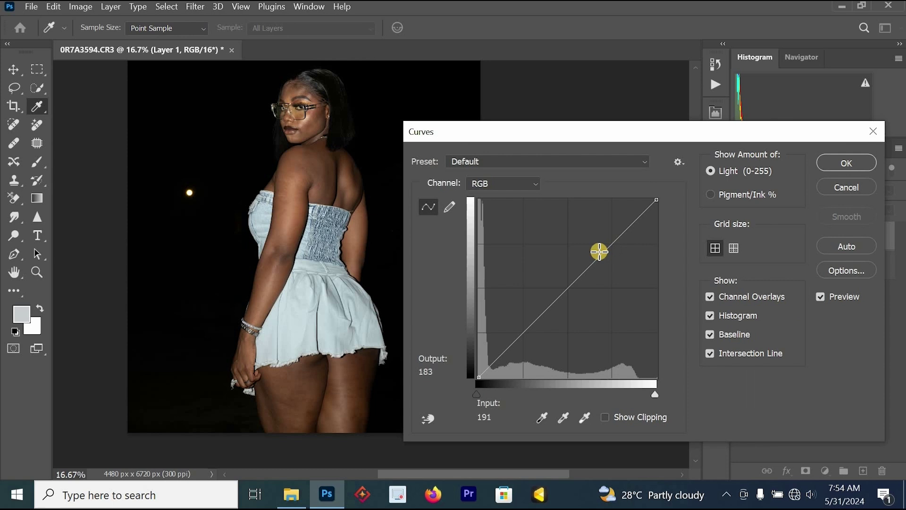
ctrl+click(287, 206)
drag(518, 338, 514, 332)
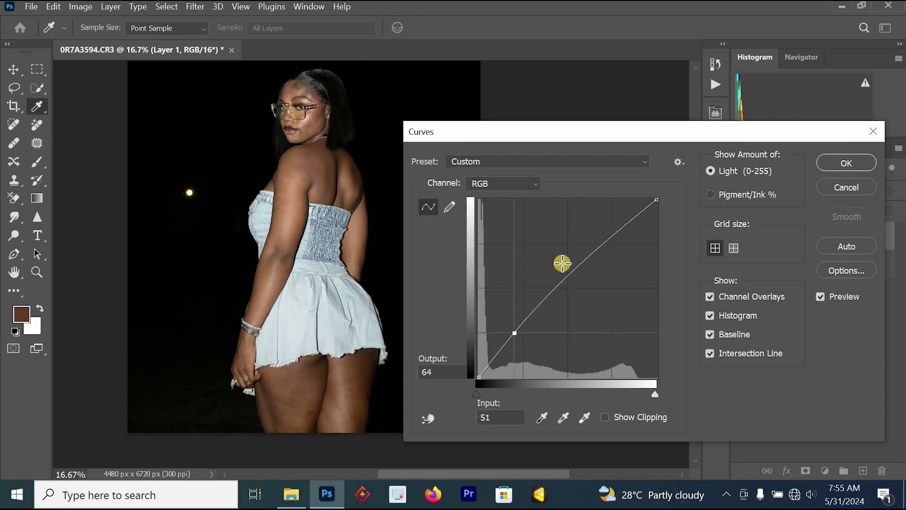
click(833, 162)
key(l)
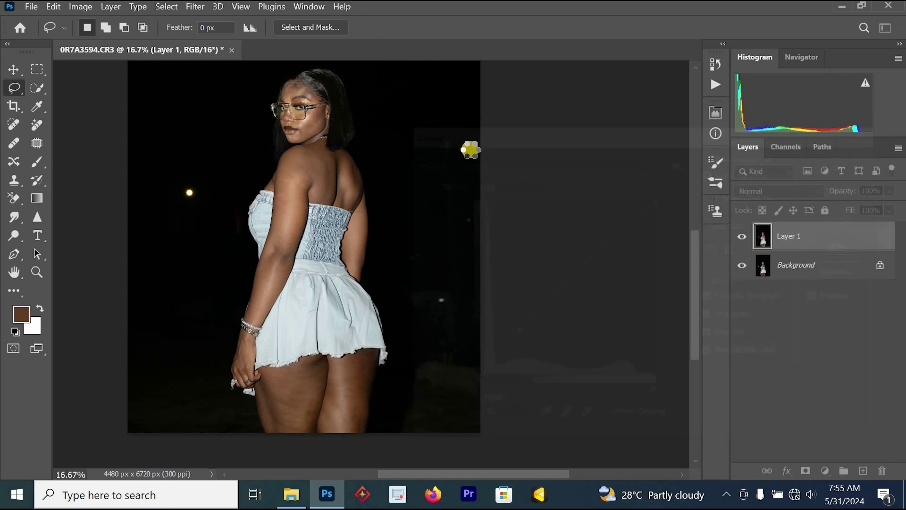
Merge Layer 1 and the Background layer into a single layer.
key(ctrl+minus)
ctrl+click(323, 398)
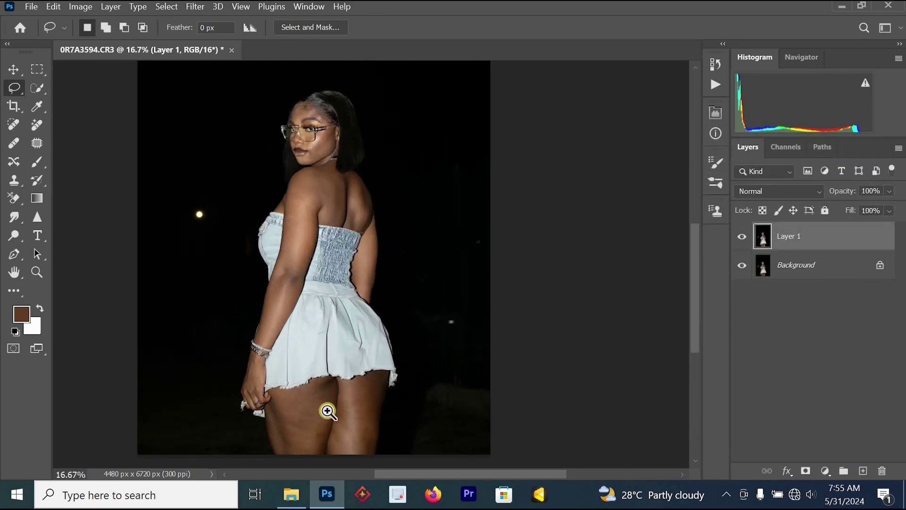
ctrl+click(361, 430)
ctrl+click(364, 427)
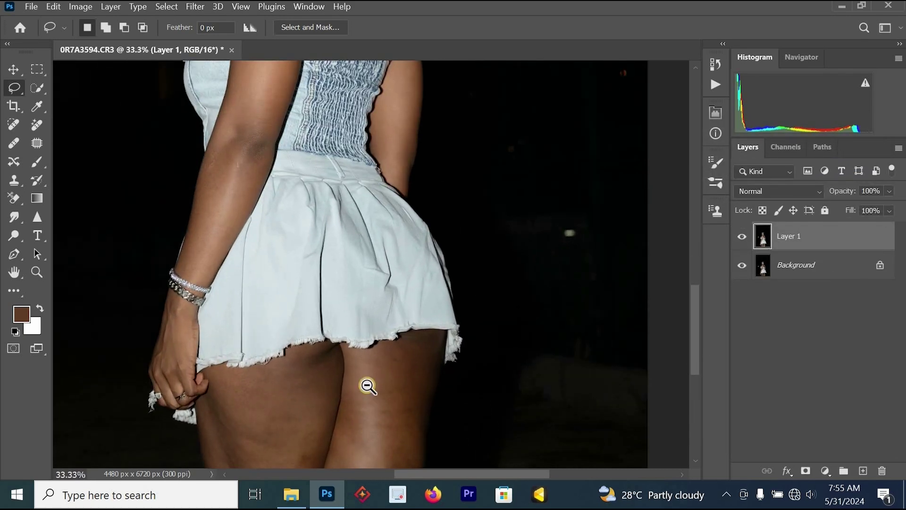
scroll(324, 297, down, 5)
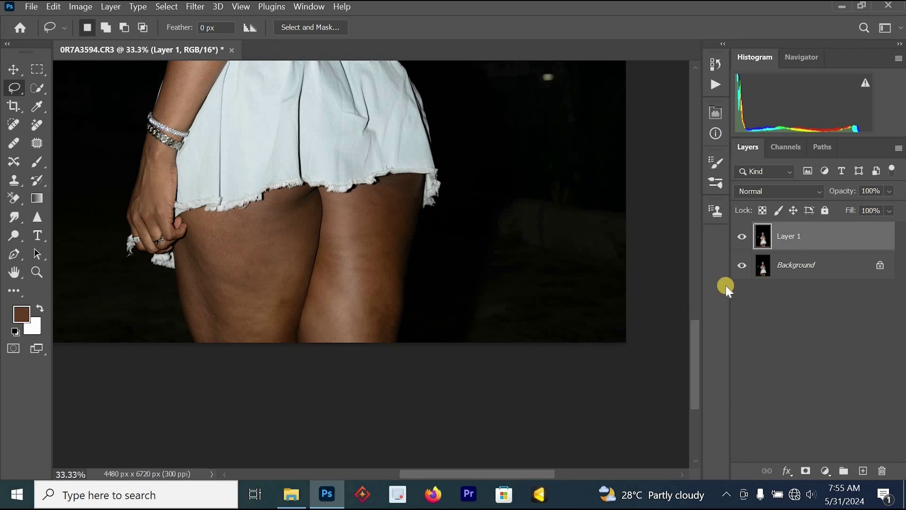
shift+click(806, 278)
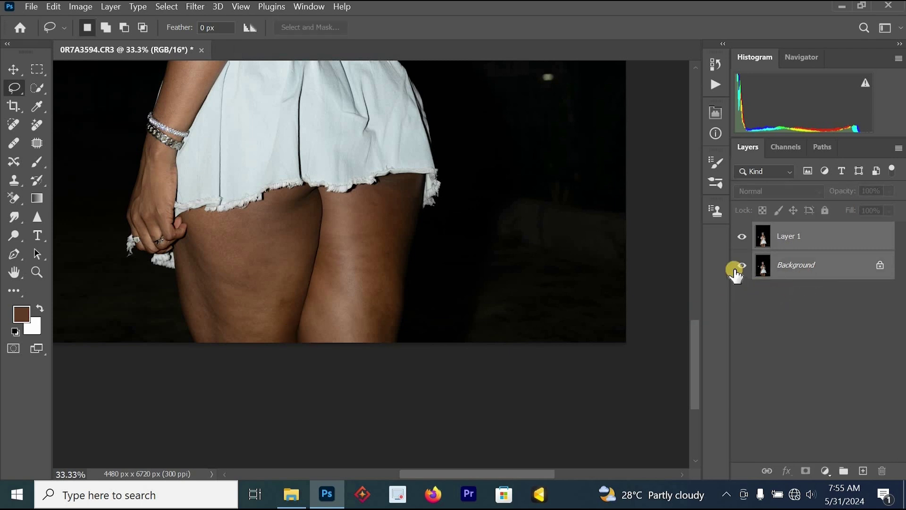
key(ctrl+e)
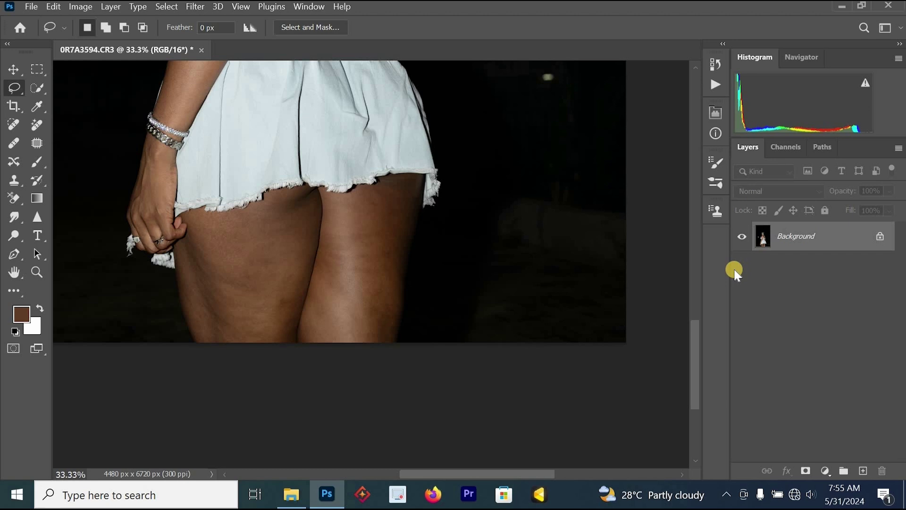
Duplicate the merged Background layer twice, naming the upper copy 1 and the lower copy 2.
key(ctrl+j)
key(ctrl+j)
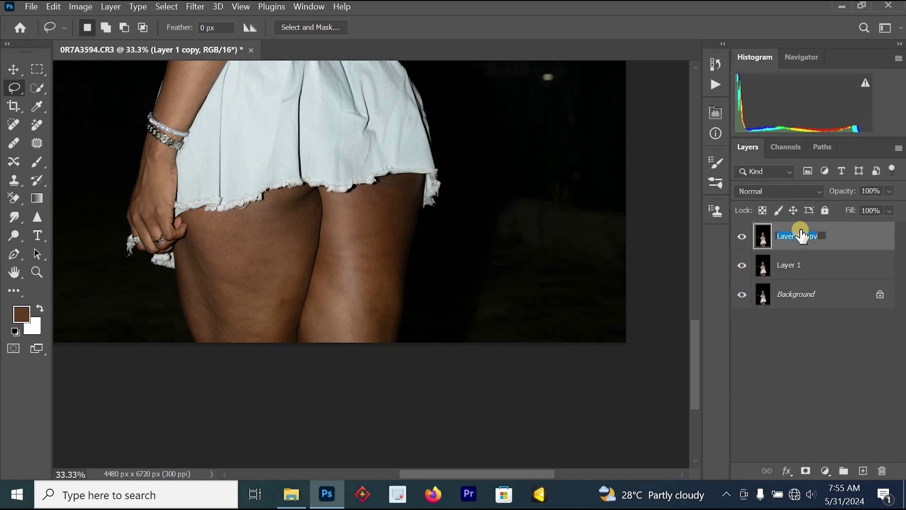
key(Return)
double_click(786, 266)
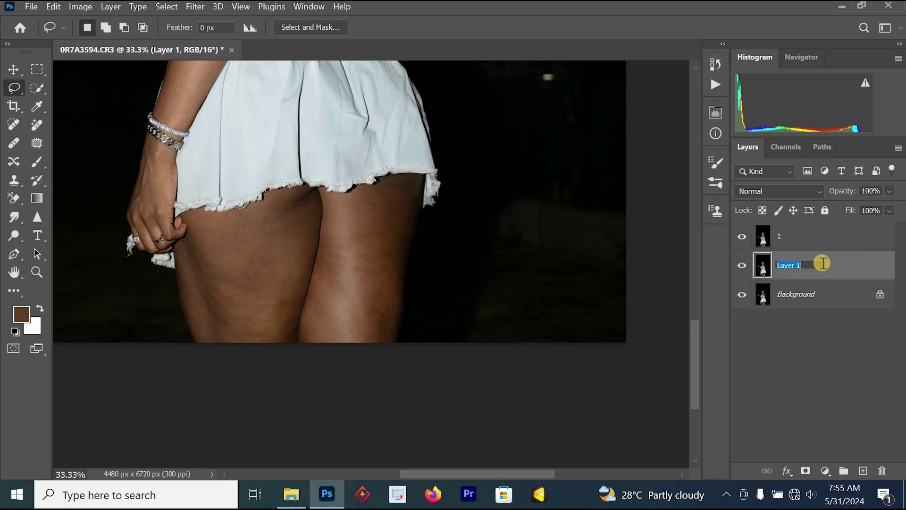
text(2)
key(Return)
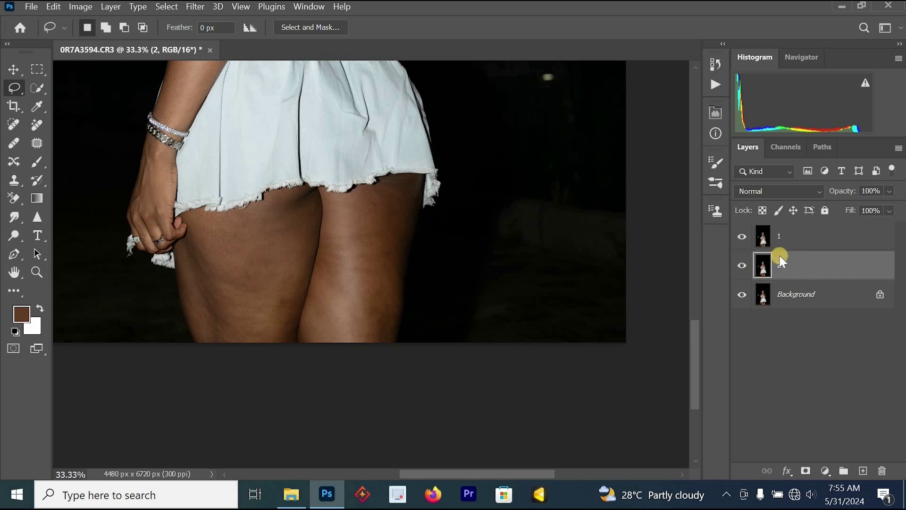
Hide layer 1 and apply a Gaussian Blur with a radius of 5 pixels to layer 2.
click(750, 239)
click(741, 239)
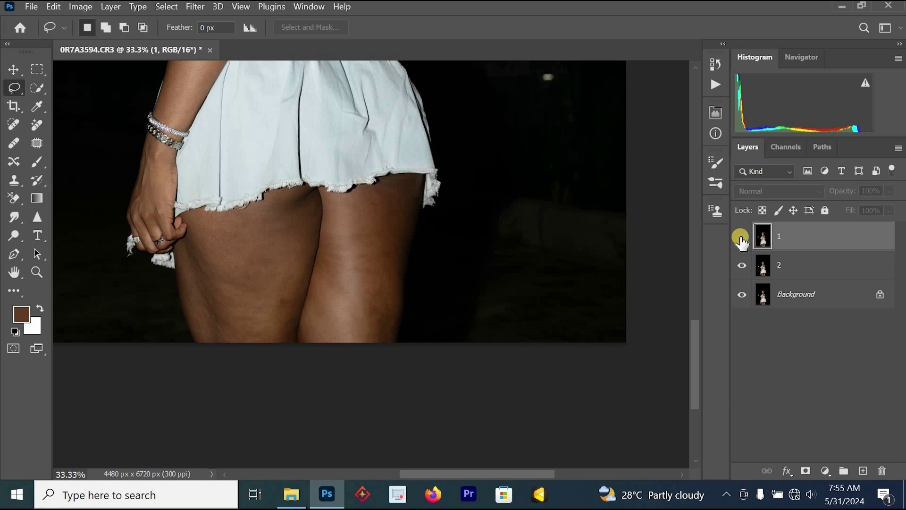
click(793, 265)
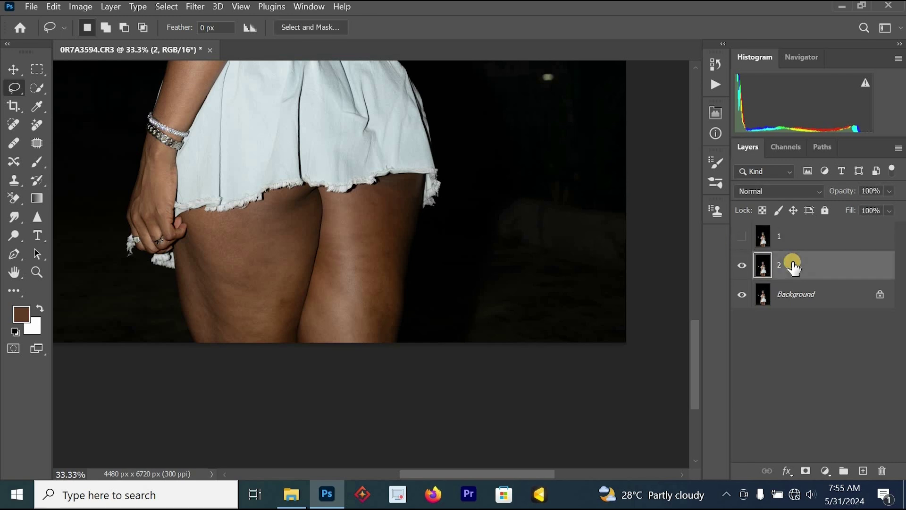
click(198, 7)
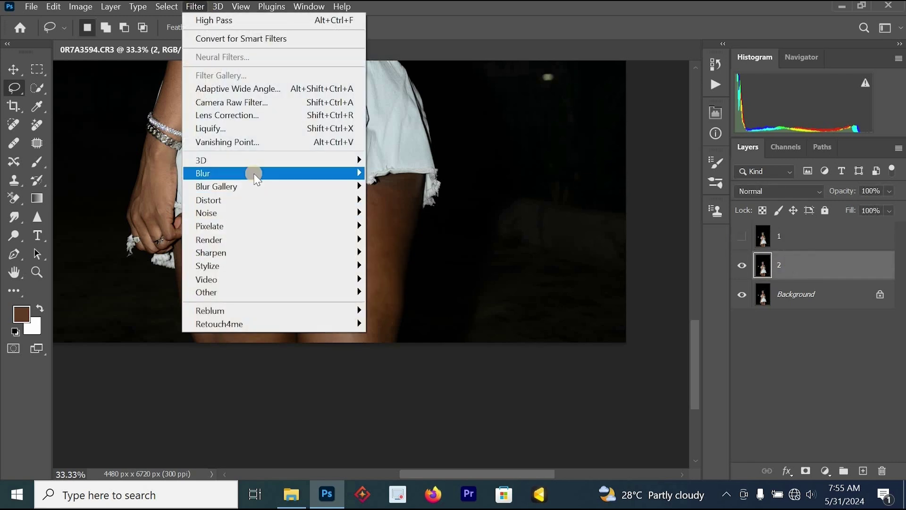
mouse_move(255, 173)
click(391, 226)
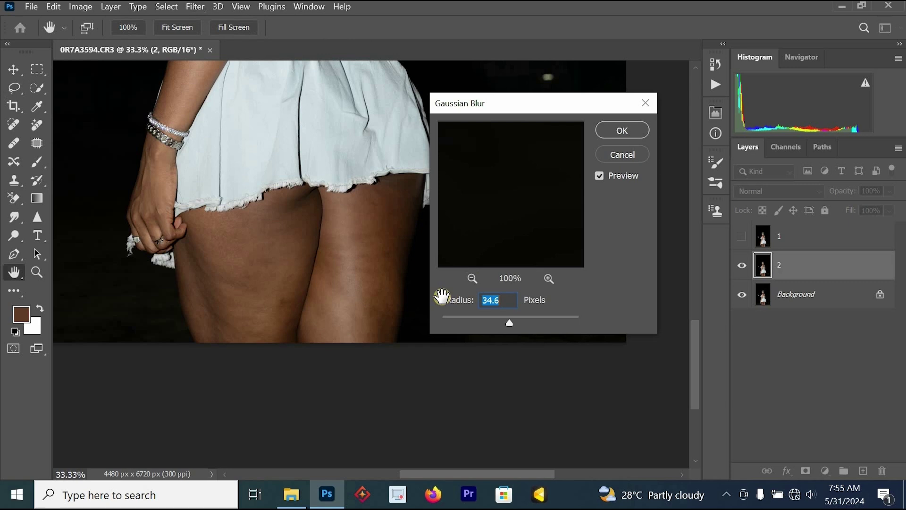
text(5)
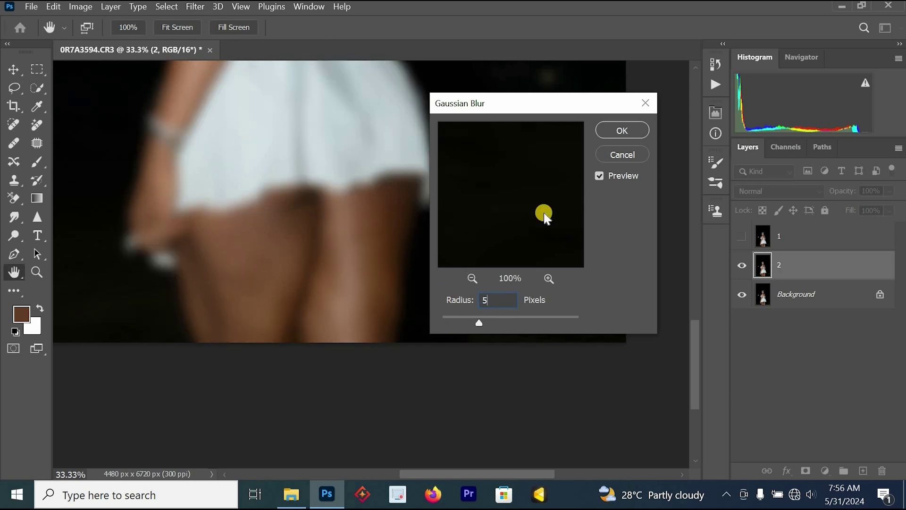
click(628, 130)
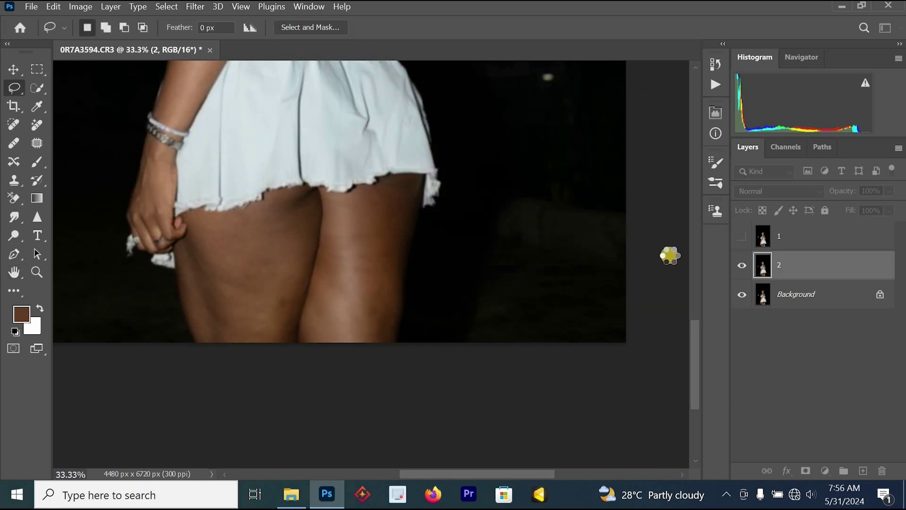
Show layer 1 and use Apply Image on it with layer 2 as source, Subtract blending, scale 2 and offset 128.
click(766, 239)
click(740, 239)
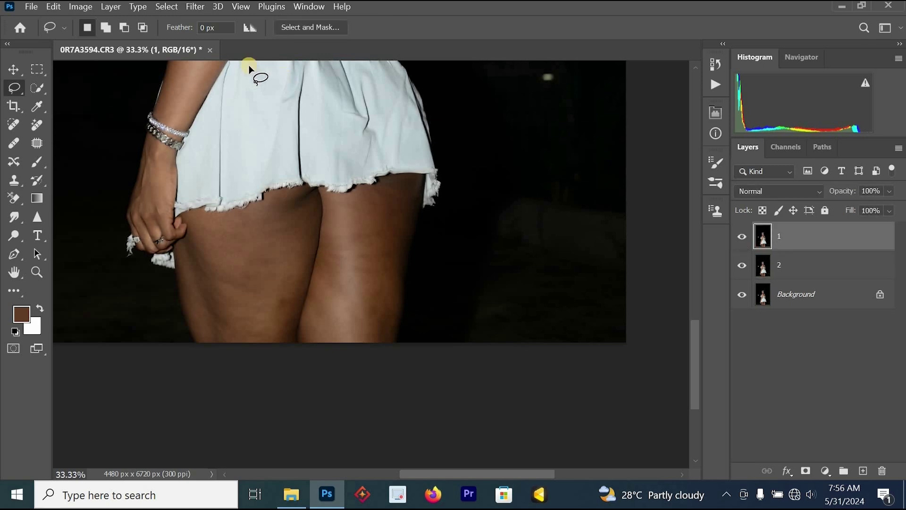
click(72, 7)
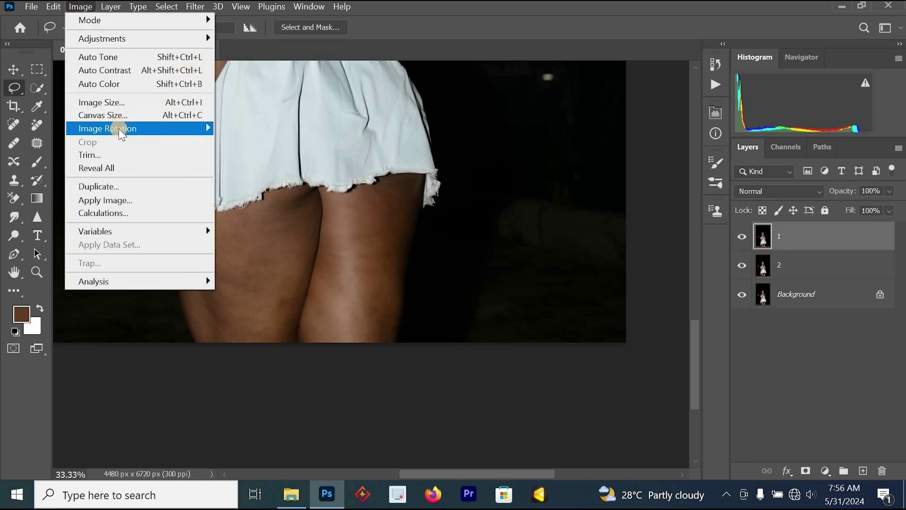
click(132, 200)
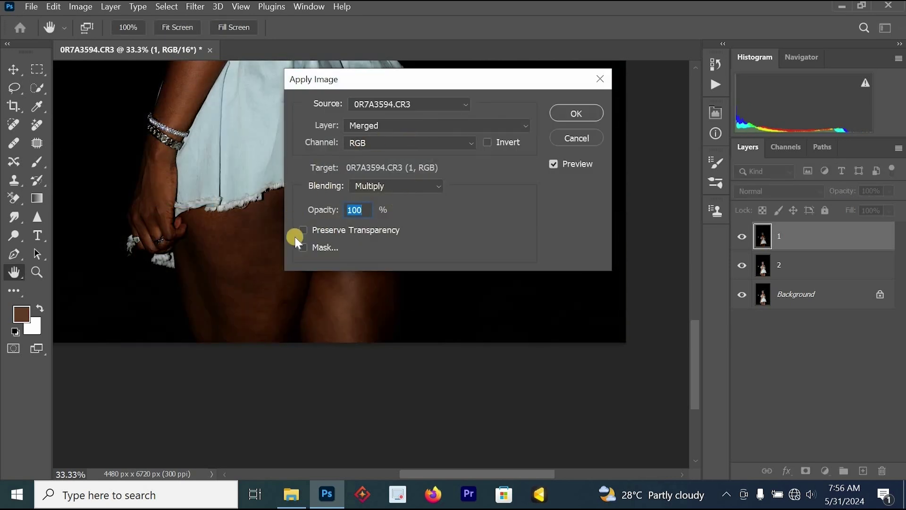
click(388, 125)
click(377, 177)
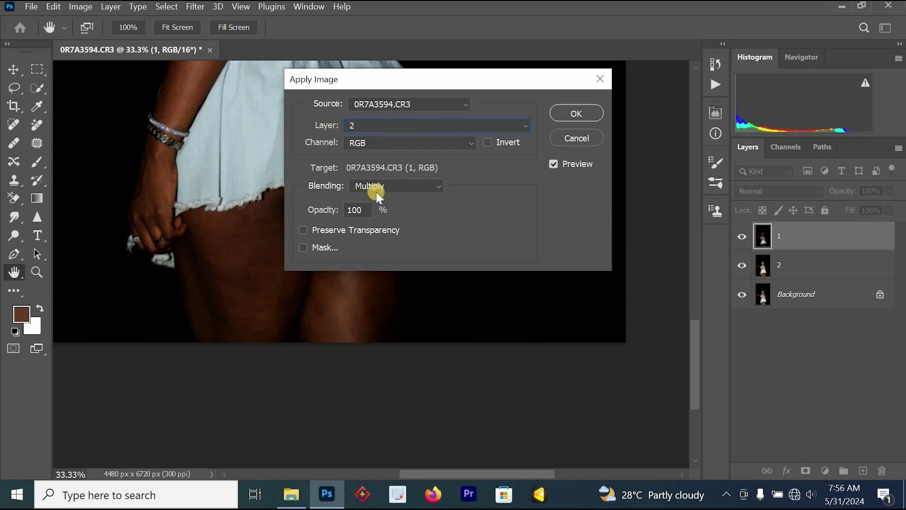
click(388, 188)
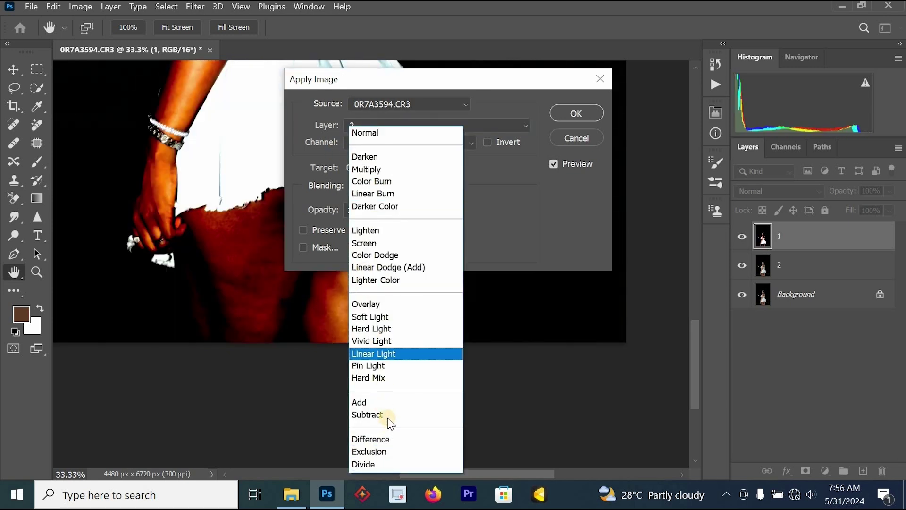
click(386, 415)
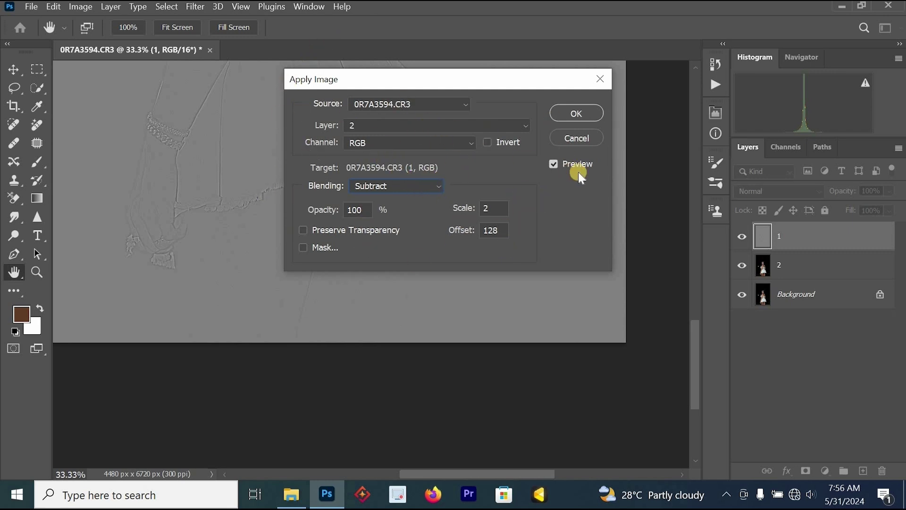
click(576, 112)
key(l)
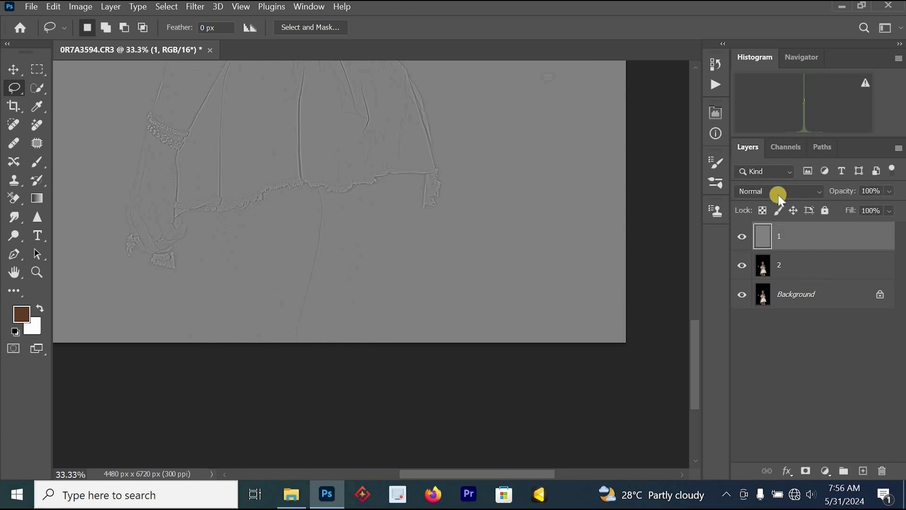
Set layer 1's blend mode to Linear Light and convert layer 2 to a smart object.
click(778, 190)
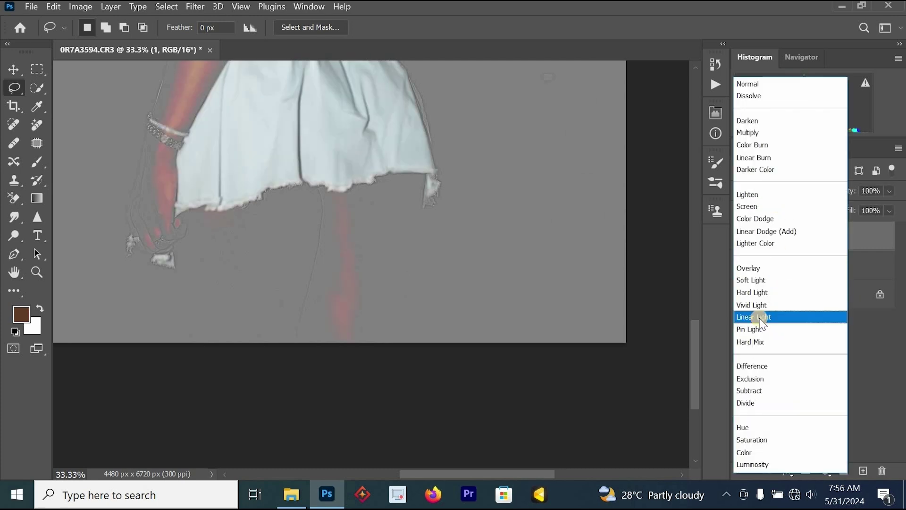
click(761, 317)
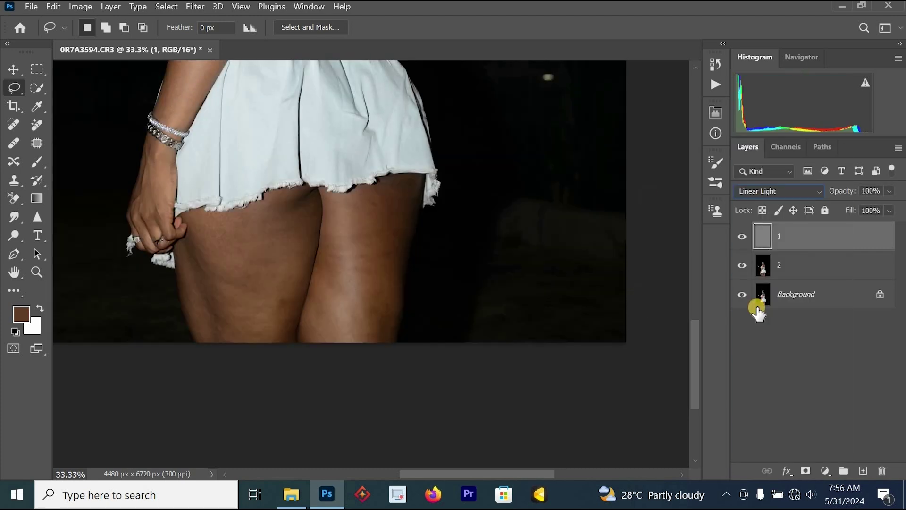
click(804, 272)
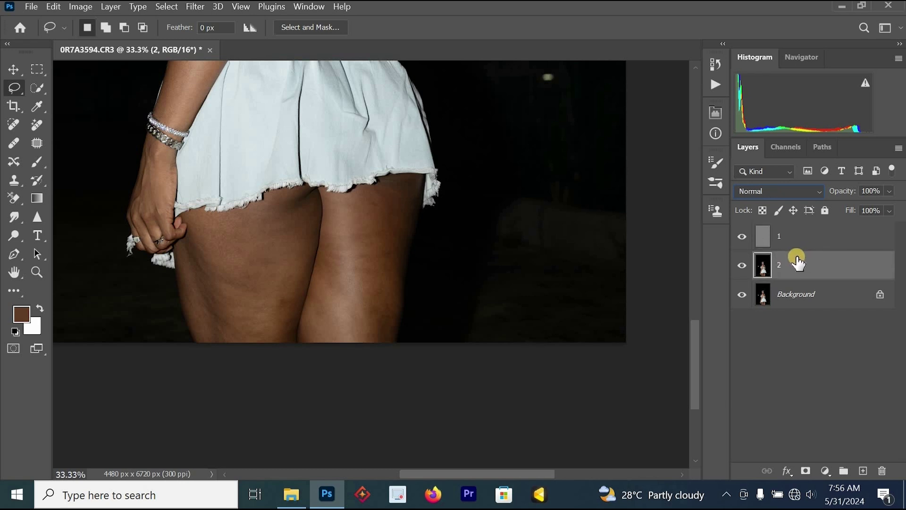
right_click(797, 257)
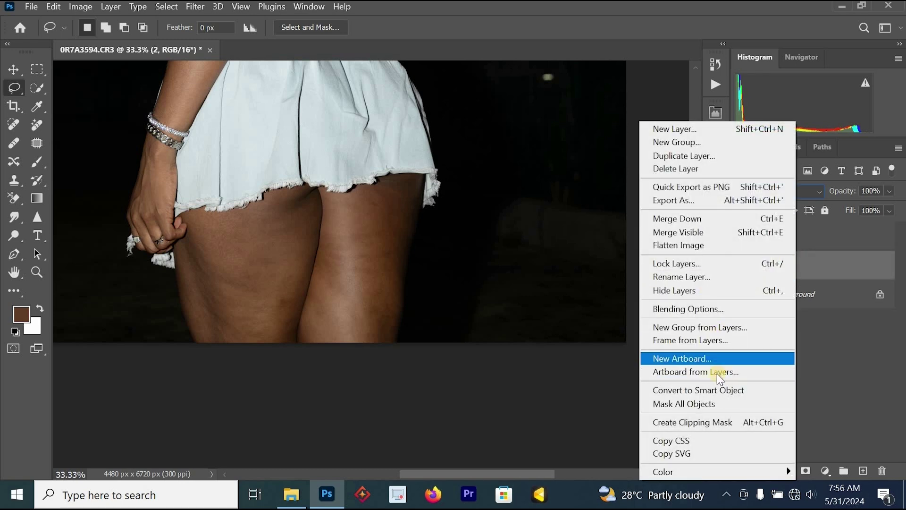
click(700, 390)
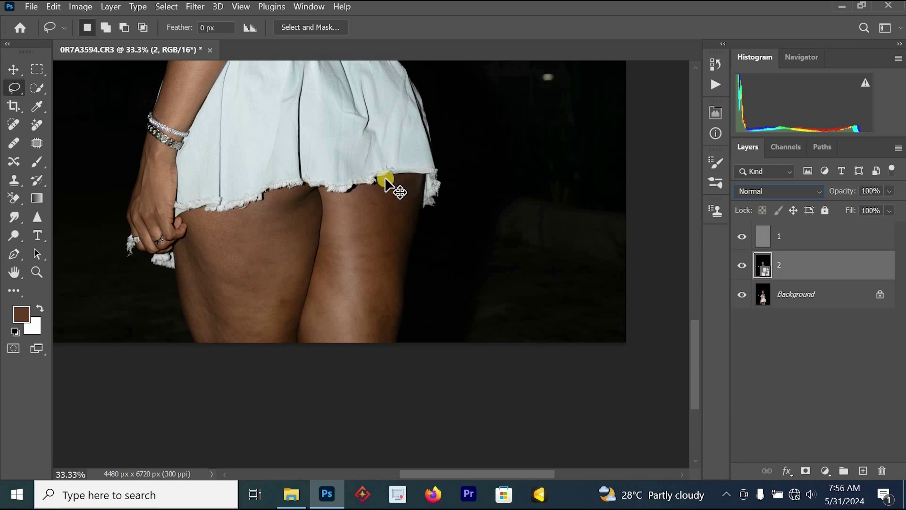
Apply a Gaussian Blur smart filter with a radius of about 52 pixels to layer 2.
click(197, 13)
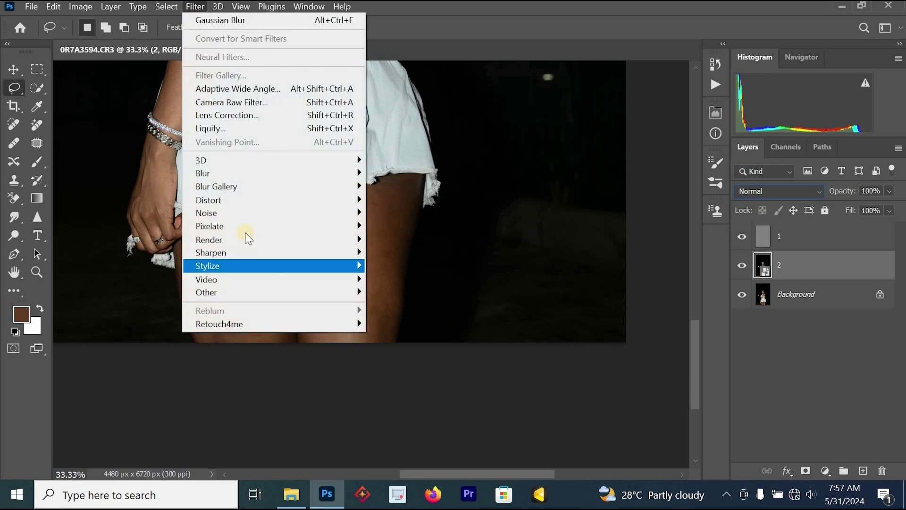
mouse_move(241, 175)
click(407, 227)
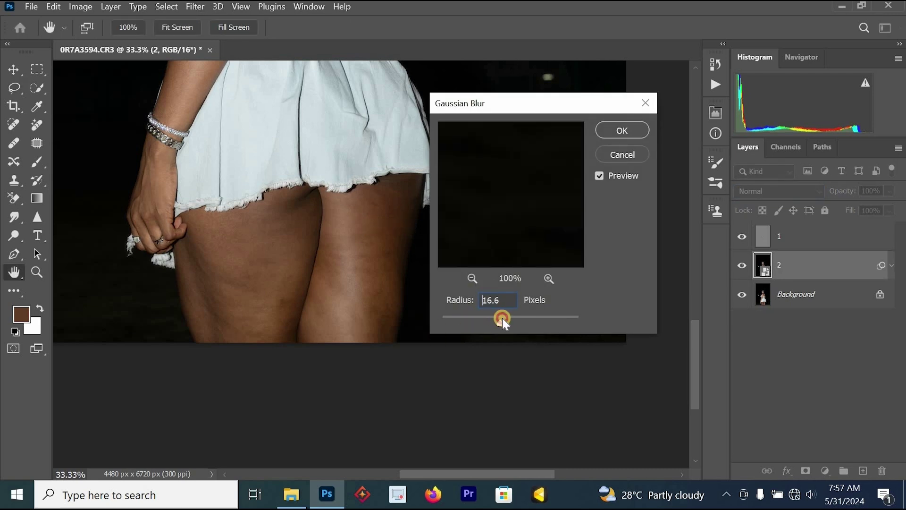
drag(516, 318, 518, 319)
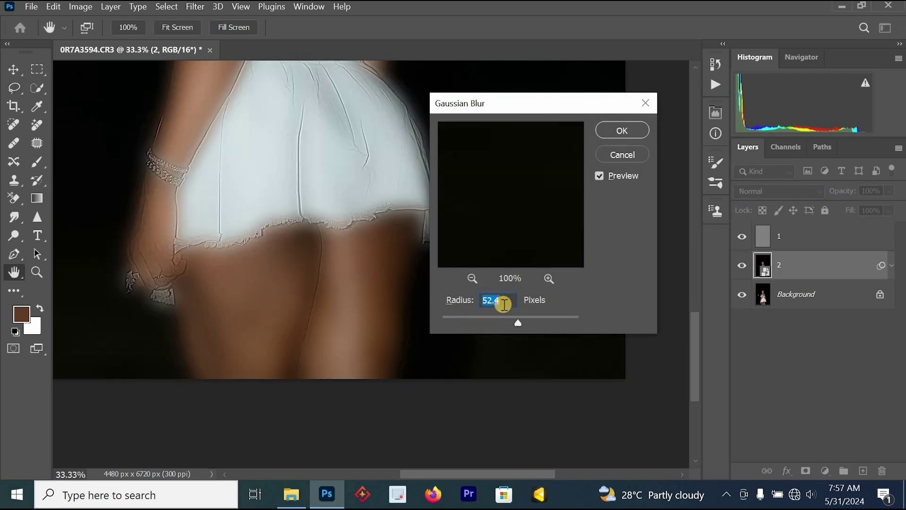
click(621, 132)
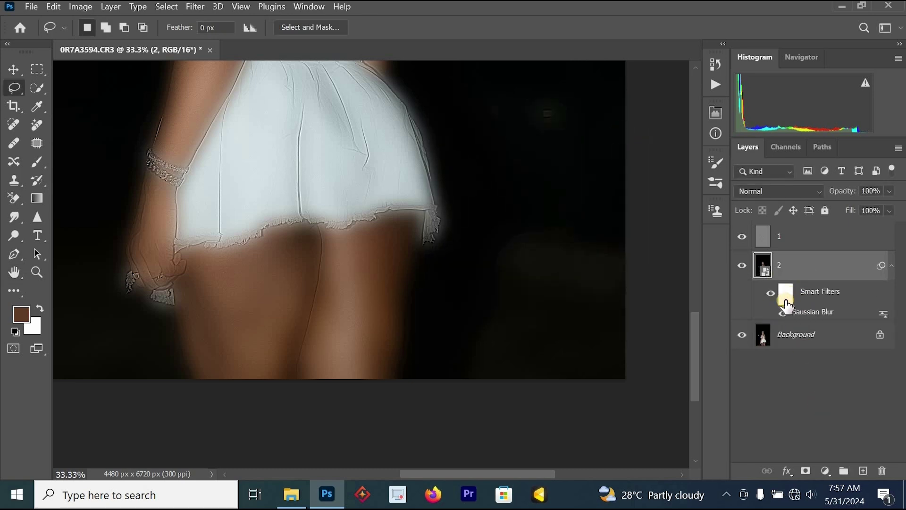
Invert layer 2's smart filter mask to black to hide the Gaussian Blur.
click(784, 296)
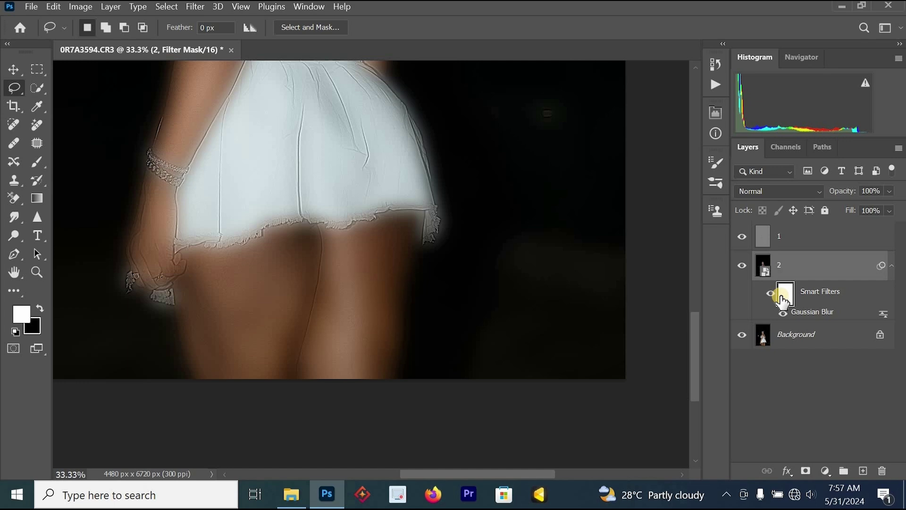
key(ctrl+i)
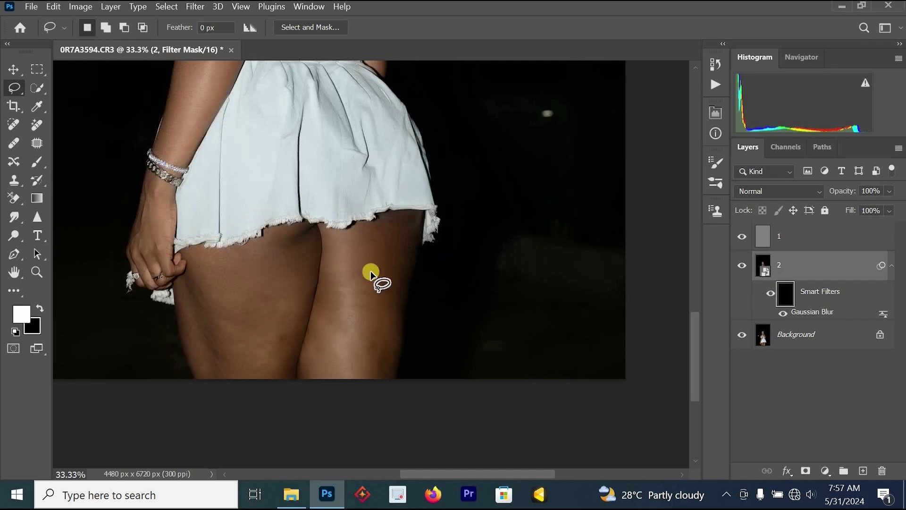
scroll(399, 281, up, 3)
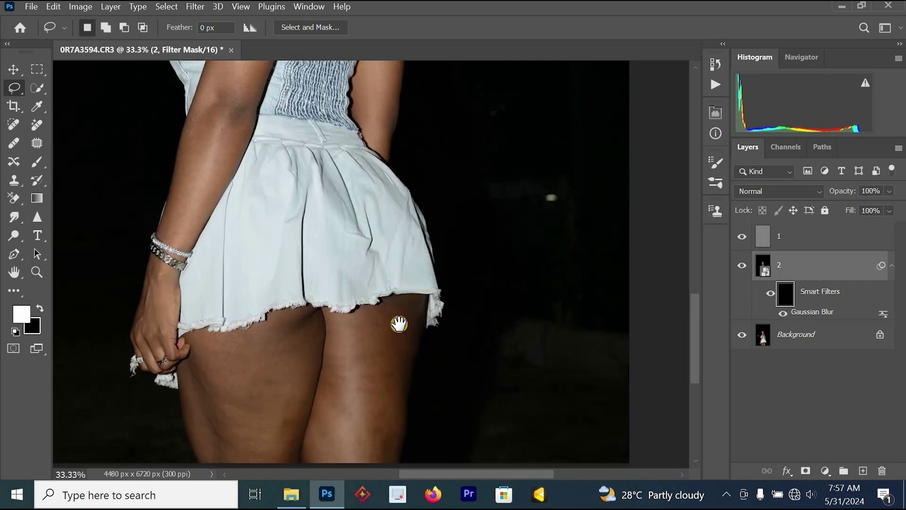
alt+click(397, 254)
alt+click(397, 255)
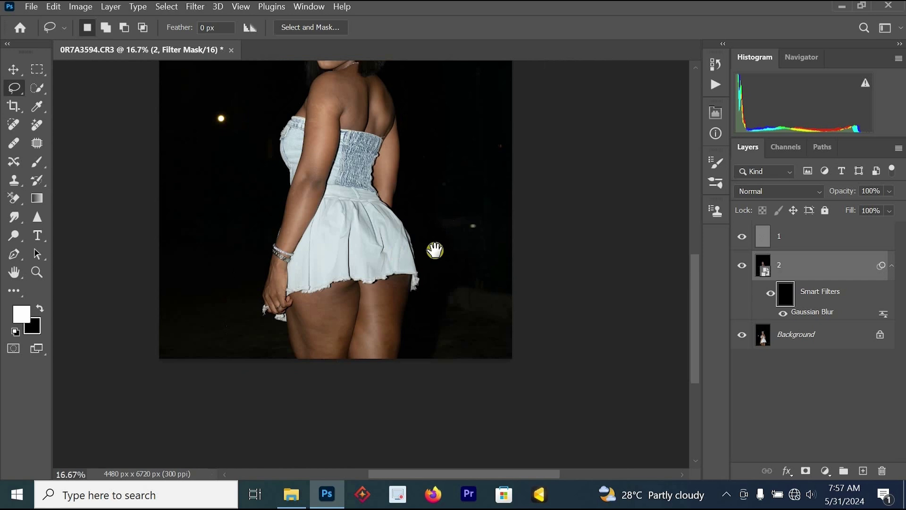
ctrl+click(383, 343)
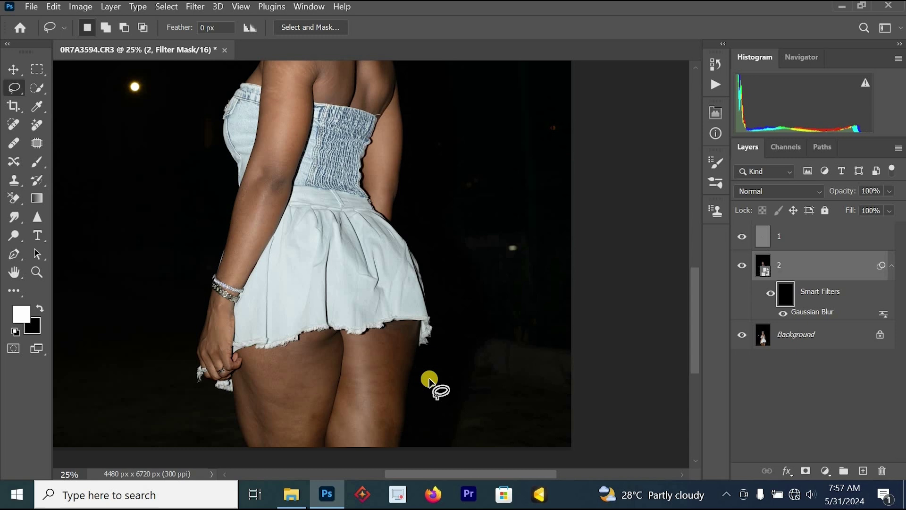
Look through the recorded actions in the Detty Magic Actions set.
click(716, 88)
click(572, 79)
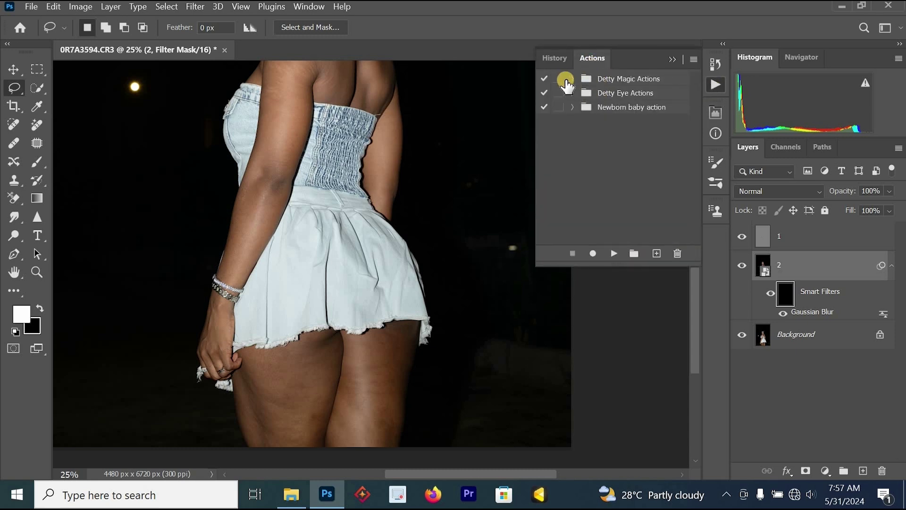
click(572, 79)
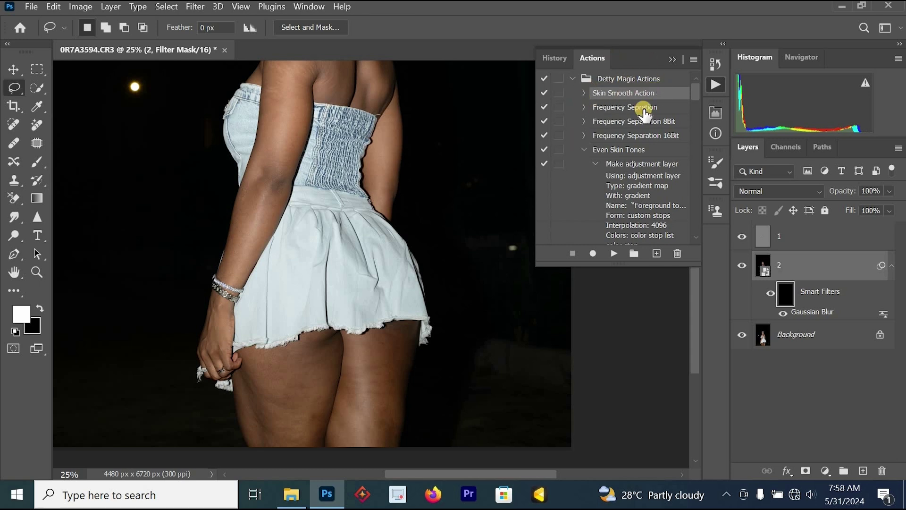
click(668, 59)
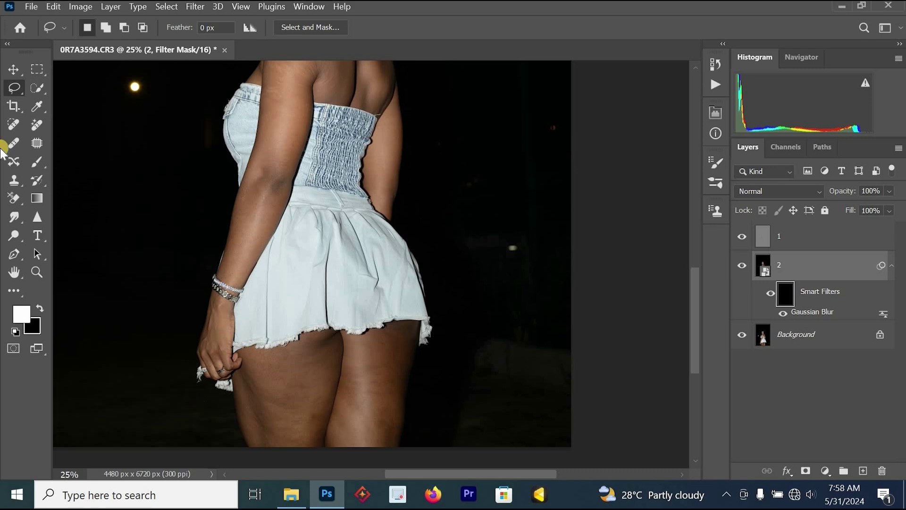
Smooth the left thigh in the photo by painting white on the filter mask with a 200 px brush at 47% flow.
click(39, 161)
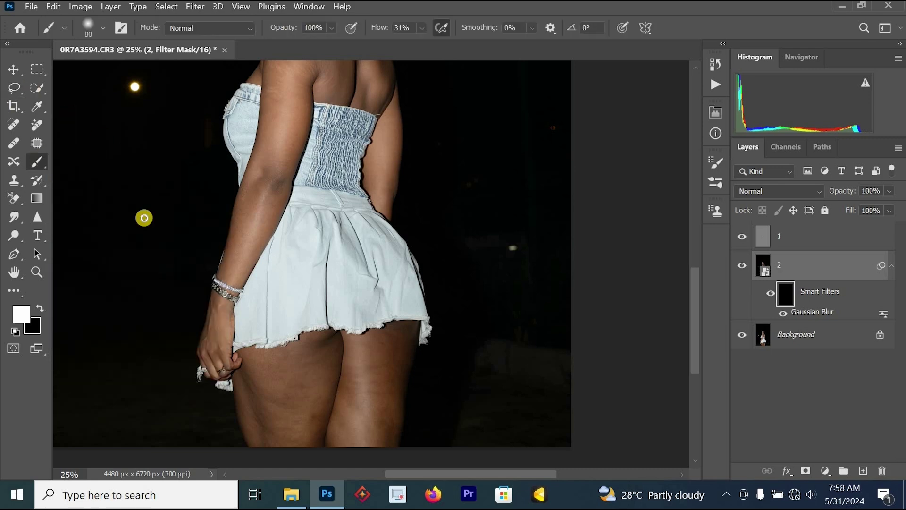
ctrl+click(400, 399)
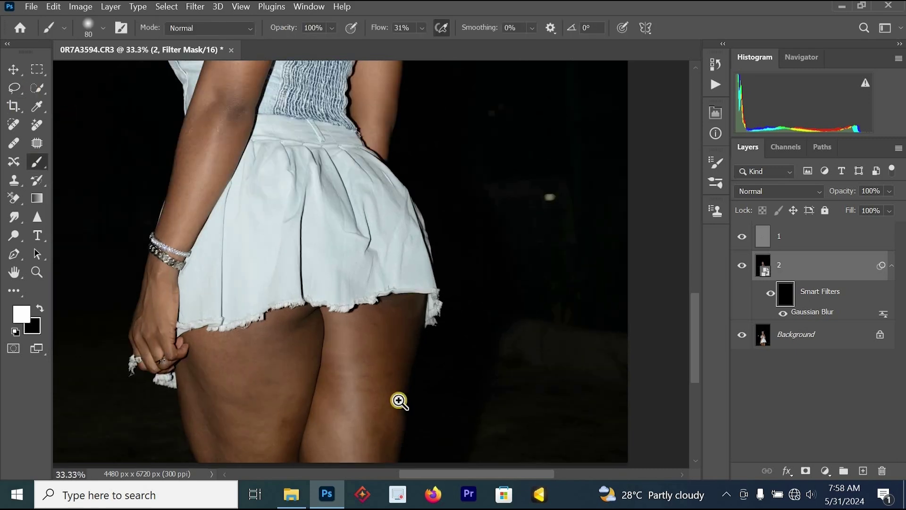
ctrl+click(394, 402)
drag(419, 305, 451, 222)
key(bracketright)
key(bracketright)
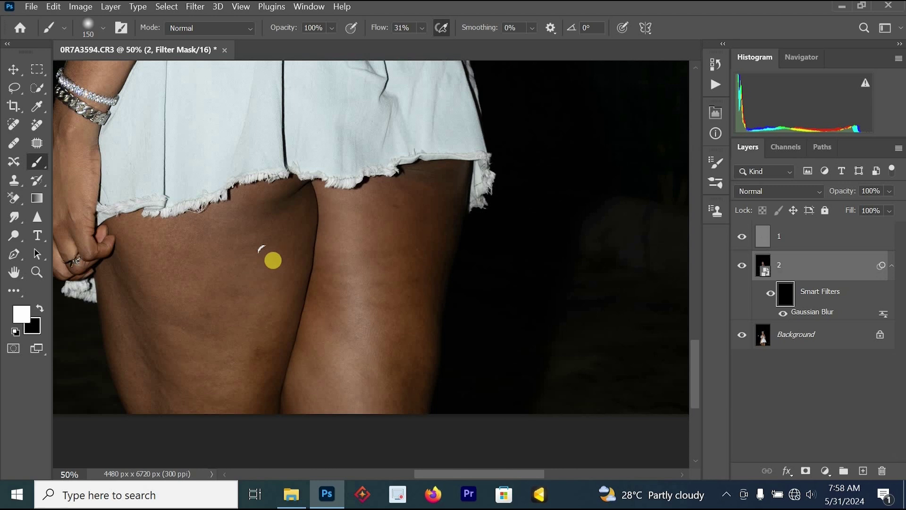
drag(422, 27, 439, 42)
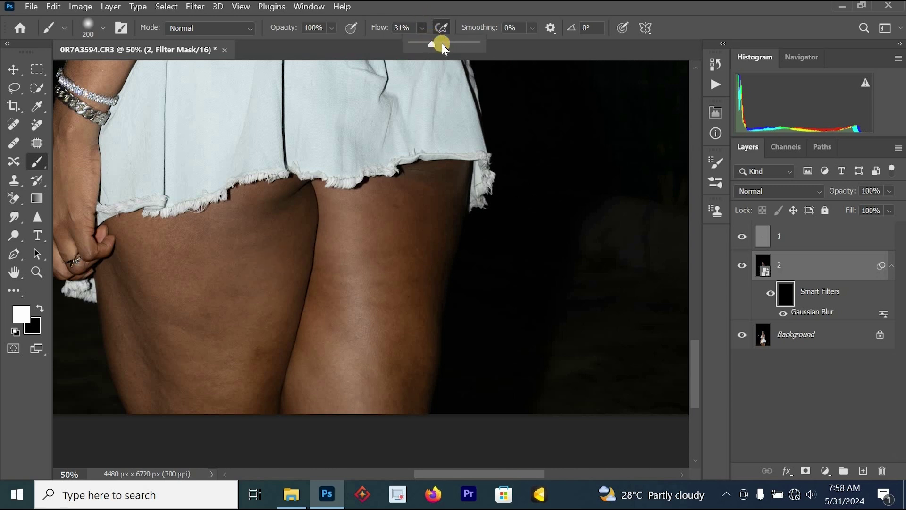
mouse_move(291, 208)
mouse_down()
mouse_move(237, 389)
mouse_move(267, 258)
mouse_move(267, 321)
mouse_move(269, 297)
mouse_move(244, 404)
mouse_up()
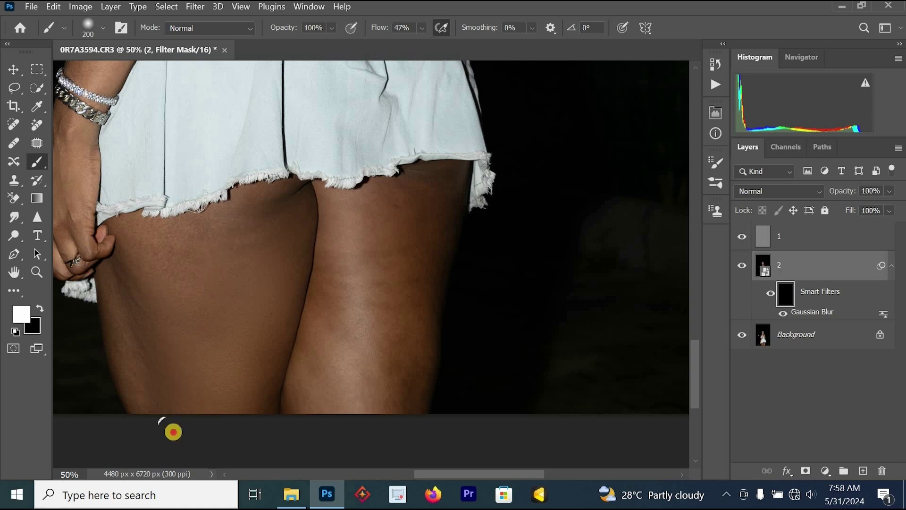
mouse_move(127, 274)
mouse_down()
mouse_move(152, 259)
mouse_move(227, 249)
mouse_move(147, 259)
mouse_move(203, 223)
mouse_move(285, 205)
mouse_move(230, 277)
mouse_move(293, 201)
mouse_move(279, 322)
mouse_move(243, 444)
mouse_up()
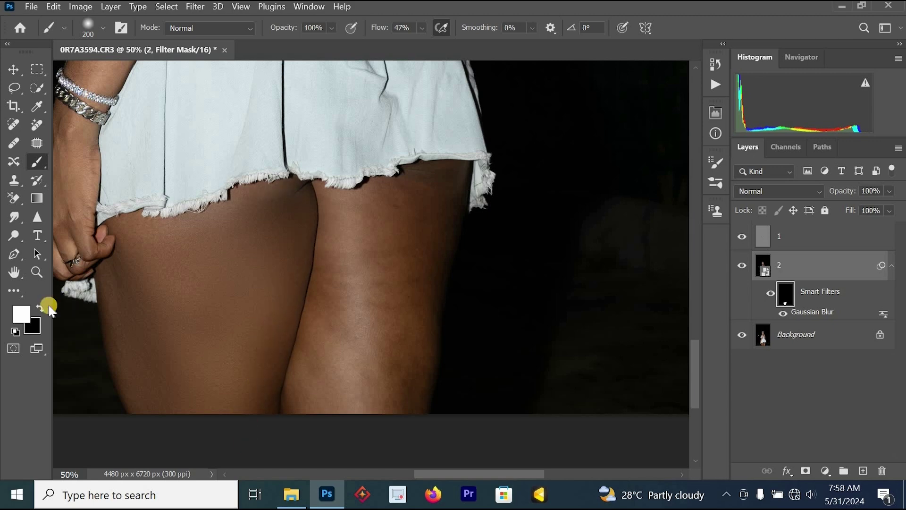
Try painting the blur onto the right thigh with white on the filter mask and removing it with black.
click(26, 315)
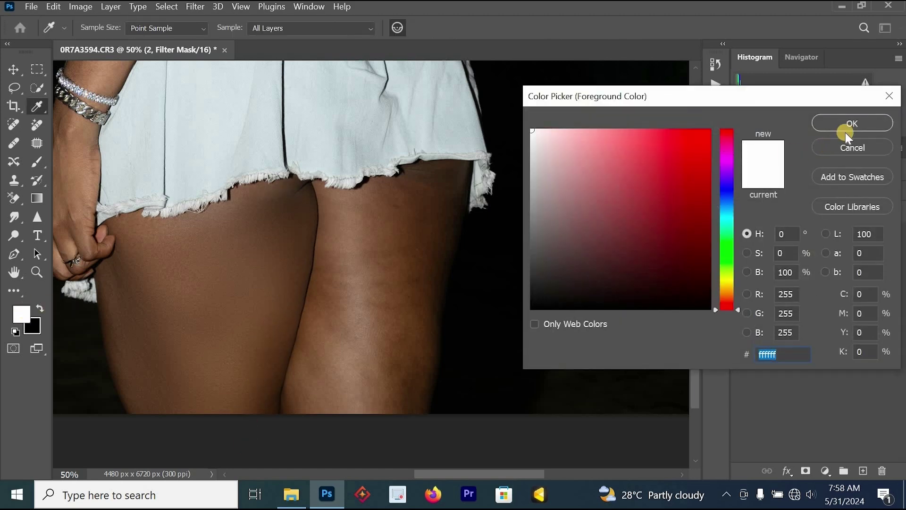
click(887, 98)
drag(363, 210, 349, 230)
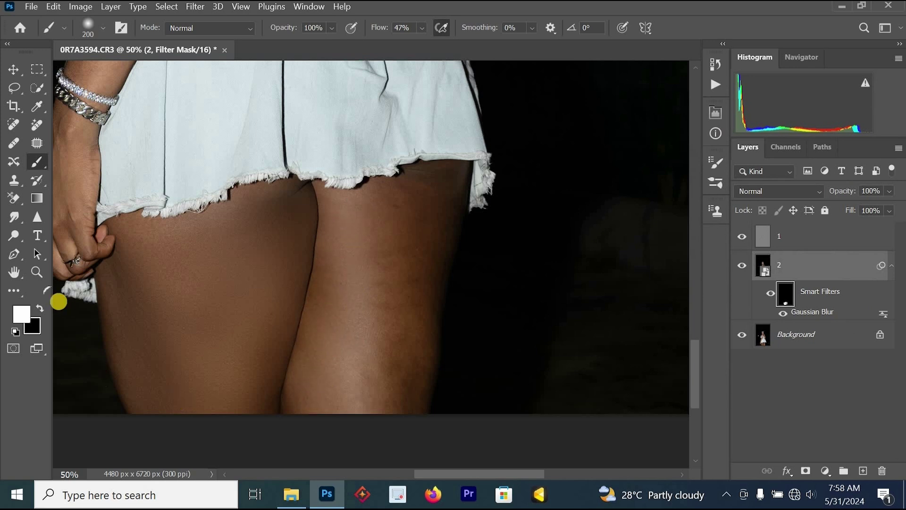
click(40, 310)
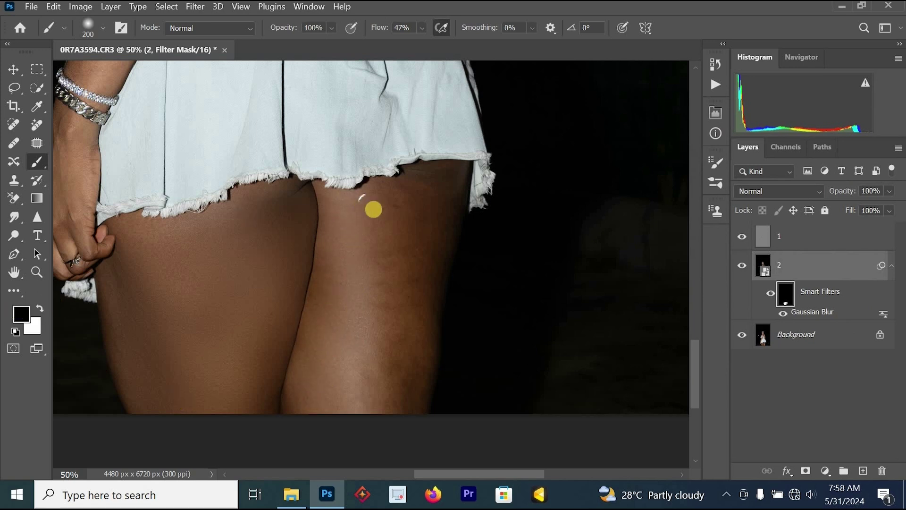
click(41, 308)
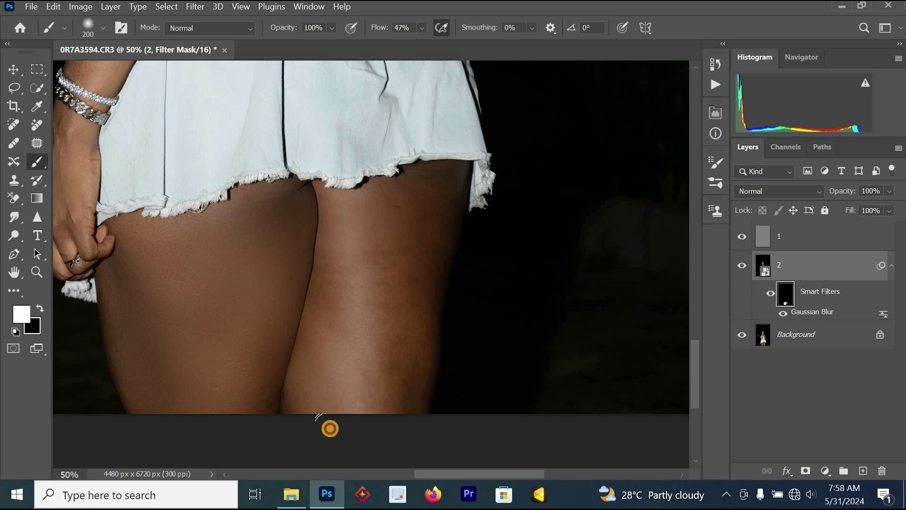
mouse_move(329, 281)
mouse_down()
mouse_move(362, 255)
mouse_move(341, 333)
mouse_move(359, 269)
mouse_move(350, 340)
mouse_move(367, 260)
mouse_up()
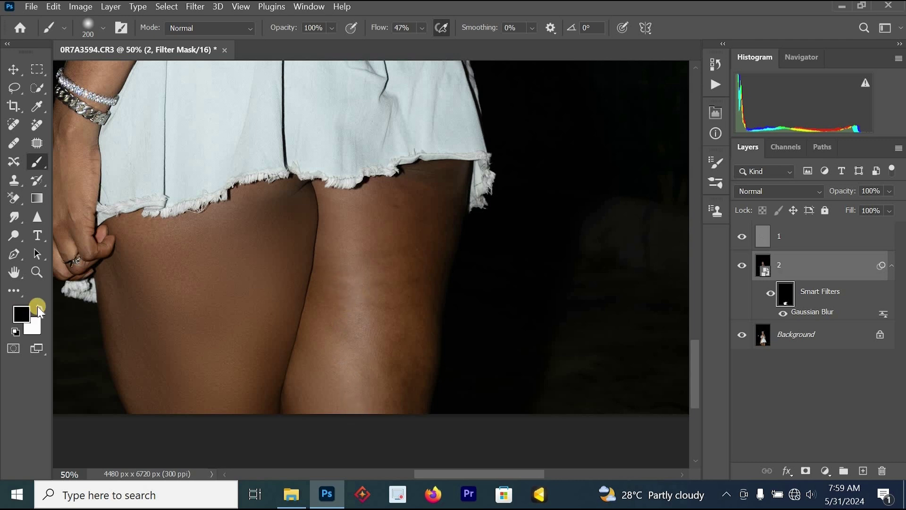
Paint white on the filter mask across the right thigh to smooth it, and black along the skirt's hem.
key(x)
mouse_move(338, 264)
mouse_down()
mouse_move(366, 309)
mouse_move(395, 271)
mouse_move(389, 329)
mouse_move(402, 344)
mouse_move(391, 418)
mouse_move(313, 358)
mouse_move(306, 390)
mouse_move(363, 286)
mouse_move(352, 246)
mouse_up()
mouse_move(391, 207)
mouse_down()
mouse_move(435, 182)
mouse_move(415, 292)
mouse_move(418, 273)
mouse_up()
mouse_move(414, 331)
mouse_down()
mouse_move(399, 428)
mouse_move(426, 287)
mouse_move(402, 205)
mouse_move(333, 253)
mouse_move(419, 186)
mouse_up()
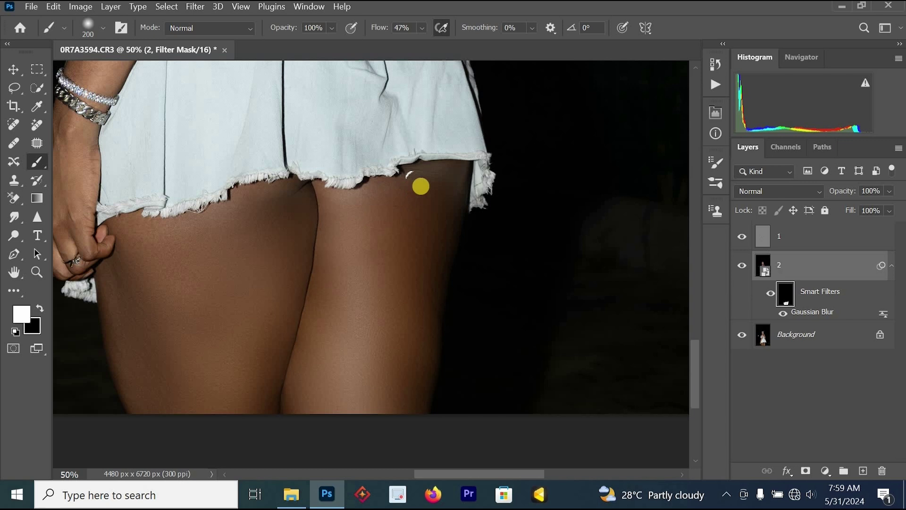
key(x)
drag(474, 155, 385, 175)
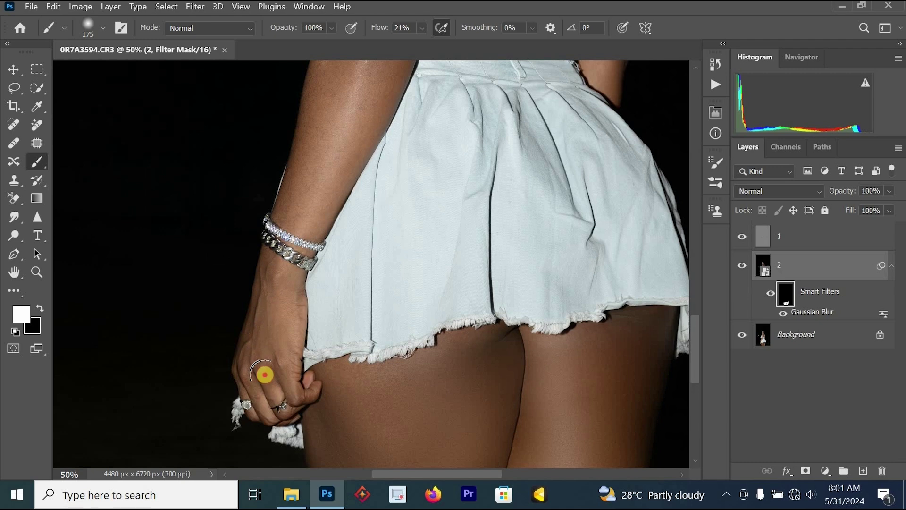
Smooth the hand and the arm above the bracelets by painting white on the filter mask with a 175 px brush at 21% flow.
mouse_move(263, 374)
mouse_down()
mouse_move(282, 269)
mouse_move(263, 363)
mouse_move(249, 375)
mouse_move(269, 384)
mouse_up()
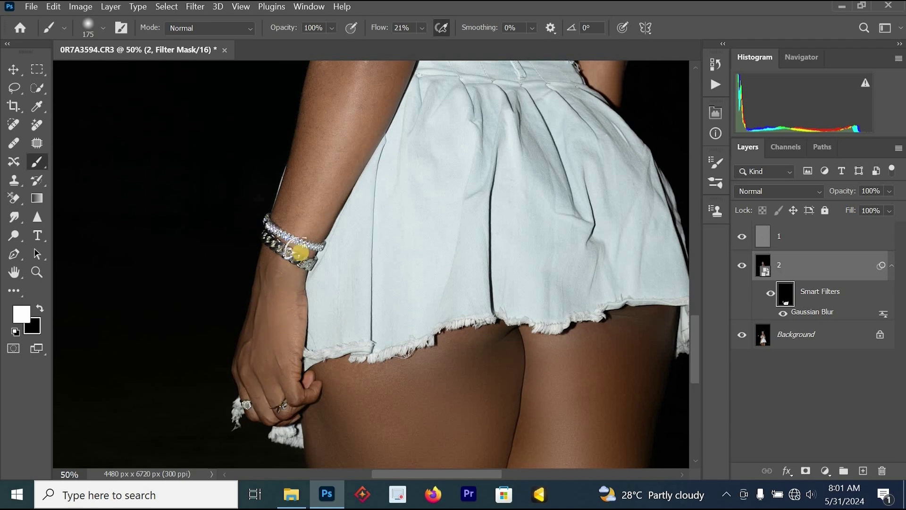
mouse_move(305, 297)
mouse_down()
mouse_move(271, 247)
mouse_move(324, 293)
mouse_up()
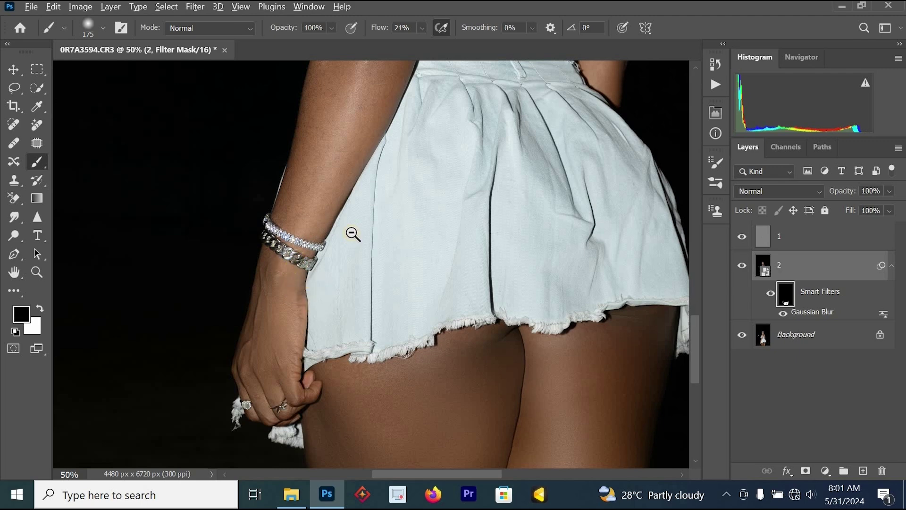
alt+click(352, 235)
drag(350, 200, 334, 273)
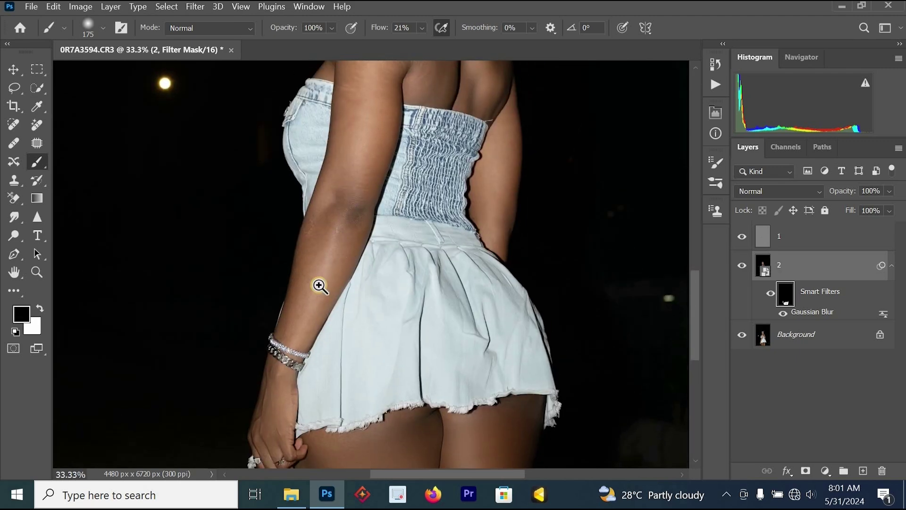
ctrl+click(319, 286)
key(x)
mouse_move(344, 239)
mouse_down()
mouse_move(346, 256)
mouse_move(293, 342)
mouse_move(377, 105)
mouse_move(357, 211)
mouse_up()
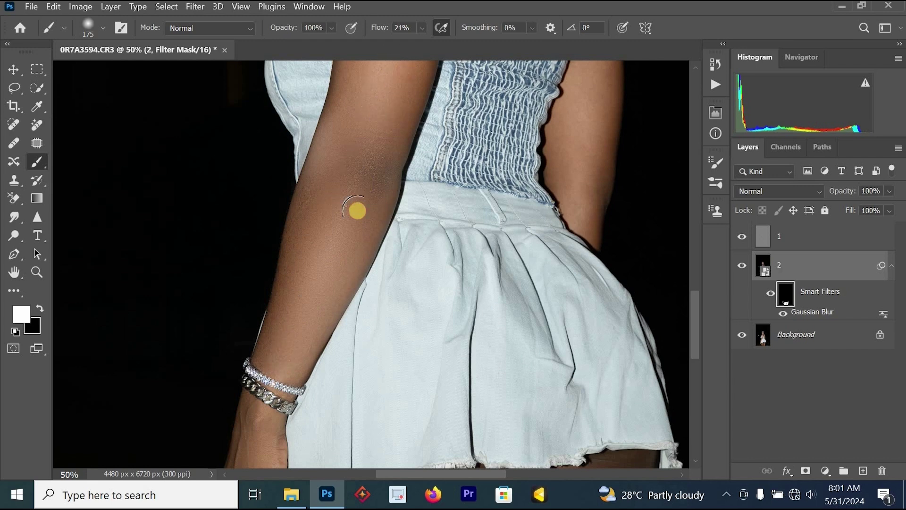
mouse_move(348, 306)
mouse_down()
mouse_move(317, 268)
mouse_move(300, 270)
mouse_move(314, 285)
mouse_move(284, 338)
mouse_move(313, 271)
mouse_move(319, 277)
mouse_move(294, 316)
mouse_move(320, 276)
mouse_up()
key(x)
mouse_move(337, 203)
mouse_down()
mouse_move(370, 126)
mouse_move(346, 217)
mouse_move(375, 151)
mouse_move(339, 118)
mouse_move(325, 168)
mouse_move(441, 181)
mouse_up()
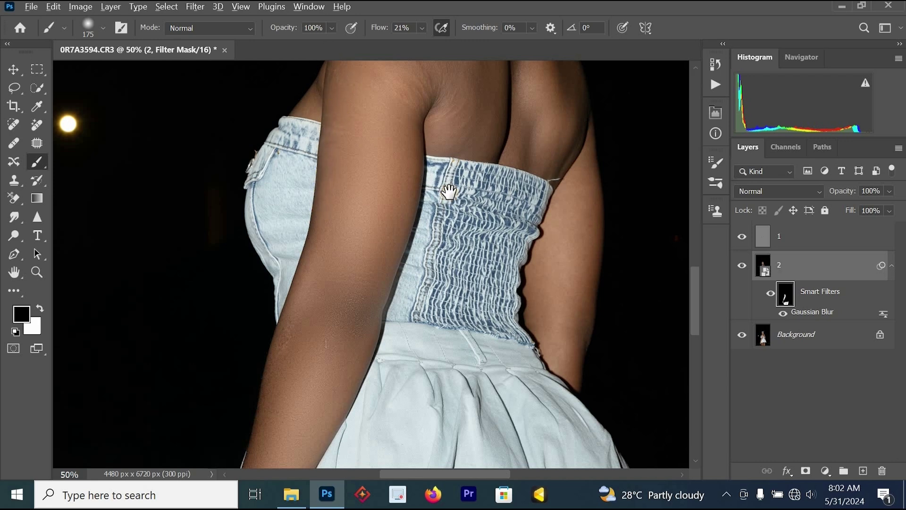
Smooth the near upper arm, shoulder and back by painting white on the filter mask with the 175 px brush at 21% flow.
alt+click(452, 193)
alt+click(452, 194)
drag(444, 299, 427, 396)
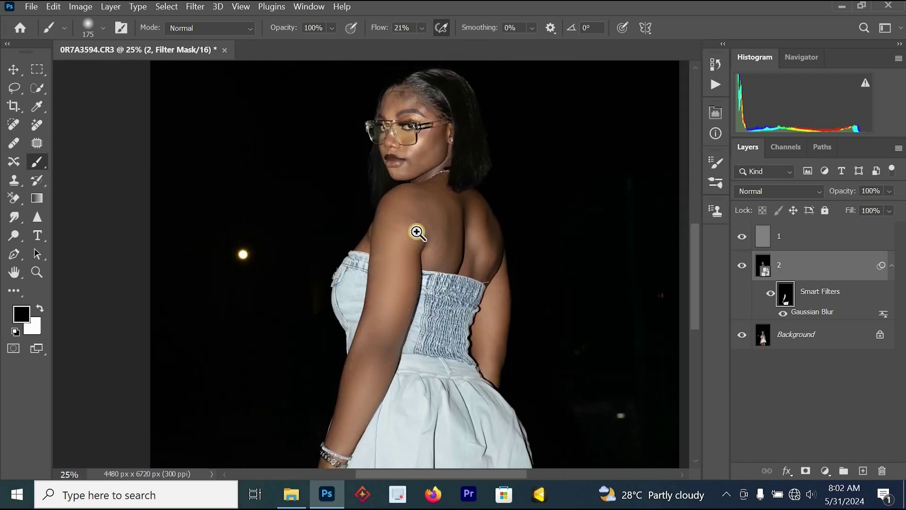
ctrl+click(415, 232)
ctrl+click(415, 232)
mouse_move(384, 162)
mouse_down()
mouse_move(393, 208)
mouse_move(415, 213)
mouse_move(408, 256)
mouse_move(430, 225)
mouse_move(430, 176)
mouse_move(403, 208)
mouse_move(405, 181)
mouse_move(373, 197)
mouse_move(359, 319)
mouse_move(384, 209)
mouse_move(444, 192)
mouse_move(450, 169)
mouse_move(406, 173)
mouse_move(410, 162)
mouse_move(453, 166)
mouse_move(479, 205)
mouse_move(485, 234)
mouse_move(475, 254)
mouse_move(443, 261)
mouse_move(447, 273)
mouse_move(475, 273)
mouse_move(486, 261)
mouse_move(490, 205)
mouse_move(467, 137)
mouse_move(408, 171)
mouse_move(518, 141)
mouse_move(528, 262)
mouse_move(520, 165)
mouse_move(530, 252)
mouse_move(543, 194)
mouse_move(536, 164)
mouse_move(536, 206)
mouse_move(558, 223)
mouse_move(549, 292)
mouse_move(493, 308)
mouse_move(512, 207)
mouse_move(506, 156)
mouse_move(524, 215)
mouse_move(524, 290)
mouse_move(519, 310)
mouse_move(525, 158)
mouse_move(515, 152)
mouse_move(492, 220)
mouse_move(517, 184)
mouse_move(569, 244)
mouse_move(546, 303)
mouse_up()
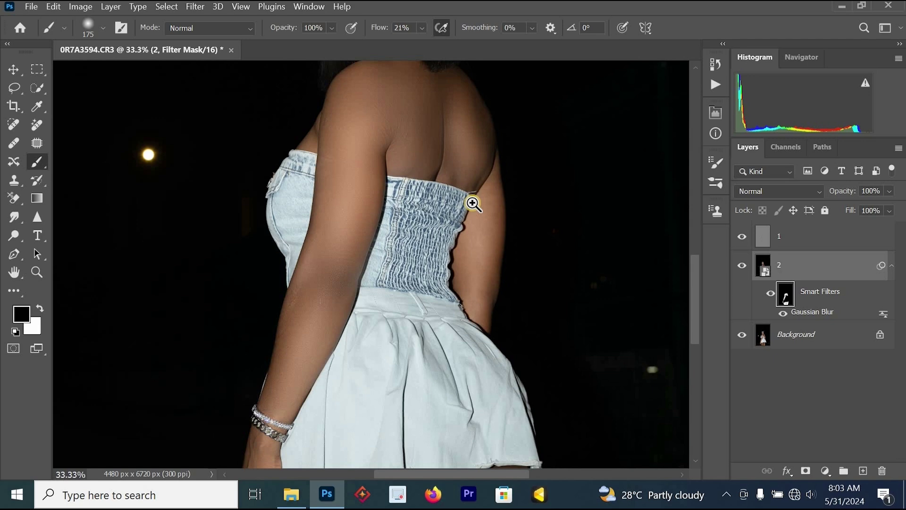
Smooth the far arm beside the denim top by painting white on the filter mask with the 175 px brush.
click(474, 203)
mouse_move(485, 196)
mouse_down()
mouse_move(485, 307)
mouse_move(489, 295)
mouse_move(465, 289)
mouse_move(473, 262)
mouse_move(458, 307)
mouse_move(485, 356)
mouse_up()
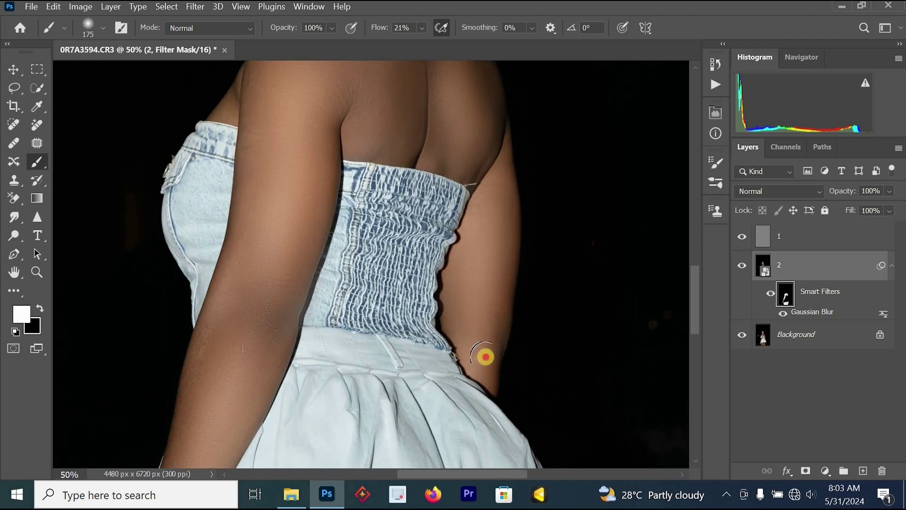
alt+click(502, 170)
alt+click(503, 168)
alt+click(488, 136)
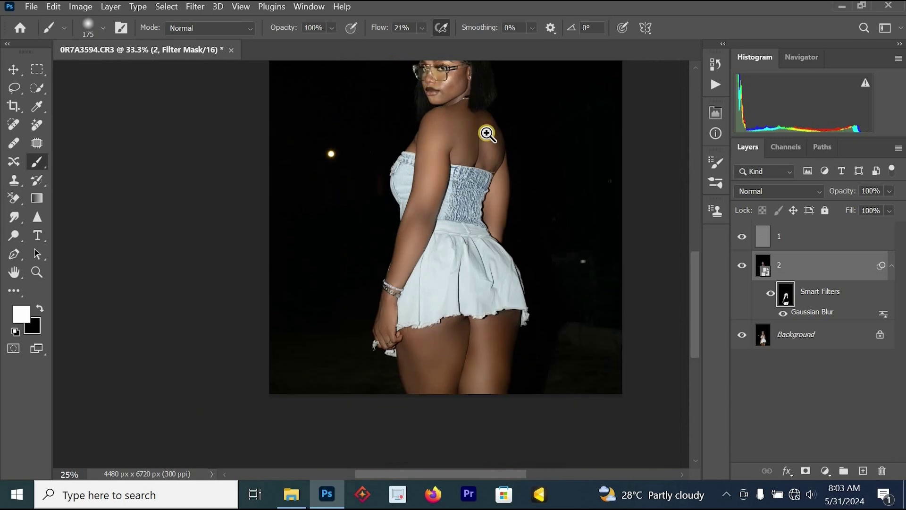
Smooth the cheek and forehead by painting white on the filter mask with a 125 px brush at 21% flow.
ctrl+click(483, 127)
ctrl+click(483, 127)
key(x)
drag(479, 125, 468, 234)
alt+click(449, 194)
ctrl+click(451, 196)
ctrl+click(451, 198)
ctrl+click(452, 197)
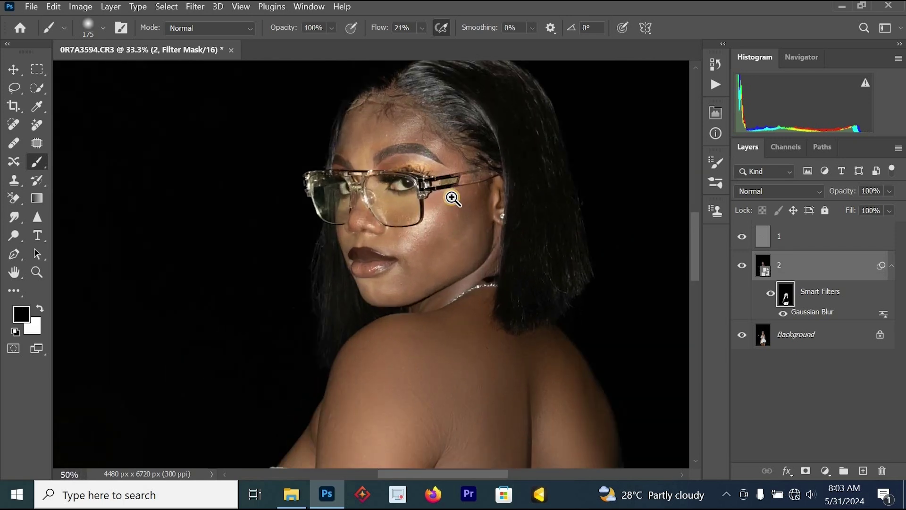
click(451, 217)
click(449, 228)
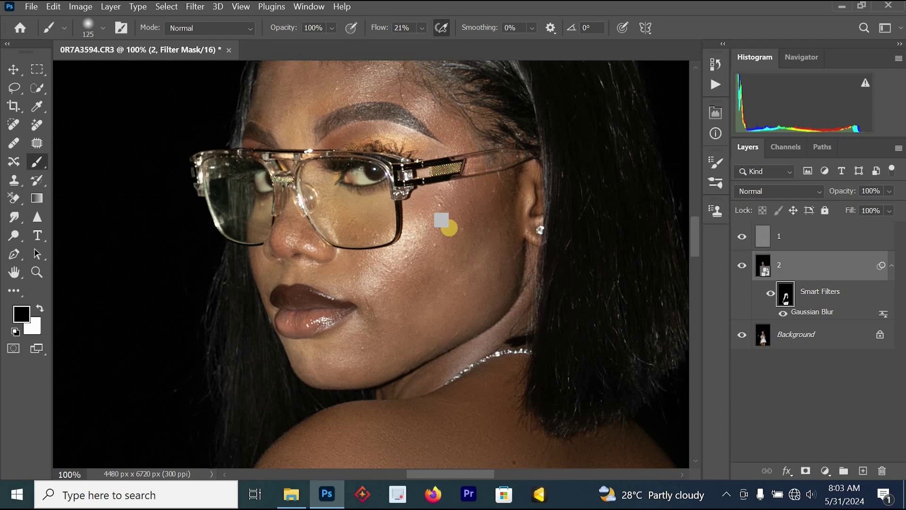
key(x)
mouse_move(462, 209)
mouse_down()
mouse_move(430, 283)
mouse_move(475, 212)
mouse_move(401, 306)
mouse_move(446, 299)
mouse_move(425, 293)
mouse_move(351, 356)
mouse_move(409, 238)
mouse_move(441, 208)
mouse_move(488, 193)
mouse_up()
mouse_move(431, 82)
mouse_down()
mouse_move(404, 158)
mouse_move(461, 218)
mouse_move(406, 172)
mouse_up()
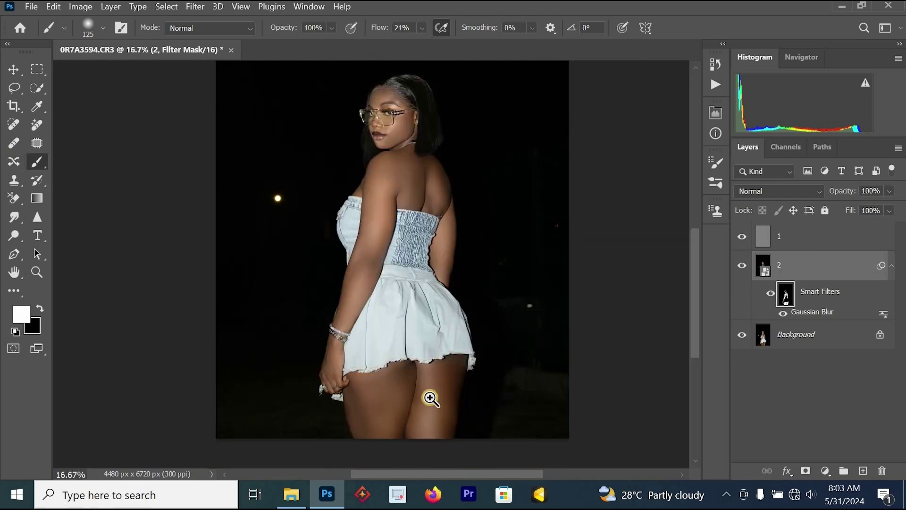
Duplicate the Background layer and merge the copy with layers 2 and 1 into a single layer.
ctrl+click(433, 377)
drag(435, 236, 431, 326)
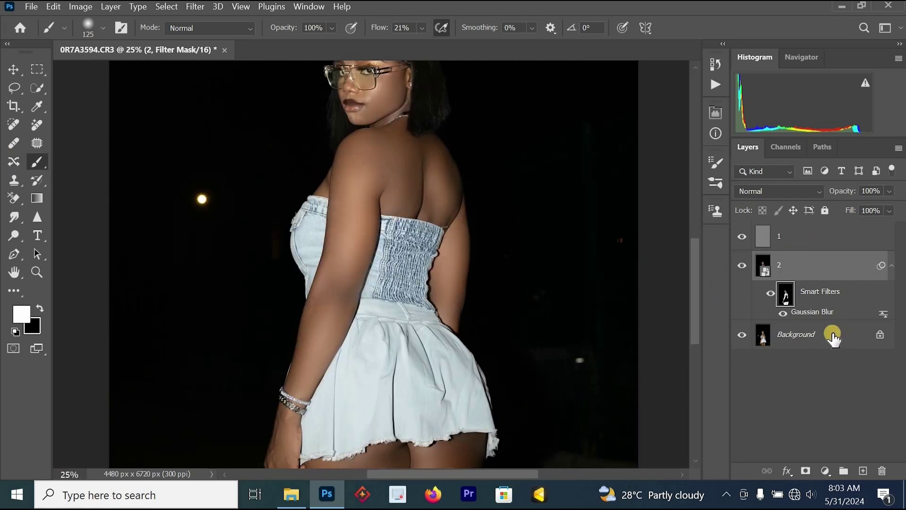
click(826, 340)
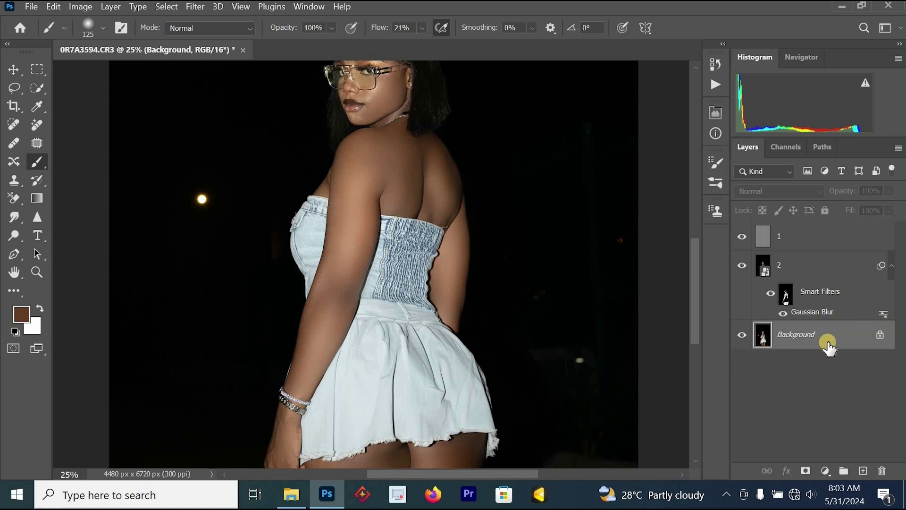
key(ctrl+j)
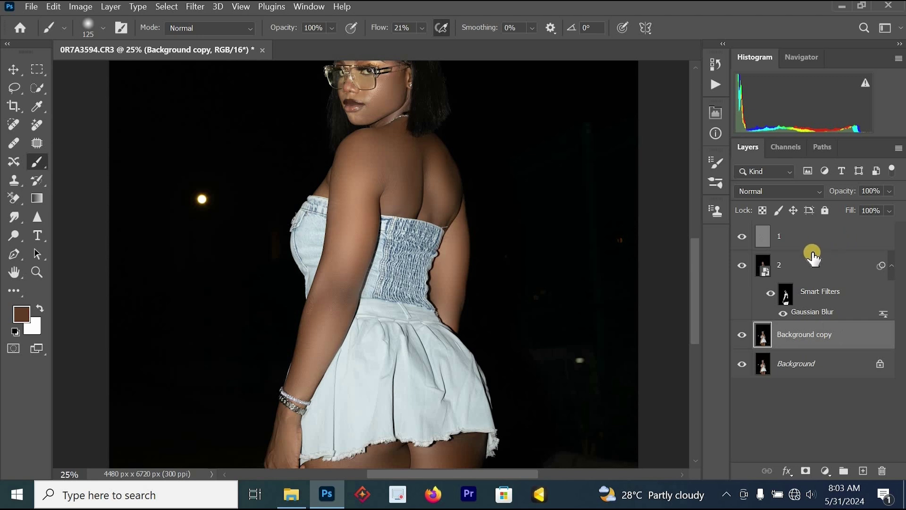
shift+click(810, 246)
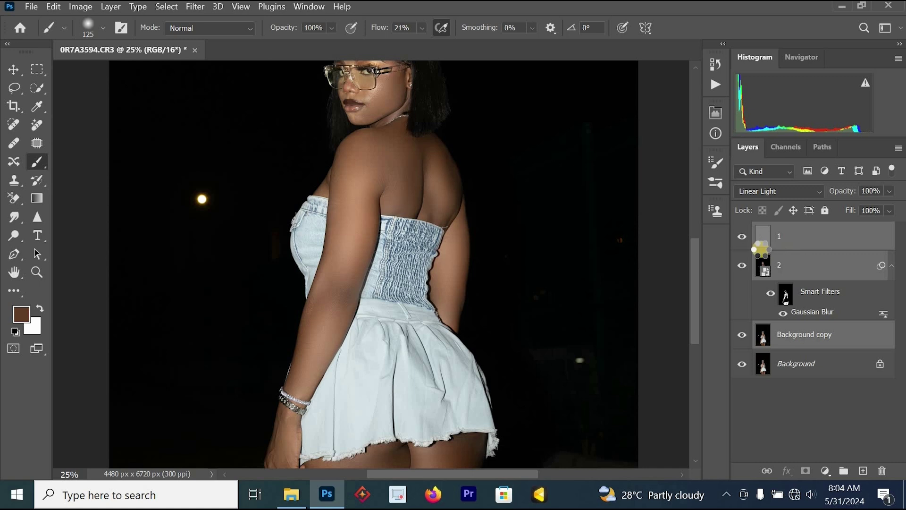
key(ctrl+e)
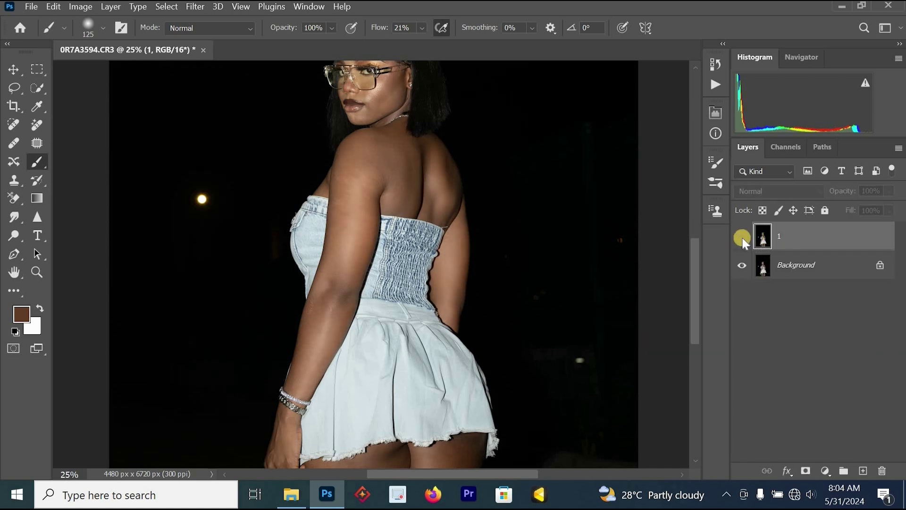
Inspect the smoothed skin and set the merged layer 1's opacity to 90%.
alt+click(472, 319)
mouse_move(440, 403)
mouse_down()
mouse_move(435, 344)
mouse_move(424, 400)
mouse_up()
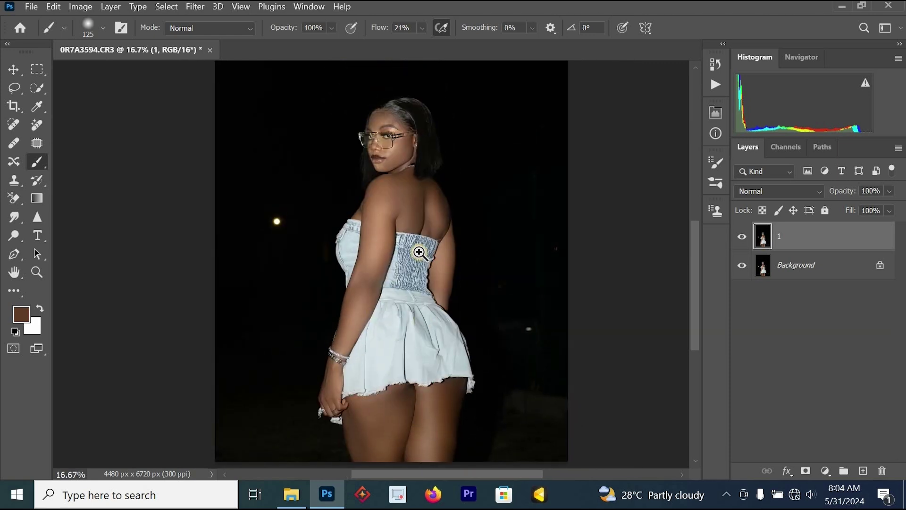
click(419, 252)
click(436, 268)
click(890, 193)
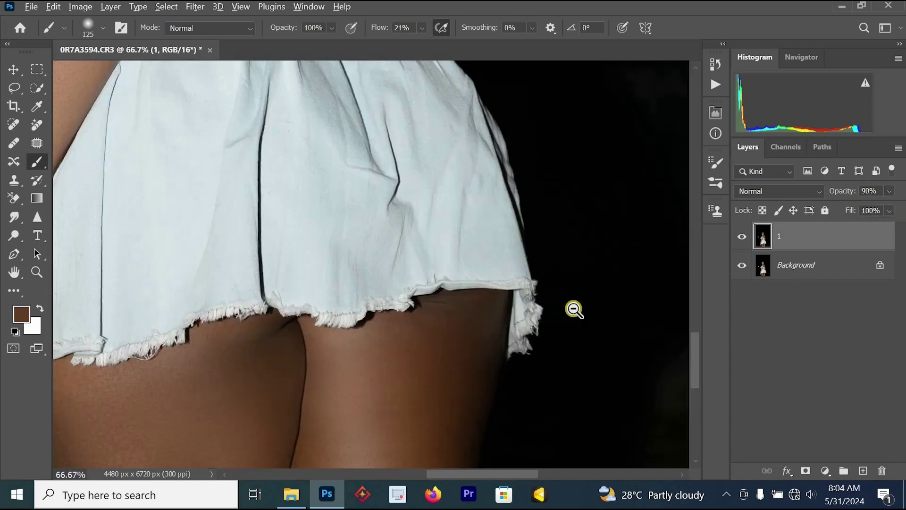
scroll(574, 309, down, 3)
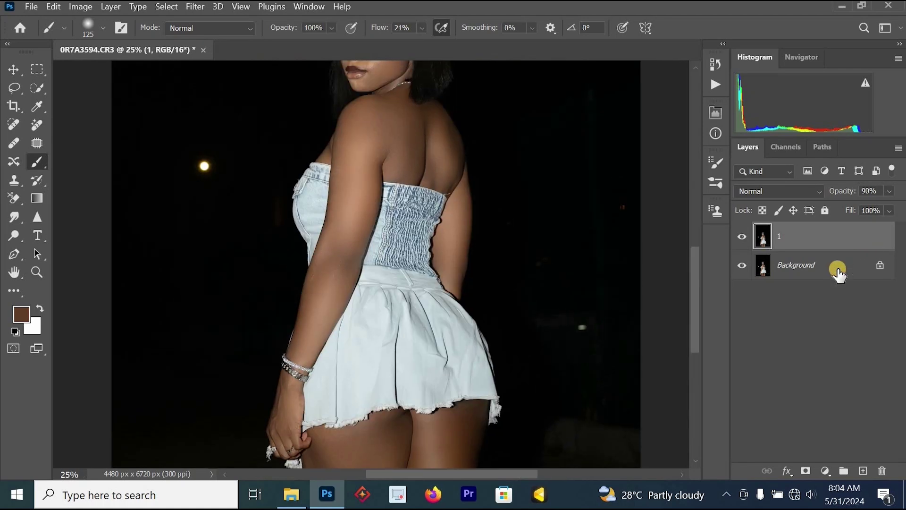
Duplicate the Background layer again and merge that copy with layer 1.
click(839, 274)
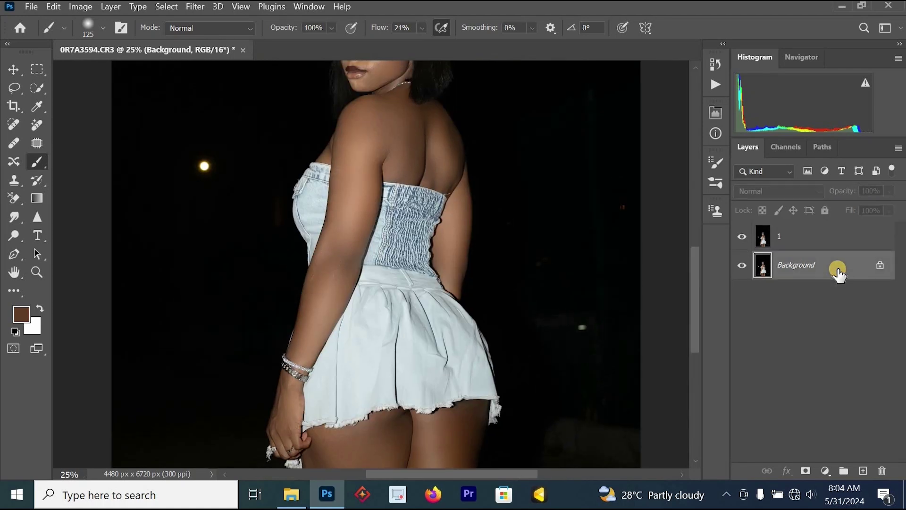
key(ctrl+j)
ctrl+click(822, 236)
key(ctrl+e)
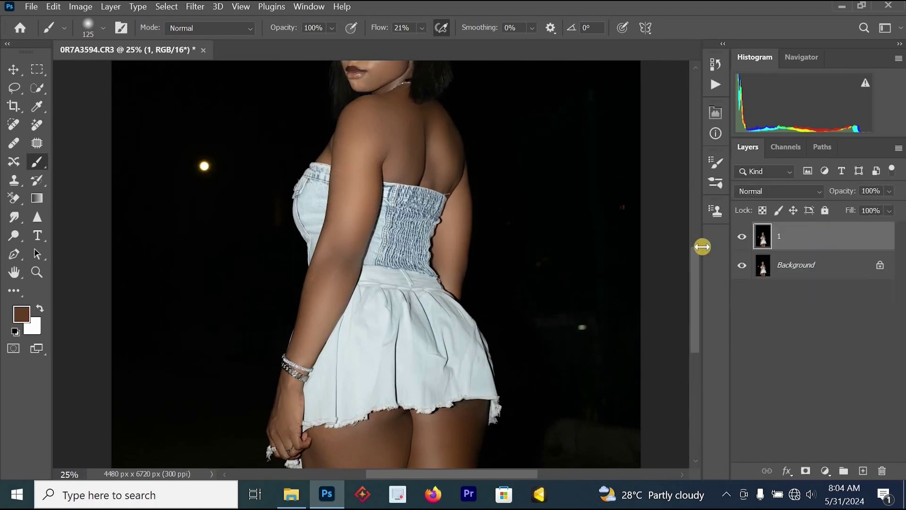
Duplicate layer 1 and invert the colours of the copy.
key(ctrl+j)
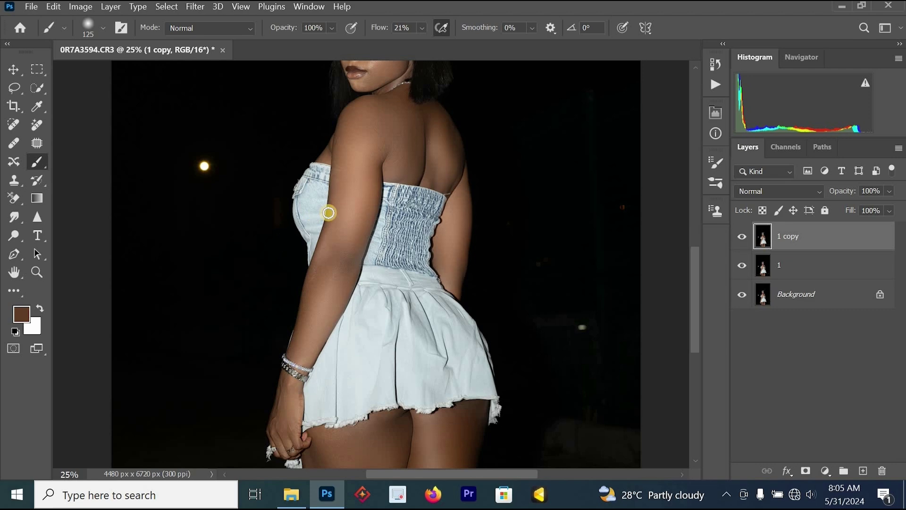
ctrl+click(334, 218)
ctrl+click(334, 216)
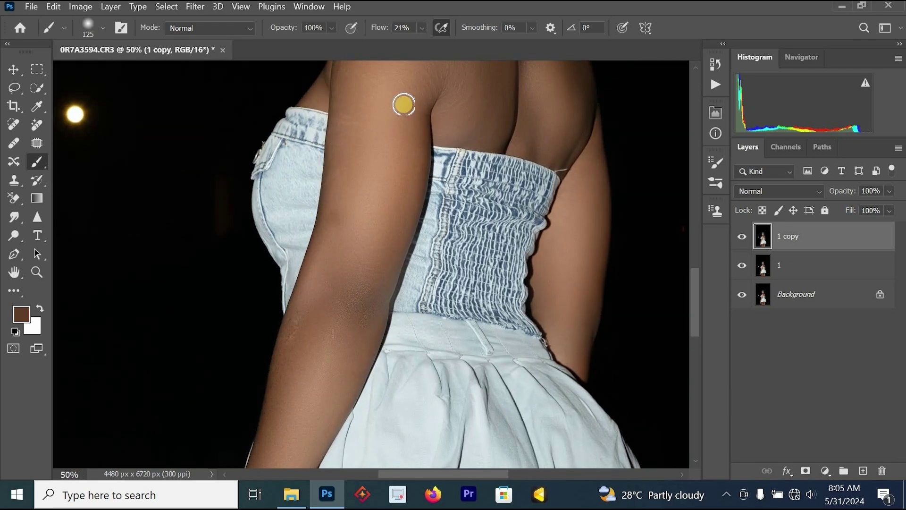
key(space)
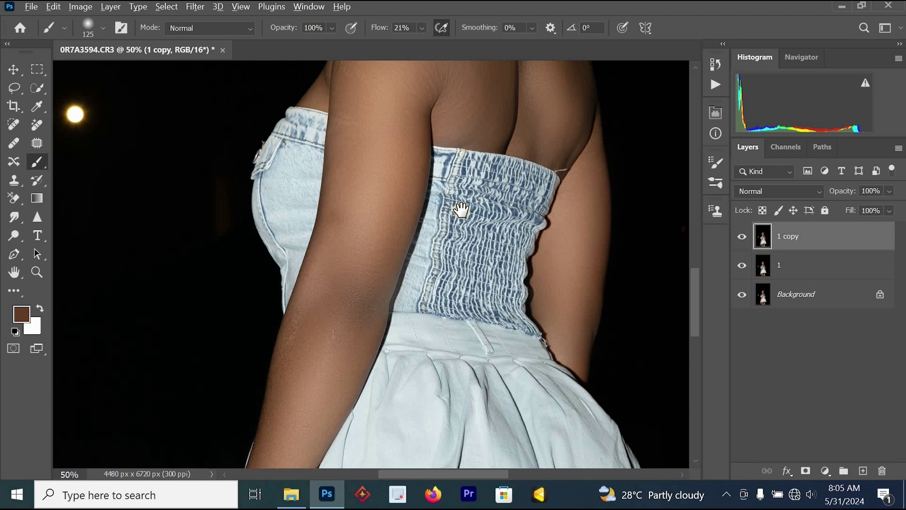
ctrl+alt+click(462, 212)
ctrl+alt+click(461, 255)
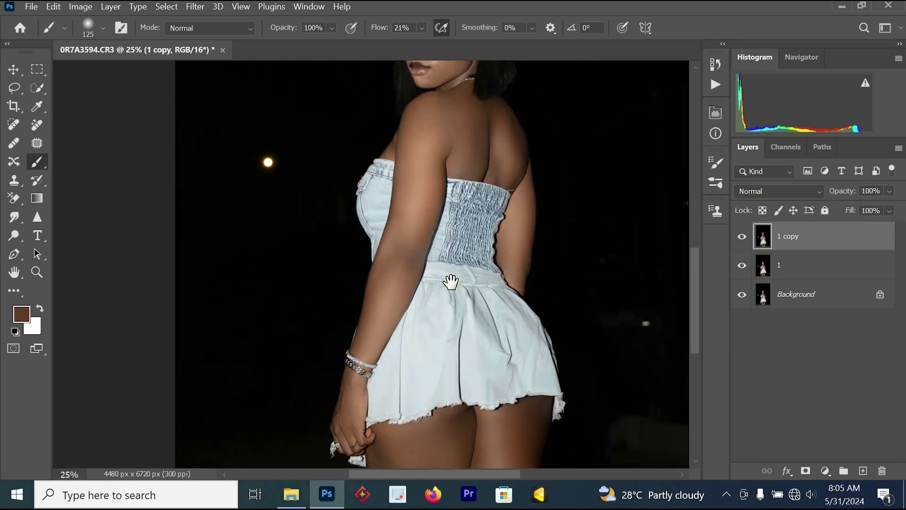
drag(453, 283, 431, 290)
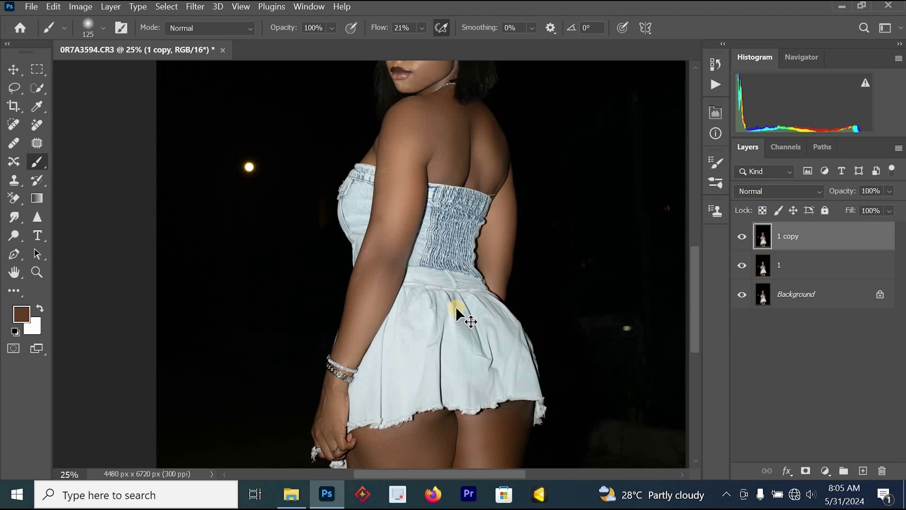
key(ctrl+i)
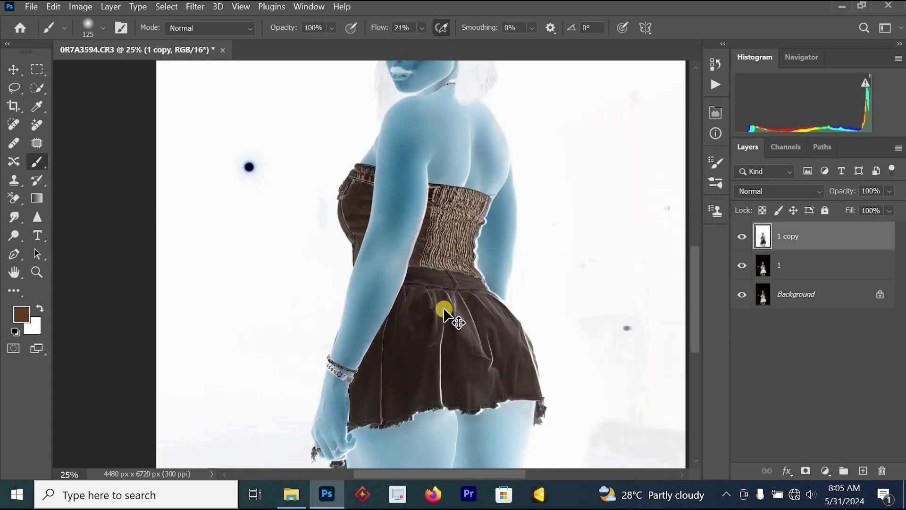
key(ctrl+i)
key(ctrl+i)
Apply a Gaussian Blur with a 5.0-pixel radius to the inverted copy and save the document.
click(199, 11)
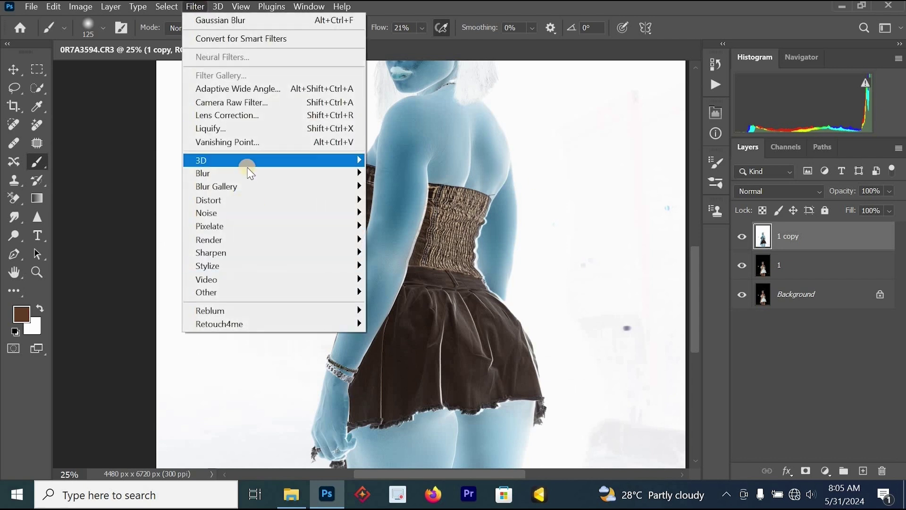
mouse_move(249, 175)
click(397, 227)
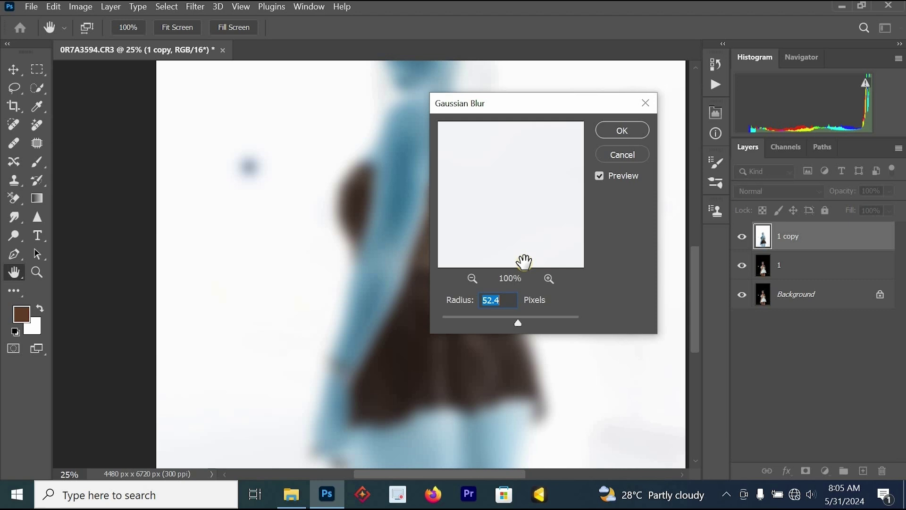
click(622, 131)
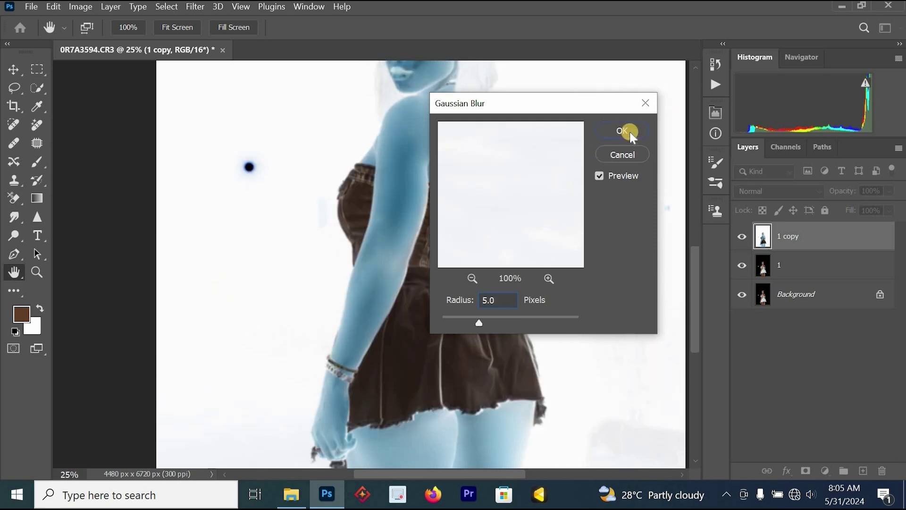
key(b)
key(ctrl+s)
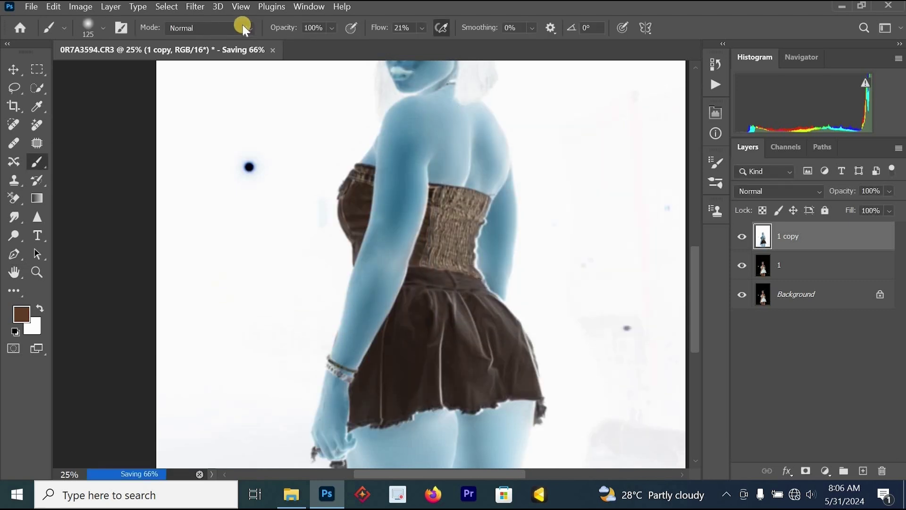
Set the blend mode of the inverted, blurred copy to Linear Light.
click(195, 6)
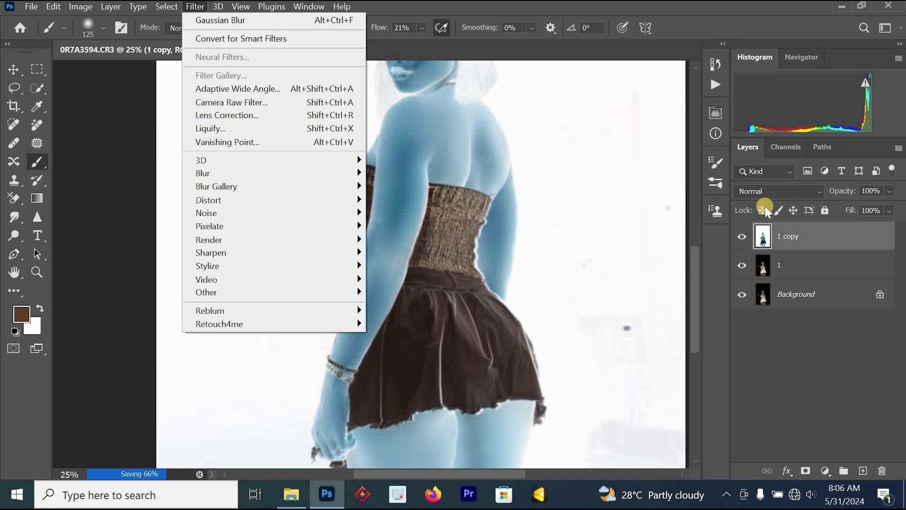
click(775, 193)
click(778, 194)
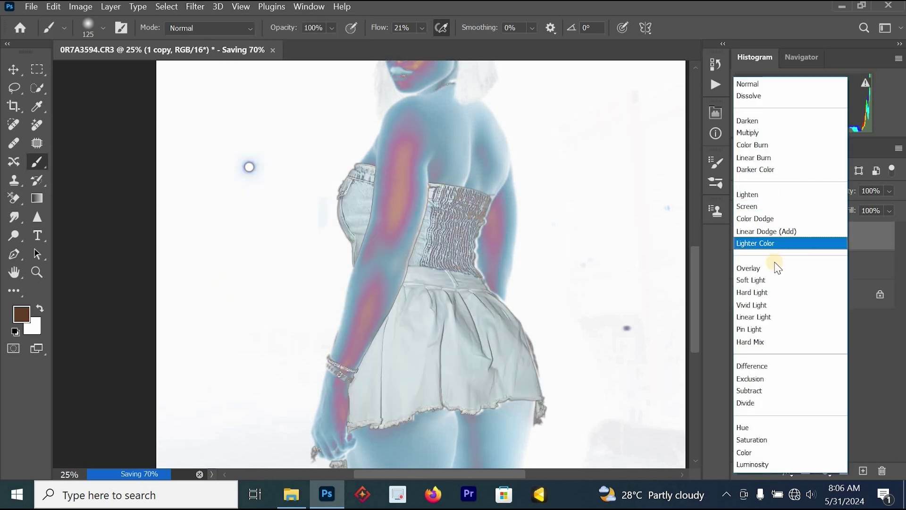
click(754, 317)
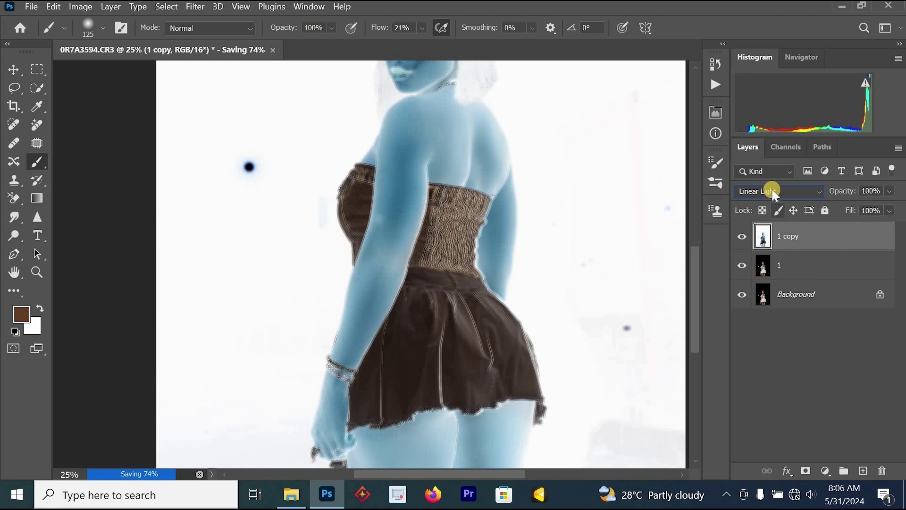
Apply a High Pass filter with a 10-pixel radius to the inverted, blurred copy.
click(202, 11)
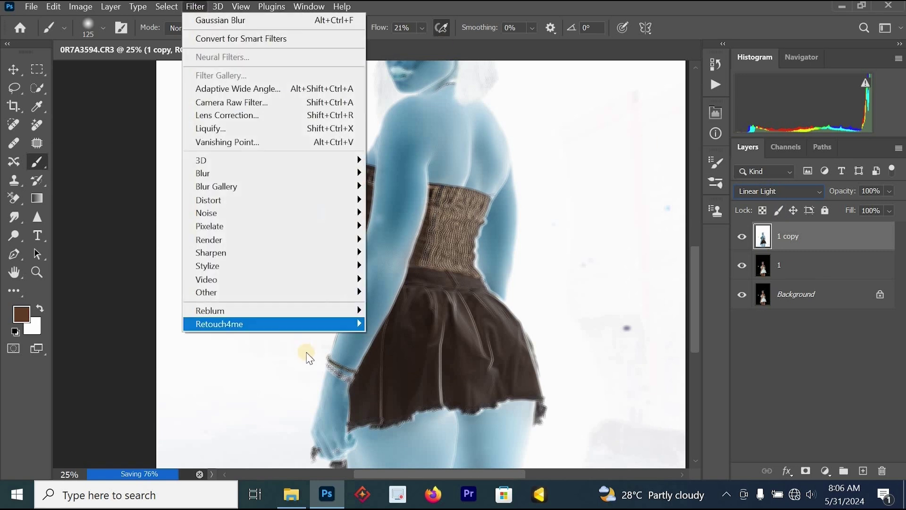
mouse_move(288, 292)
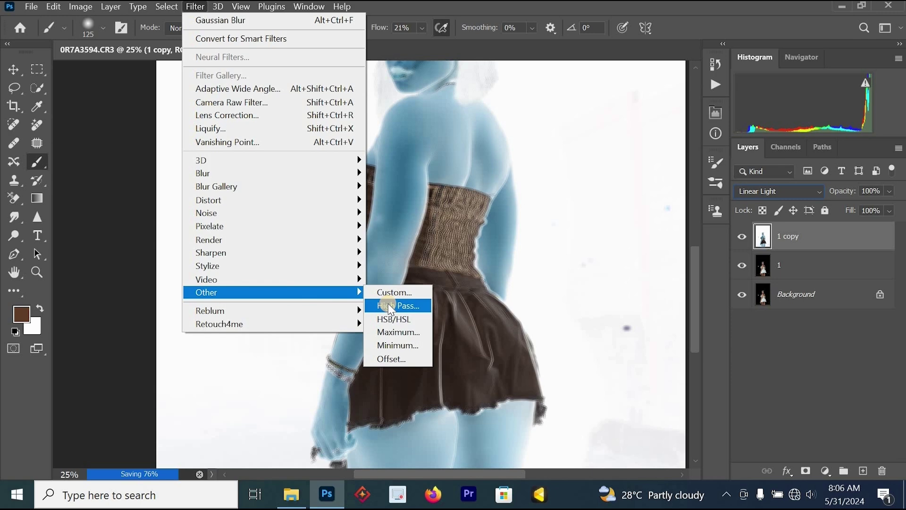
click(386, 306)
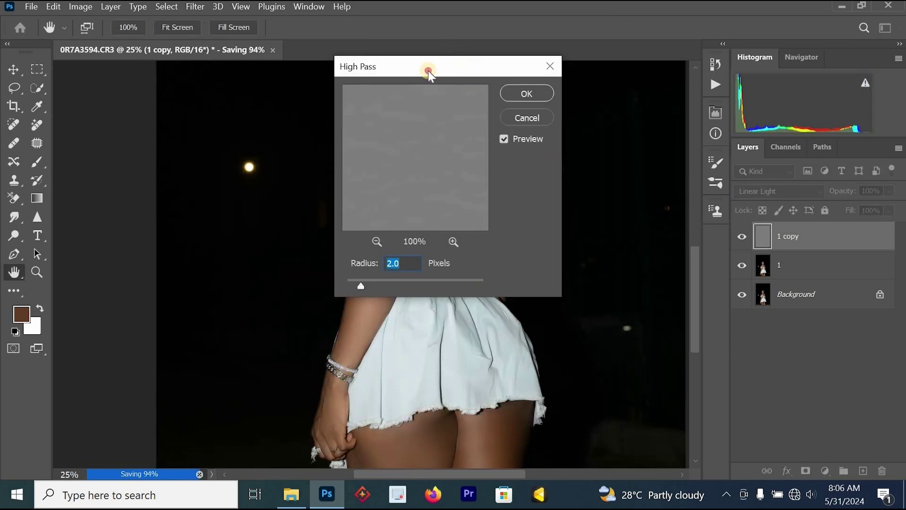
drag(429, 70, 222, 82)
ctrl+click(421, 251)
drag(432, 247, 421, 278)
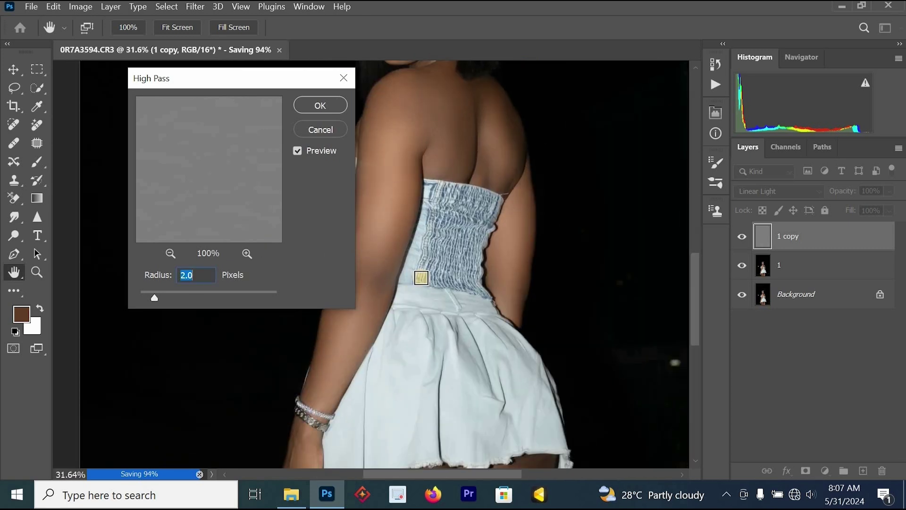
drag(191, 294, 175, 296)
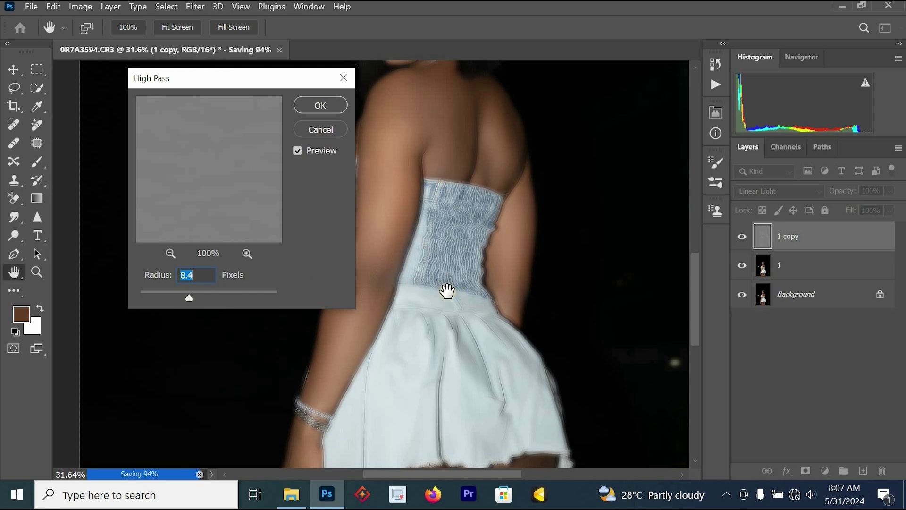
ctrl+click(394, 281)
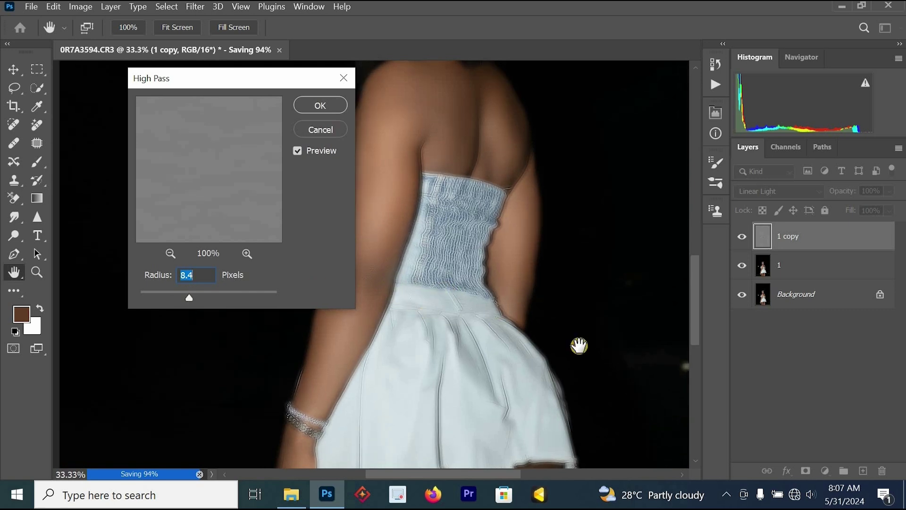
drag(661, 307, 417, 273)
drag(535, 273, 410, 273)
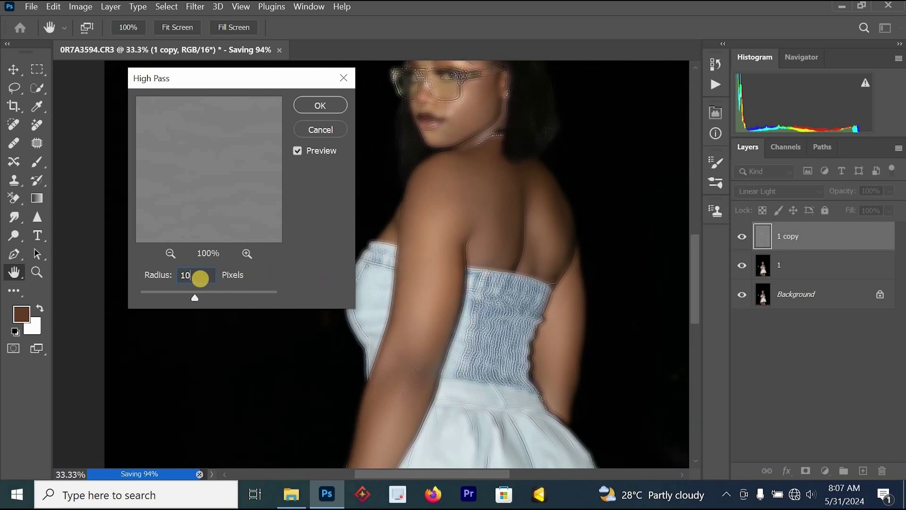
click(321, 104)
Add a black mask to the High Pass copy and reveal the smoothing on the shoulder and upper arm with a white brush.
key(b)
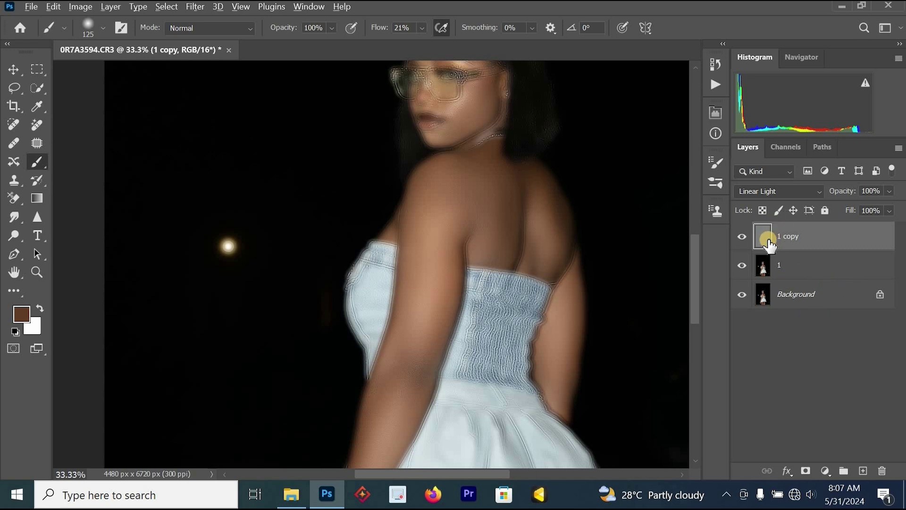
alt+click(806, 471)
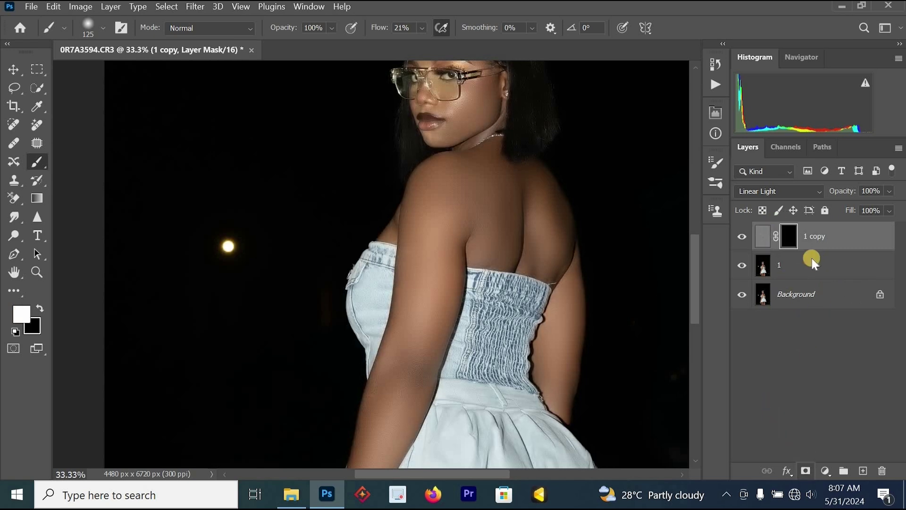
ctrl+click(401, 275)
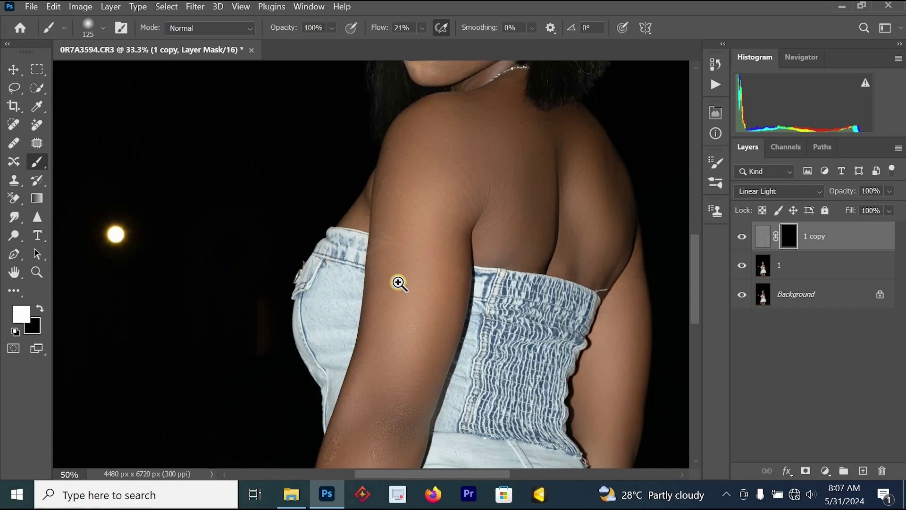
ctrl+click(400, 279)
mouse_move(396, 103)
mouse_down()
mouse_move(375, 184)
mouse_move(383, 149)
mouse_move(376, 170)
mouse_move(370, 305)
mouse_move(337, 467)
mouse_up()
click(336, 225)
click(341, 264)
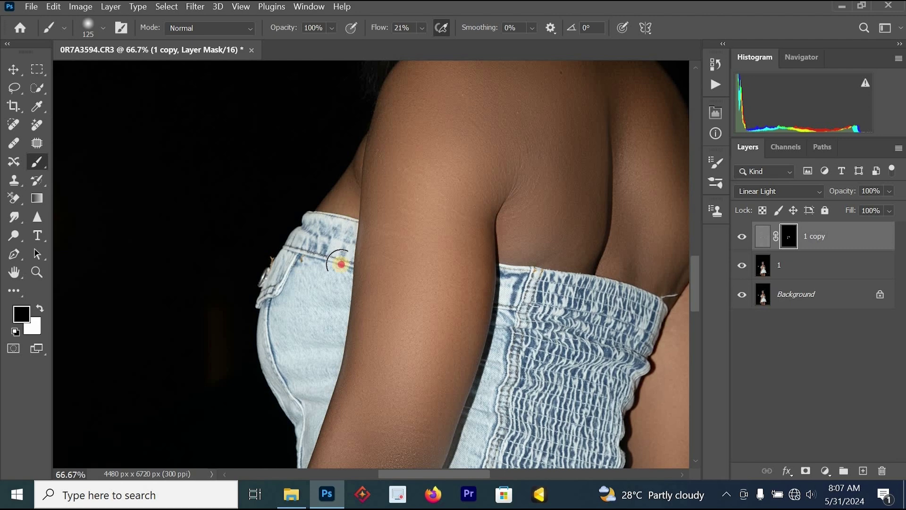
alt+click(340, 305)
drag(406, 349, 315, 208)
click(355, 131)
key(x)
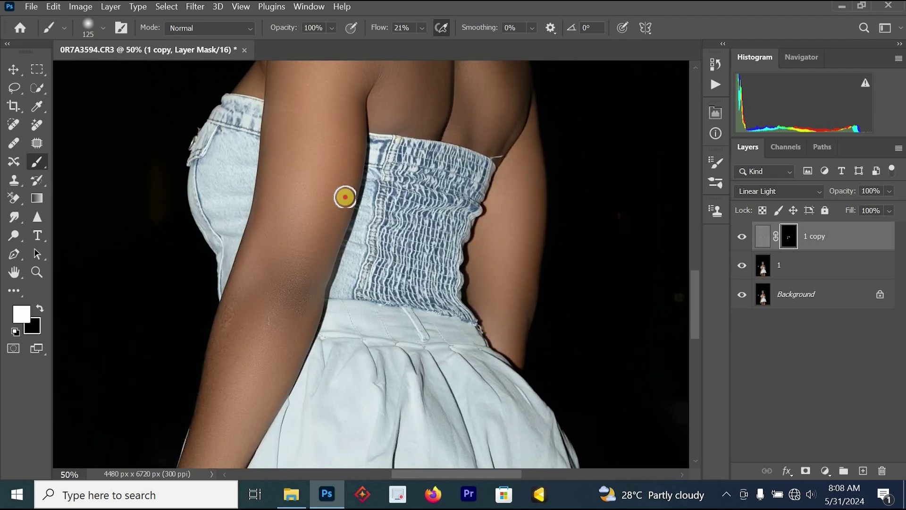
Paint white on the mask over the forearm, the back and the other arm to smooth their skin.
click(224, 325)
drag(224, 325, 211, 404)
drag(275, 373, 230, 468)
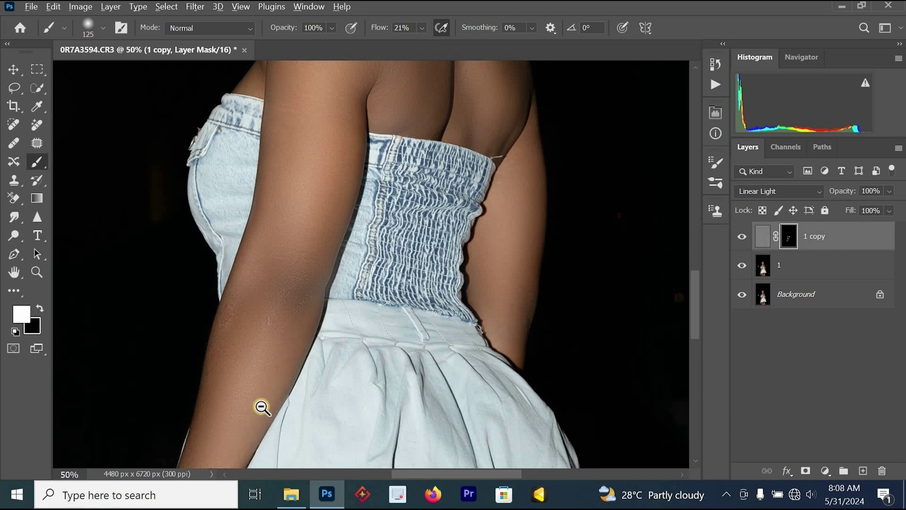
drag(414, 297, 335, 378)
mouse_move(254, 119)
mouse_down()
mouse_move(218, 167)
mouse_move(251, 112)
mouse_up()
mouse_move(467, 233)
mouse_down()
mouse_move(453, 227)
mouse_move(416, 285)
mouse_move(409, 354)
mouse_move(429, 414)
mouse_up()
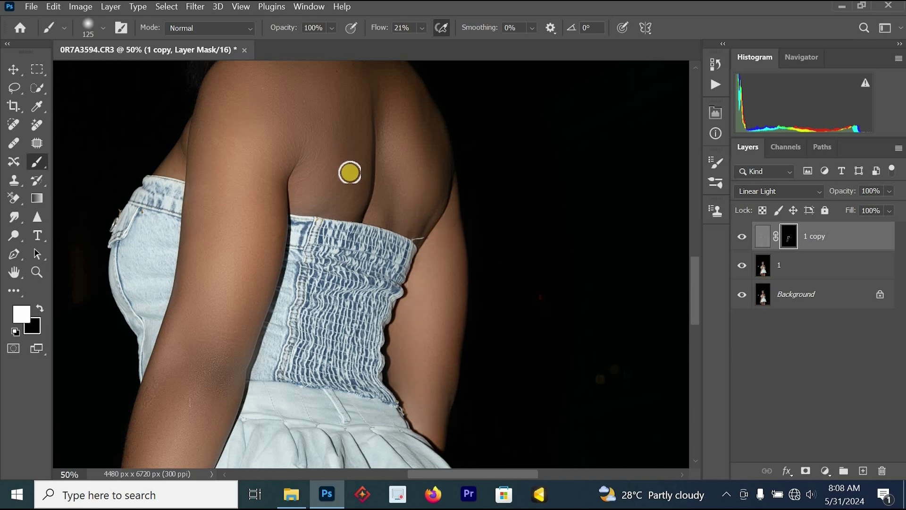
Extend the white mask painting down over the hand and thighs below the skirt.
scroll(352, 204, down, 5)
scroll(353, 205, left, 2)
mouse_move(258, 214)
mouse_down()
mouse_move(271, 208)
mouse_move(279, 263)
mouse_move(269, 308)
mouse_move(231, 274)
mouse_move(231, 310)
mouse_move(260, 185)
mouse_move(261, 261)
mouse_up()
mouse_move(468, 286)
mouse_down()
mouse_move(445, 275)
mouse_move(385, 308)
mouse_move(385, 300)
mouse_move(317, 309)
mouse_move(457, 282)
mouse_move(504, 283)
mouse_move(459, 448)
mouse_move(391, 443)
mouse_move(304, 399)
mouse_move(335, 480)
mouse_up()
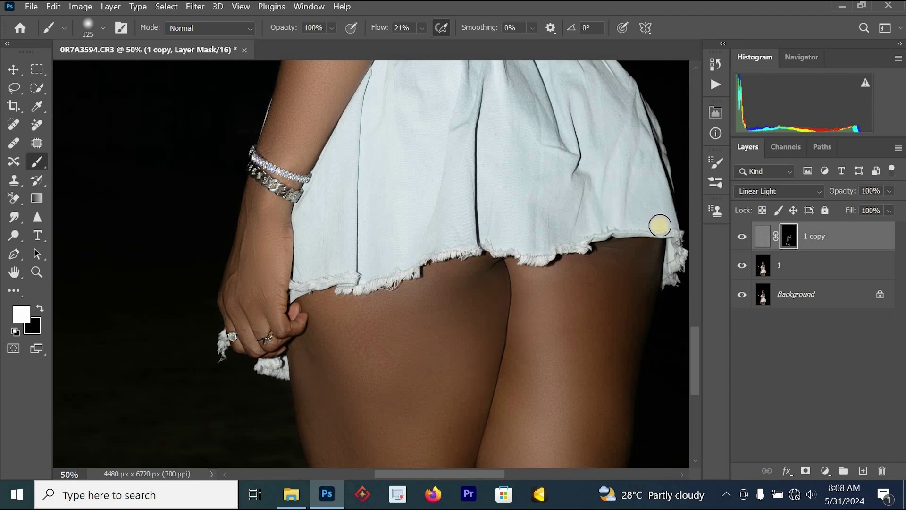
mouse_move(544, 267)
mouse_down()
mouse_move(640, 258)
mouse_move(631, 279)
mouse_move(638, 256)
mouse_move(518, 280)
mouse_move(552, 280)
mouse_move(623, 250)
mouse_move(610, 251)
mouse_move(642, 259)
mouse_move(629, 304)
mouse_up()
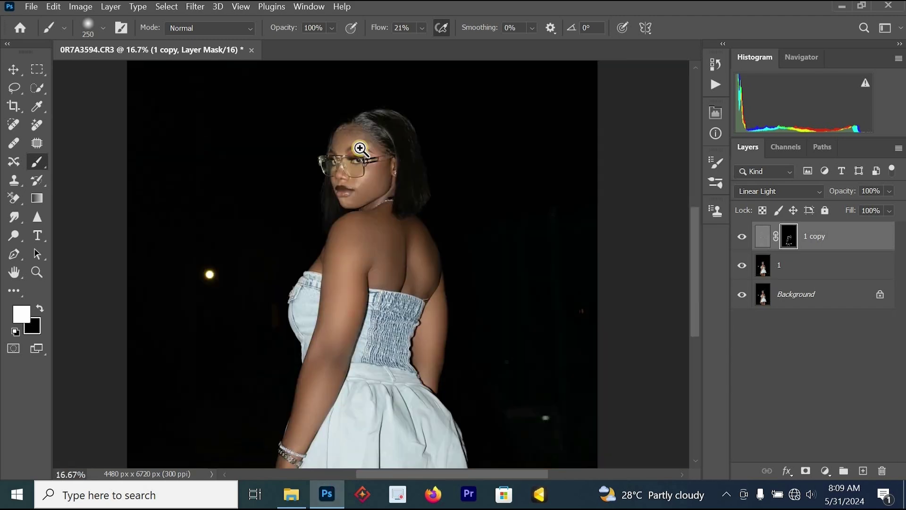
Reduce the brush to 100 pixels and paint the smoothing onto the face and forehead through the mask, correcting edges with black.
ctrl+click(360, 148)
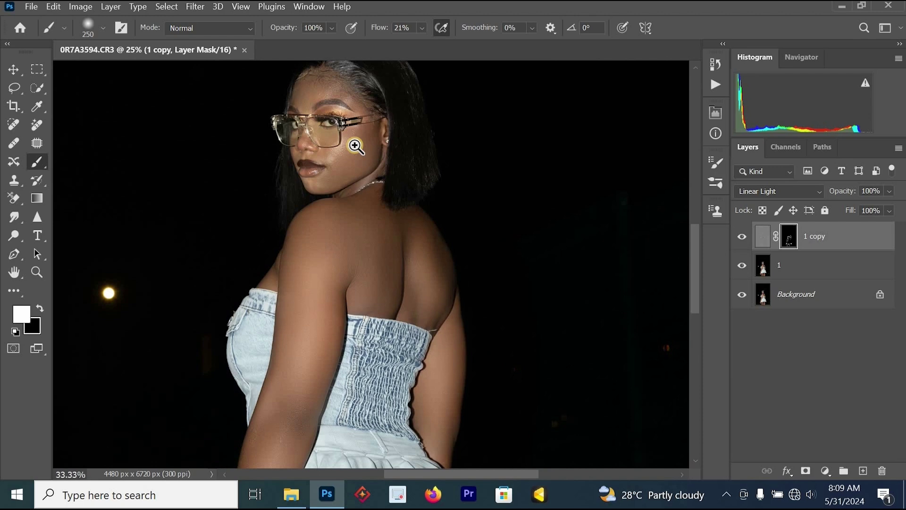
ctrl+click(357, 146)
drag(369, 133, 386, 256)
ctrl+click(387, 255)
key(bracketleft)
key(bracketleft)
key(bracketleft)
key(bracketleft)
mouse_move(332, 158)
mouse_down()
mouse_move(282, 174)
mouse_move(360, 172)
mouse_move(386, 195)
mouse_move(317, 136)
mouse_move(282, 137)
mouse_move(261, 159)
mouse_up()
ctrl+click(315, 124)
ctrl+click(317, 125)
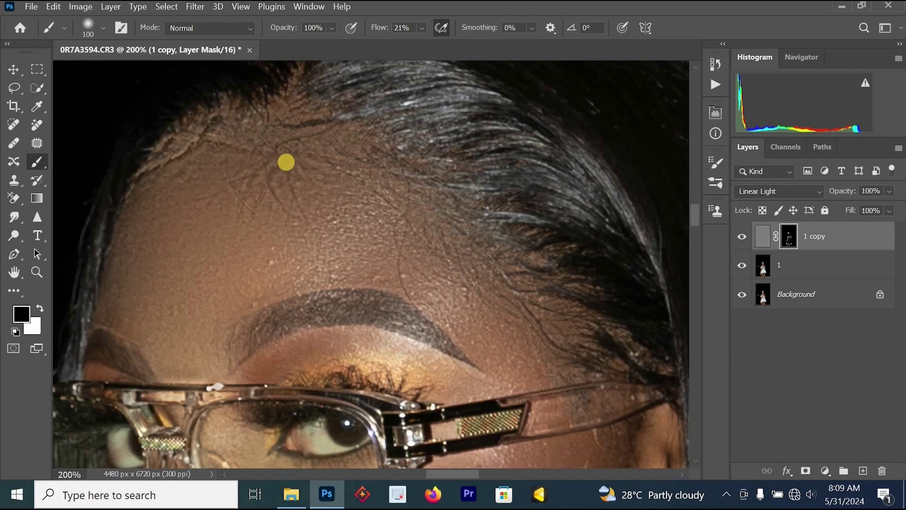
scroll(561, 327, down, 2)
key(x)
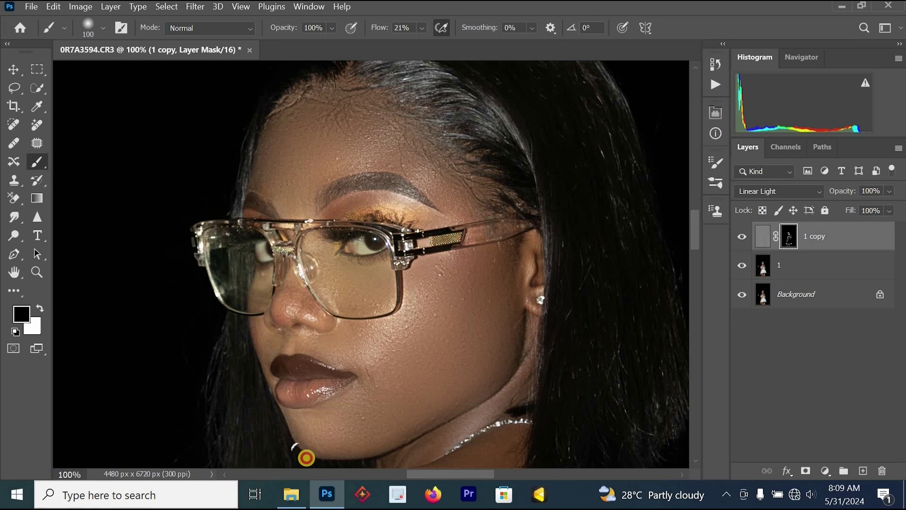
Check the smoothing before and after, and merge the masked High Pass copy with layer 1.
key(ctrl+minus)
click(742, 236)
shift+click(850, 277)
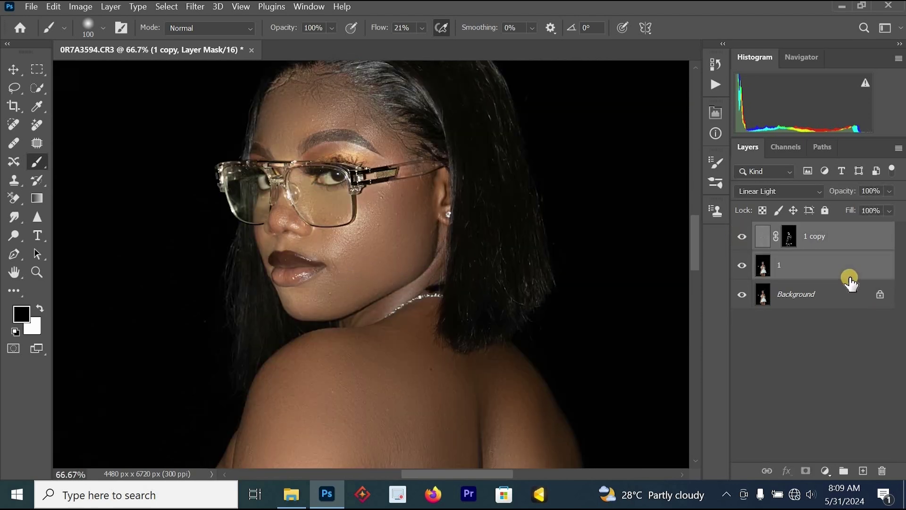
key(ctrl+e)
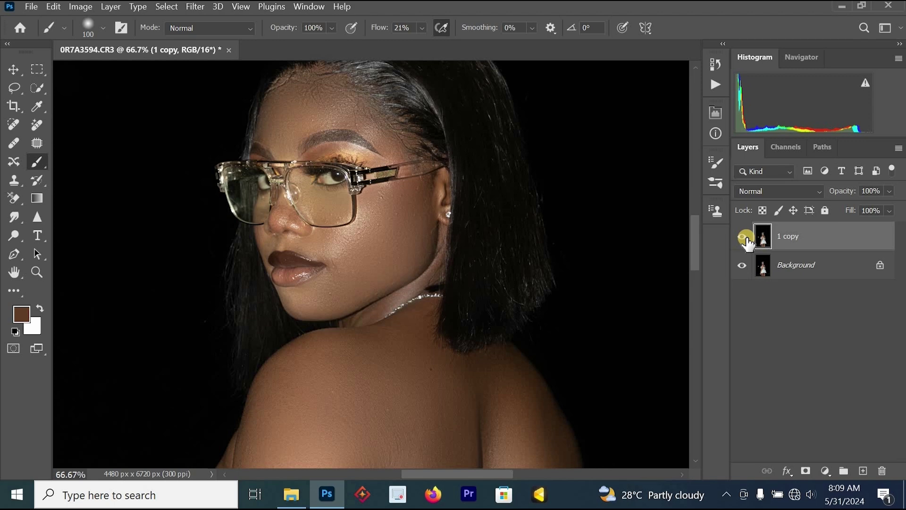
click(742, 236)
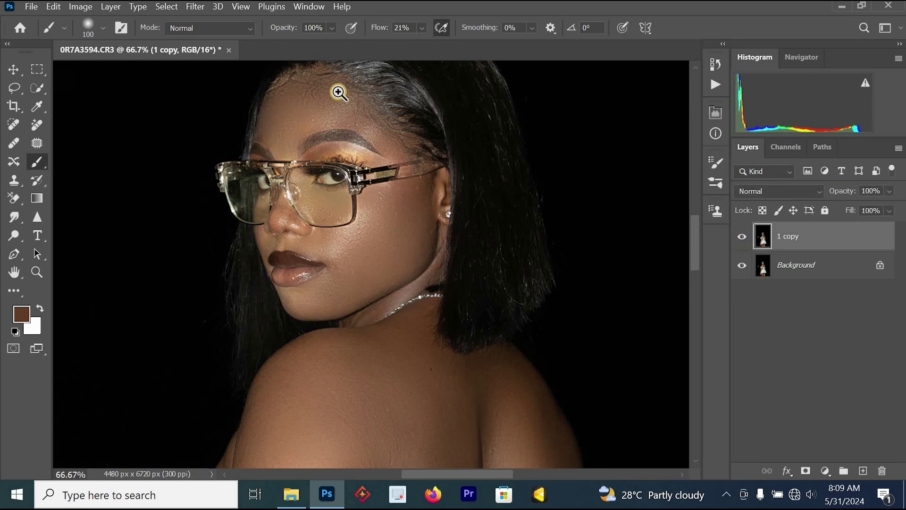
Patch away the stray baby hairs on the forehead just below the hairline with the Patch tool and clear the selection.
ctrl+click(338, 92)
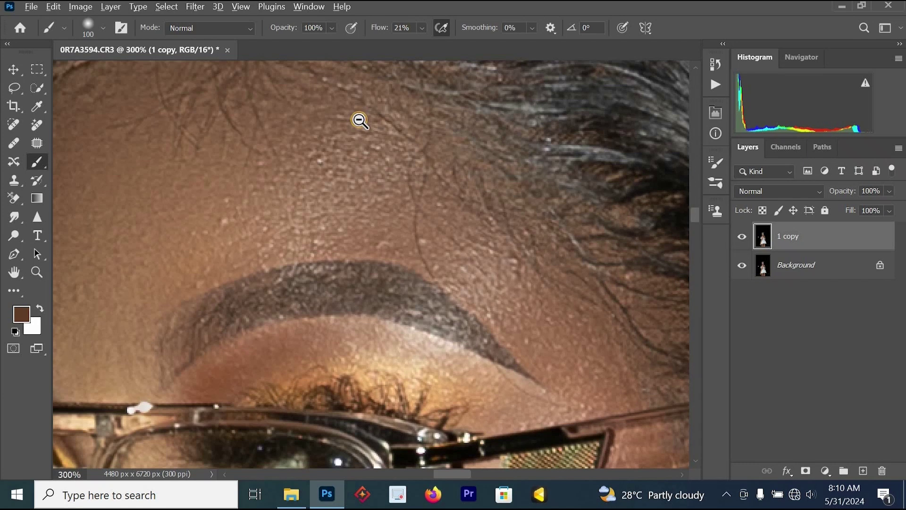
ctrl+alt+click(360, 120)
ctrl+alt+click(358, 120)
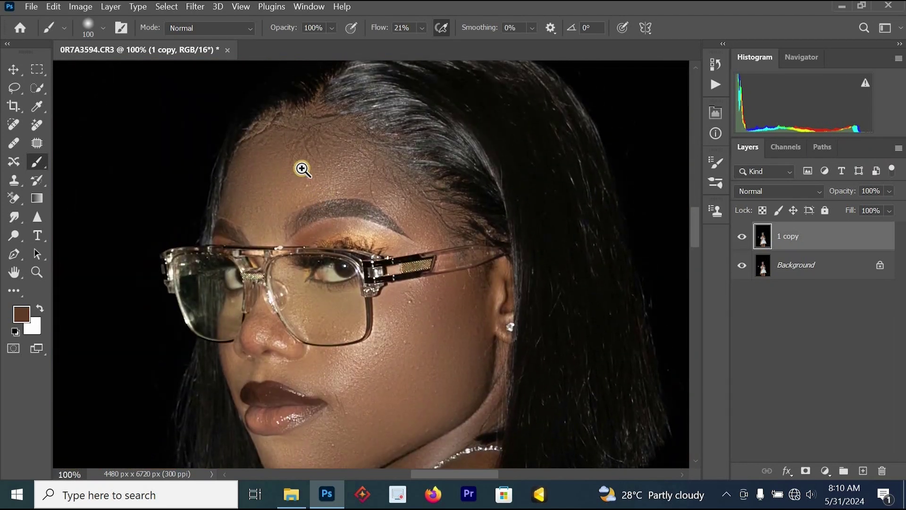
ctrl+click(303, 168)
drag(243, 173, 211, 252)
key(j)
mouse_move(219, 176)
mouse_down()
mouse_move(204, 222)
mouse_move(278, 244)
mouse_move(310, 220)
mouse_move(310, 204)
mouse_move(266, 175)
mouse_move(267, 226)
mouse_move(243, 268)
mouse_up()
key(ctrl+h)
mouse_move(193, 182)
mouse_down()
mouse_move(189, 176)
mouse_move(219, 172)
mouse_move(194, 200)
mouse_move(297, 183)
mouse_move(256, 183)
mouse_move(265, 228)
mouse_up()
key(ctrl+d)
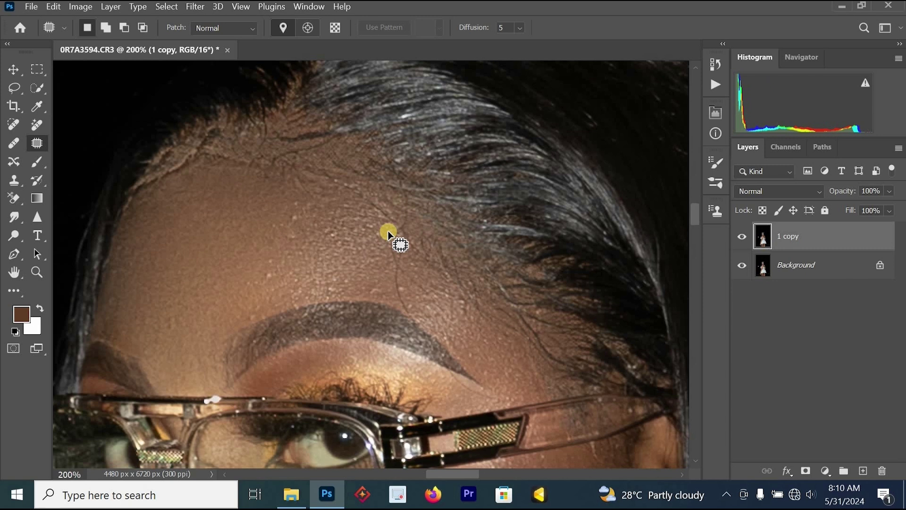
Patch the remaining stray hair and uneven texture above the eyebrow, and compare the face with the Background layer.
drag(397, 222, 386, 235)
drag(396, 268, 349, 248)
click(416, 256)
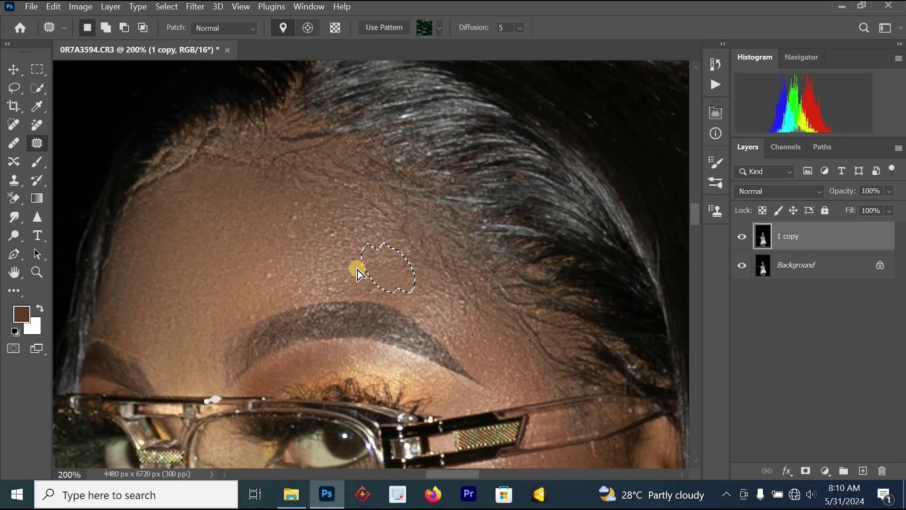
mouse_move(323, 229)
mouse_down()
mouse_move(319, 296)
mouse_move(334, 204)
mouse_move(324, 230)
mouse_up()
mouse_move(276, 252)
mouse_down()
mouse_move(298, 212)
mouse_move(274, 229)
mouse_up()
key(ctrl+minus)
drag(431, 321, 433, 239)
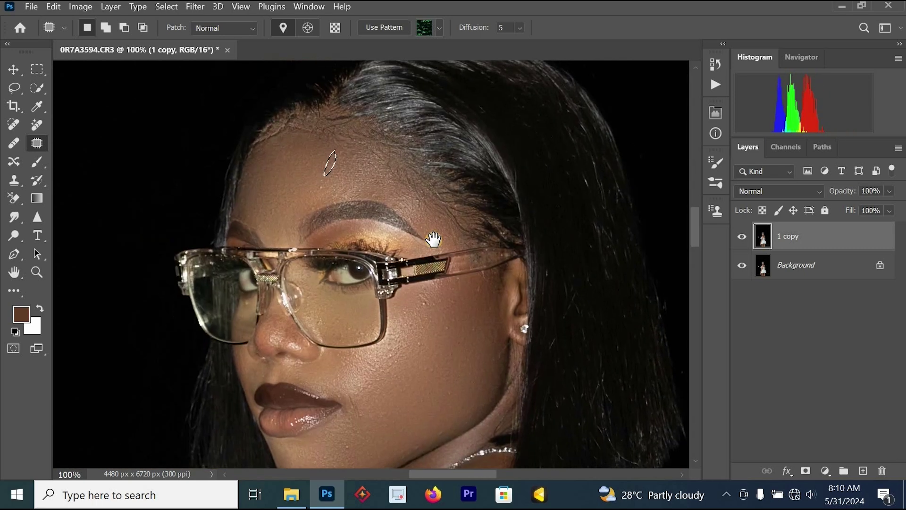
click(742, 237)
click(742, 237)
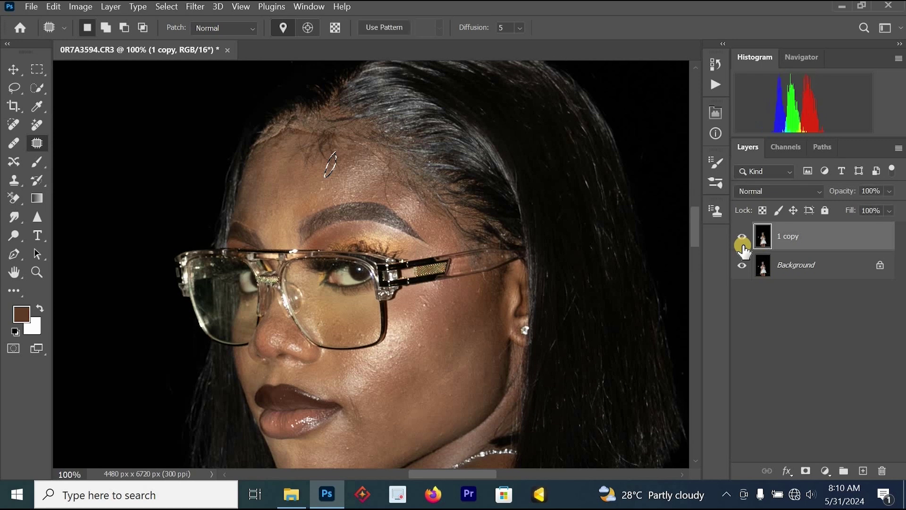
Clear the selection, clone smooth forehead skin over the uneven hairline edge with the Clone Stamp, and compare with the Background layer.
ctrl+click(397, 161)
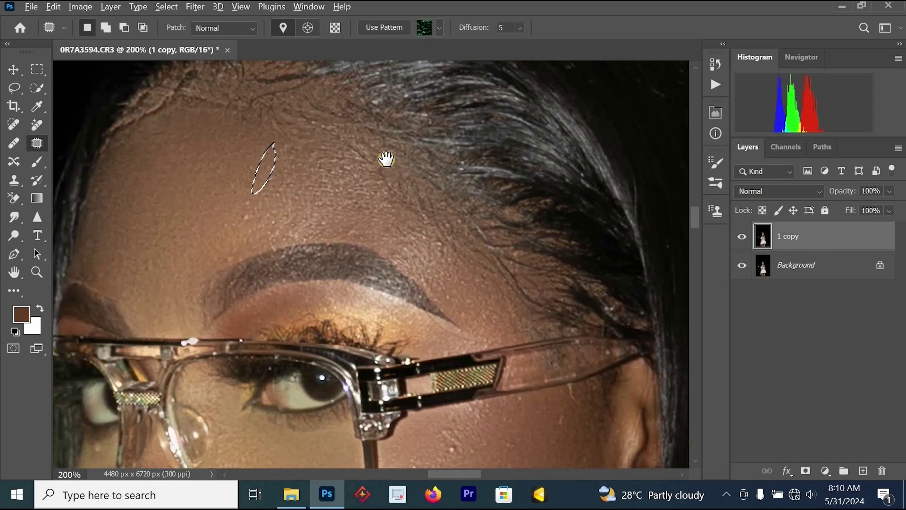
alt+click(316, 143)
ctrl+click(330, 271)
key(ctrl+plus)
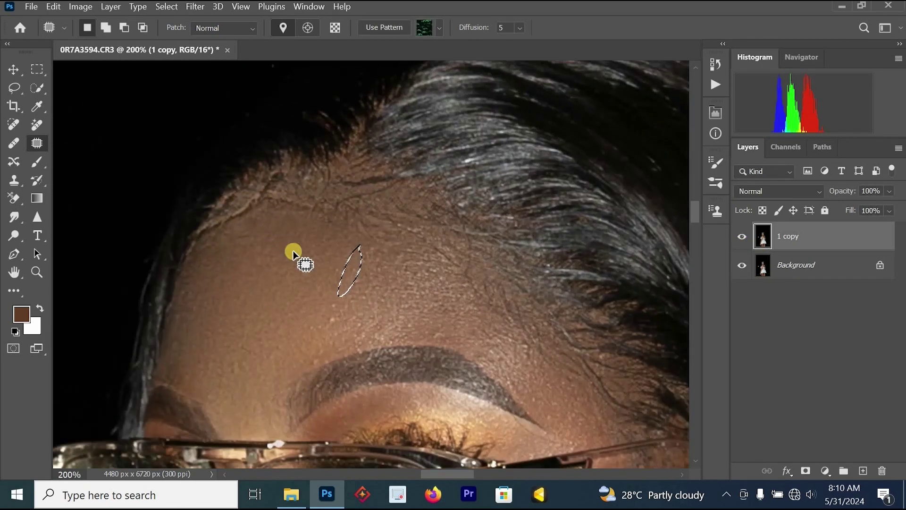
key(ctrl+d)
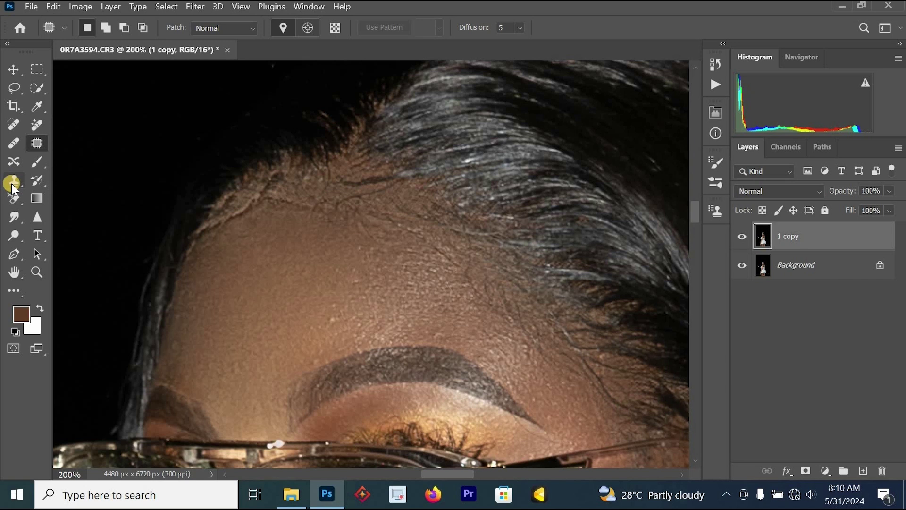
click(11, 183)
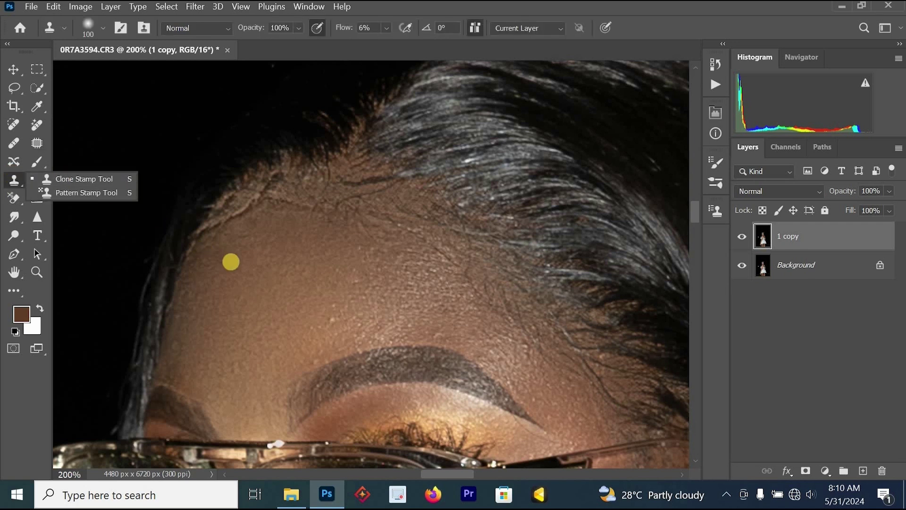
click(216, 277)
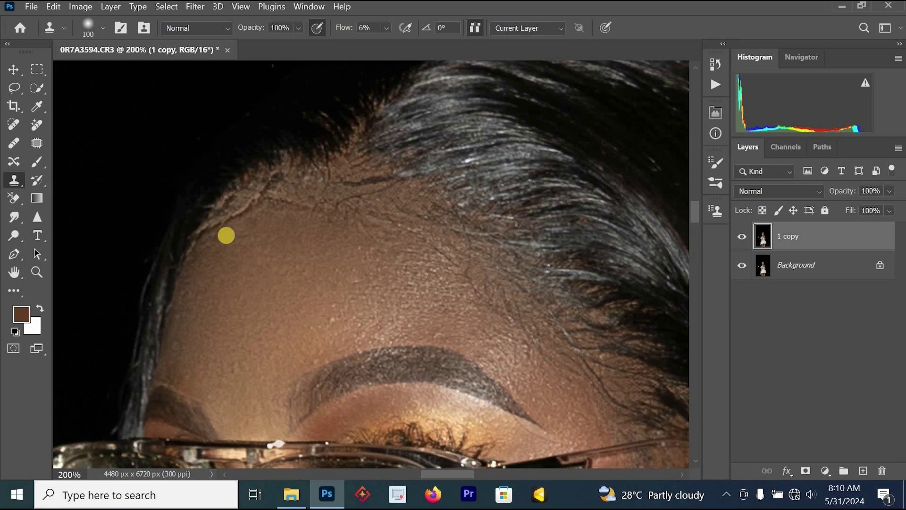
mouse_move(230, 237)
mouse_down()
mouse_move(213, 256)
mouse_move(259, 221)
mouse_move(220, 237)
mouse_move(284, 214)
mouse_move(261, 208)
mouse_up()
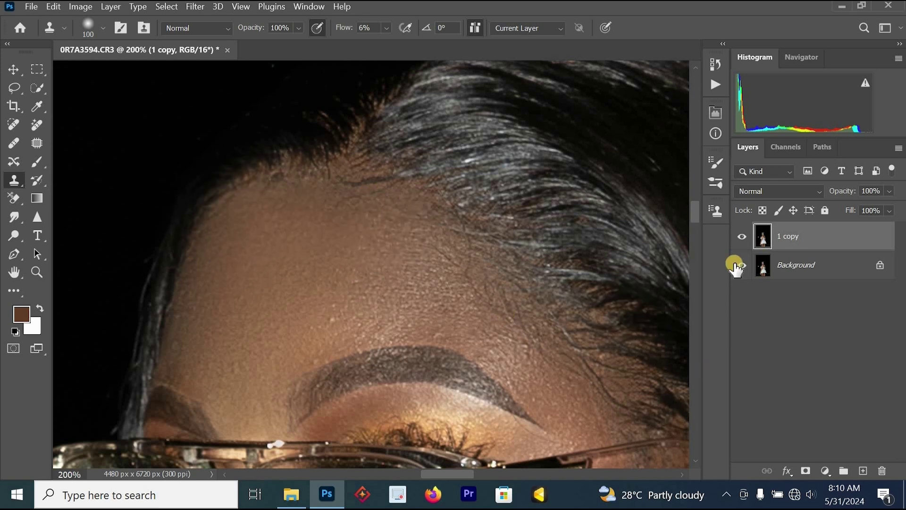
click(740, 240)
click(741, 240)
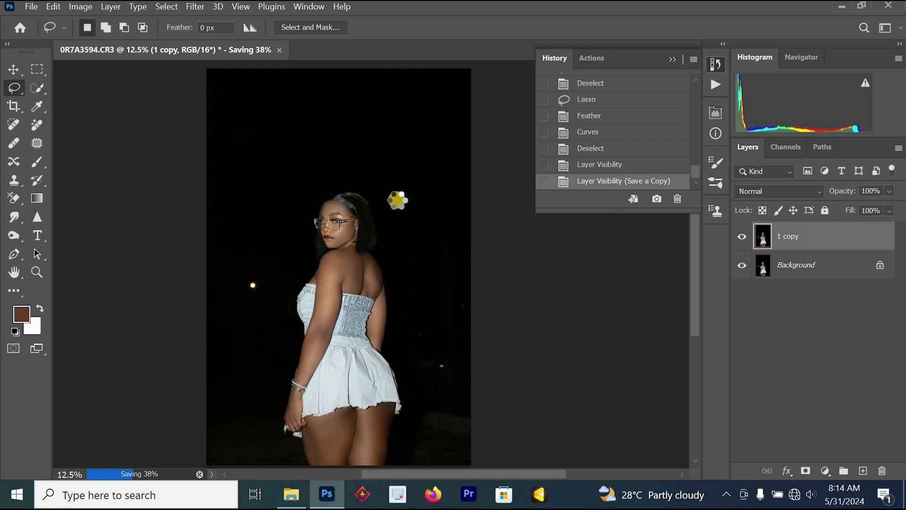
Open the 1 copy layer in the Camera Raw Filter and set Temperature to -5, Tint to +8 and Vibrance to +57.
key(shift+ctrl+a)
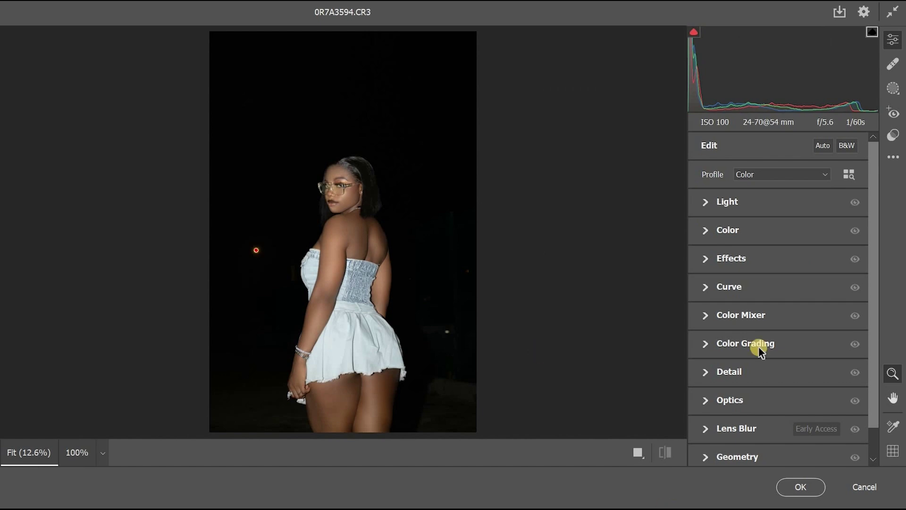
click(718, 231)
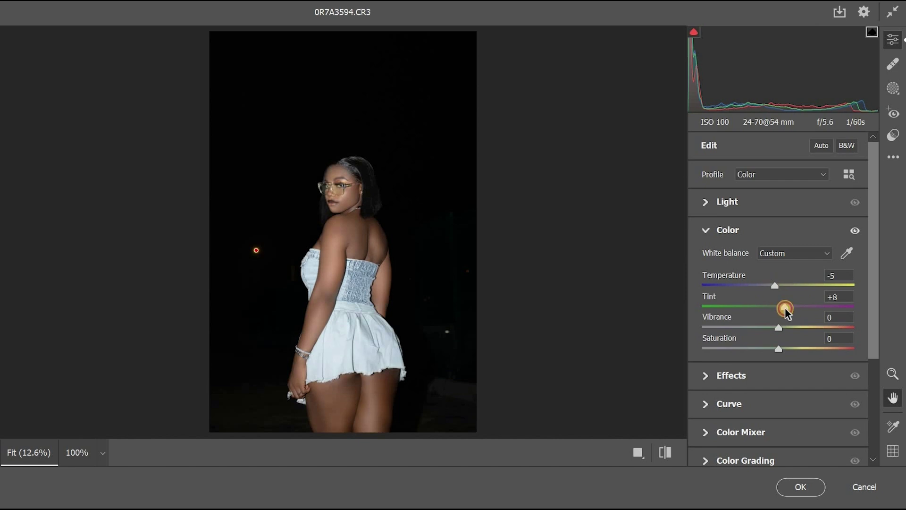
drag(785, 321, 824, 334)
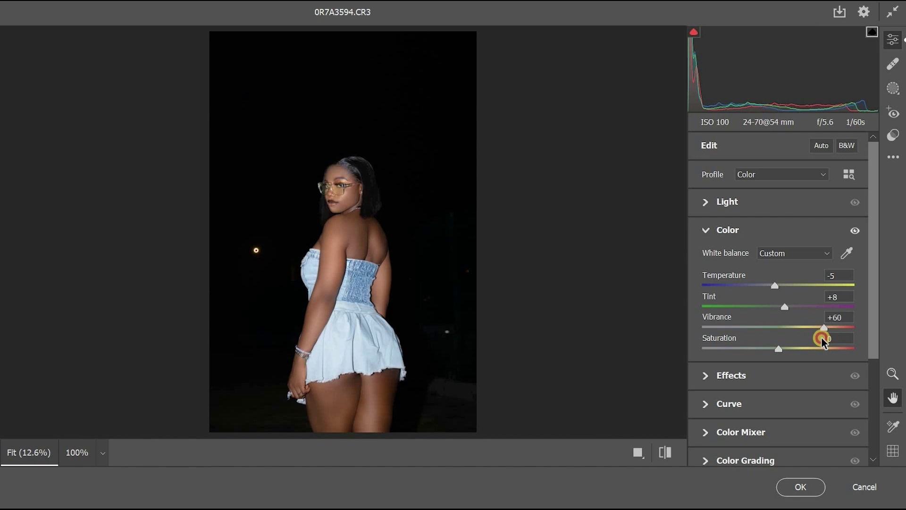
click(354, 216)
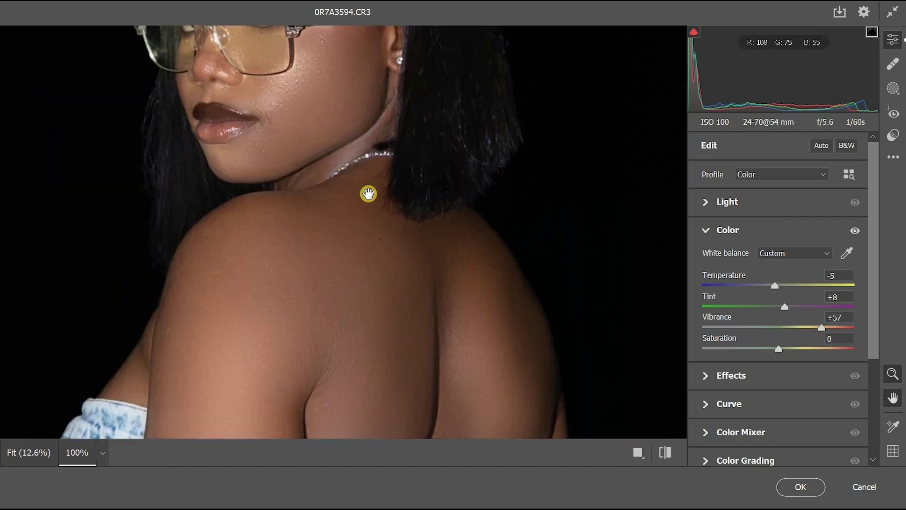
click(706, 232)
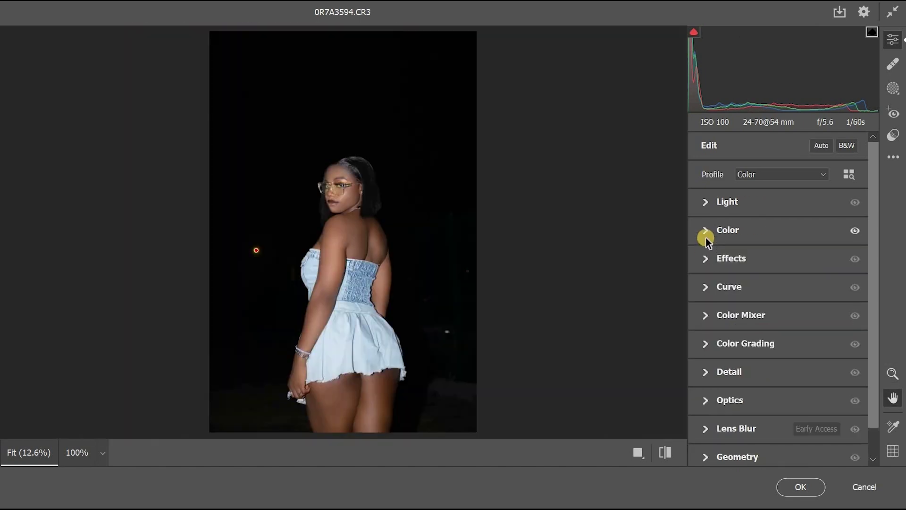
click(708, 238)
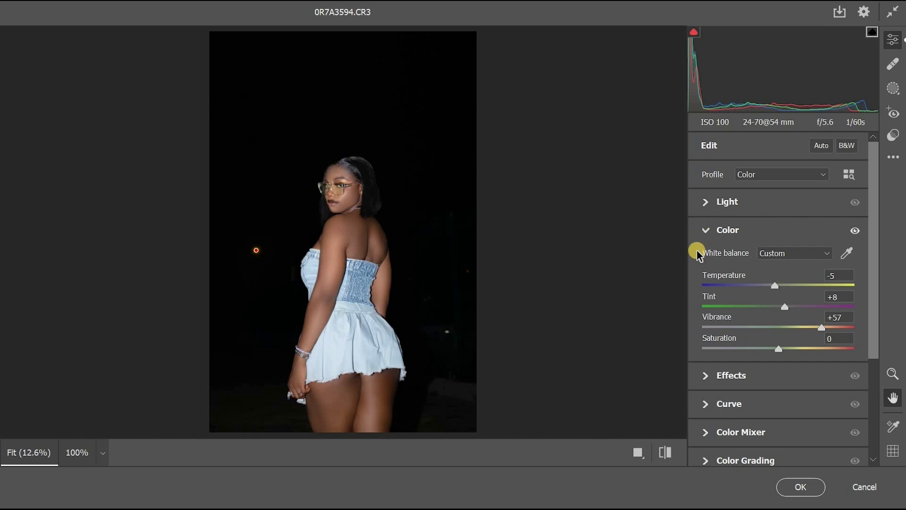
click(706, 231)
Add local contrast by setting Clarity to +20, checking its effect on the face at 100%.
click(705, 261)
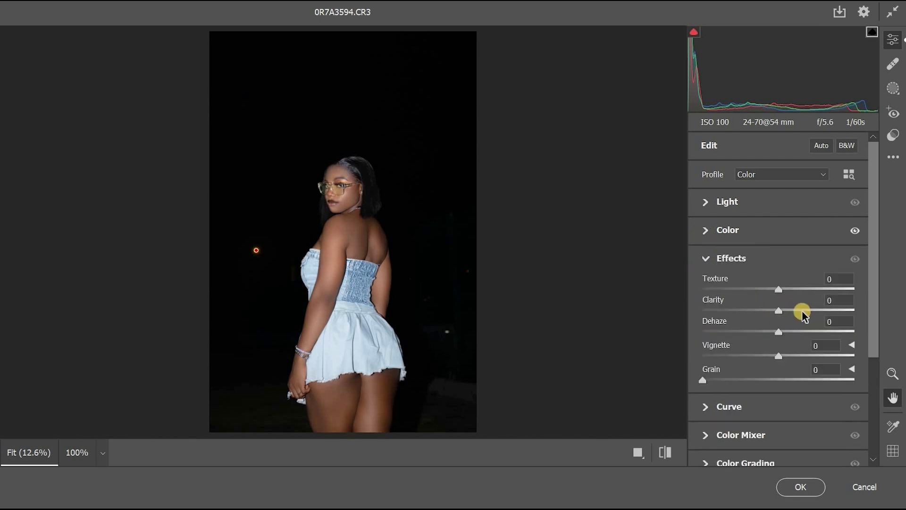
drag(801, 314, 799, 314)
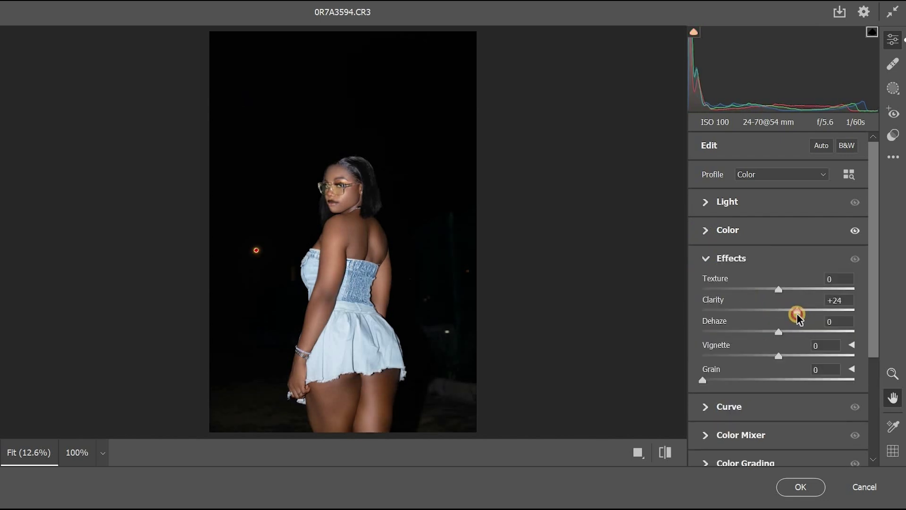
click(344, 195)
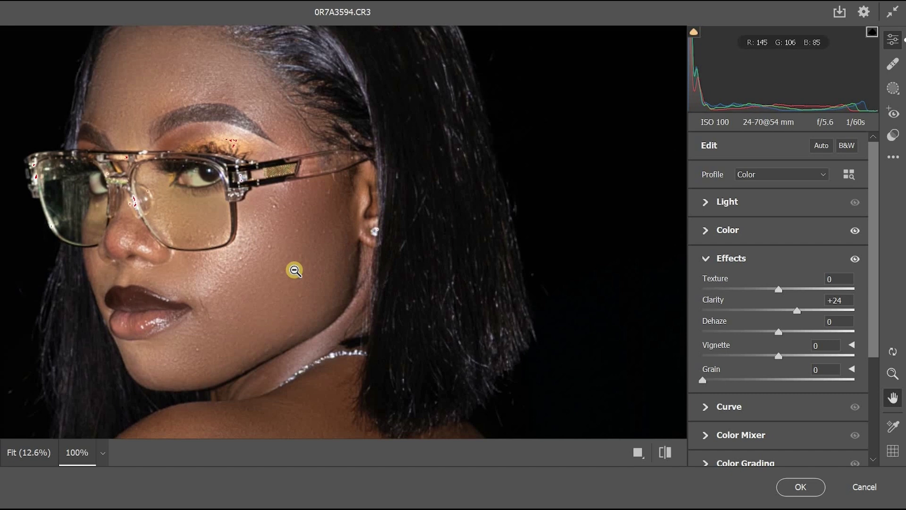
alt+click(274, 340)
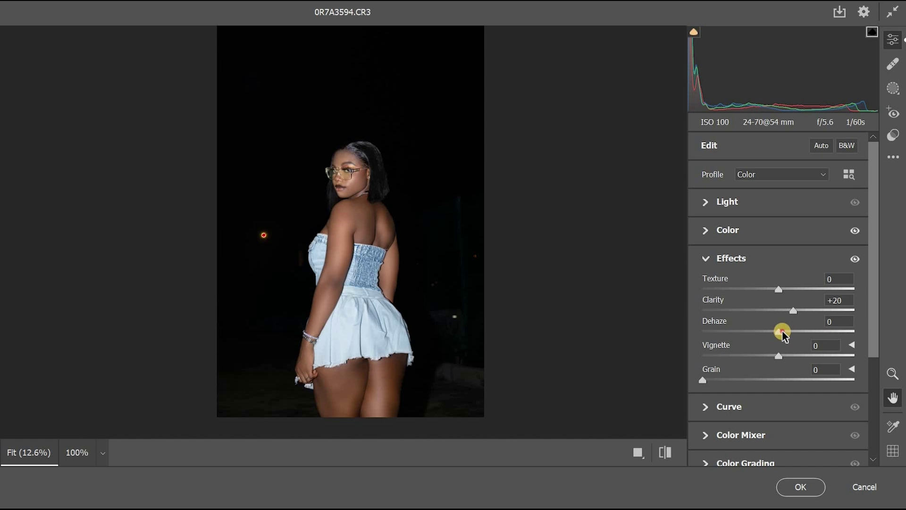
click(704, 257)
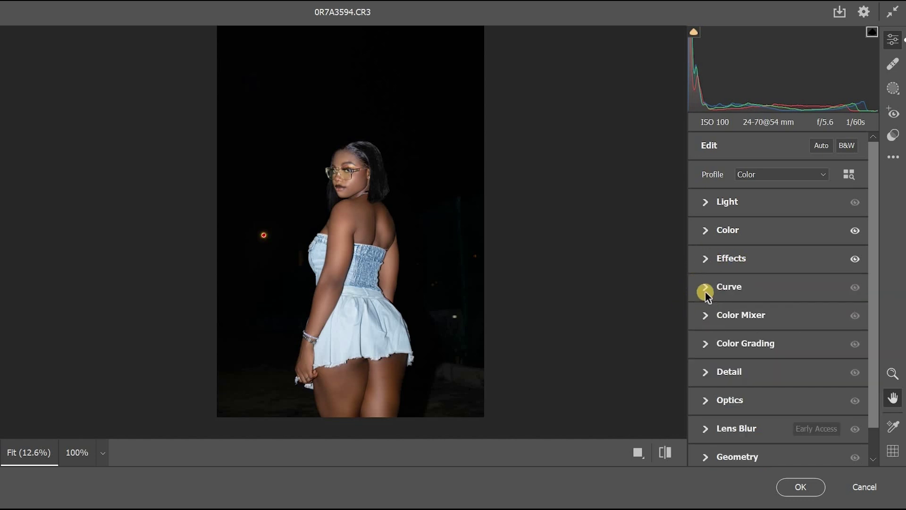
Adjust the parametric curve to Lights -3 and Shadows +8, keep Darks at 0, and check the face at 100%.
click(706, 288)
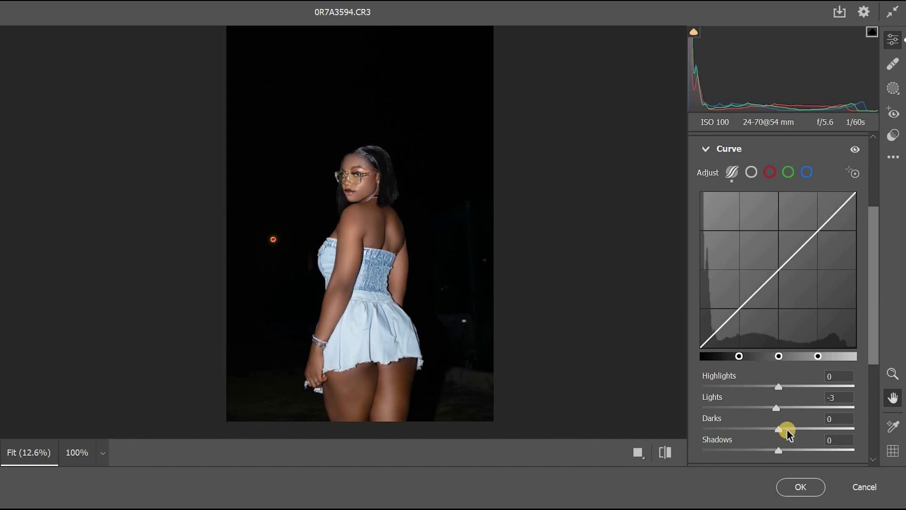
drag(783, 431, 795, 431)
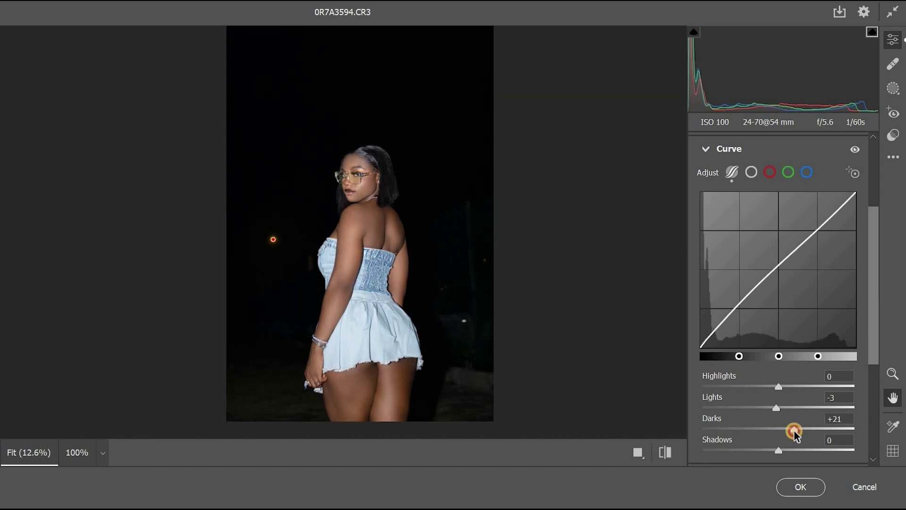
double_click(794, 430)
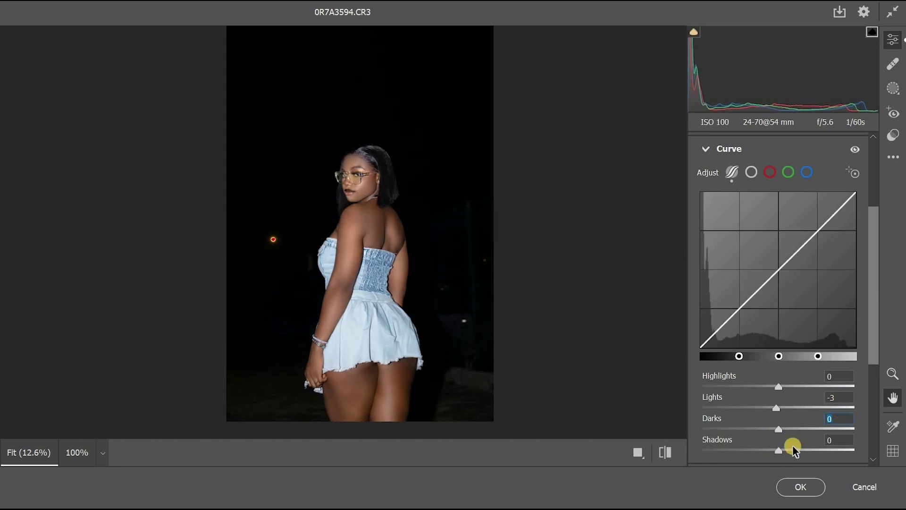
drag(791, 452, 784, 454)
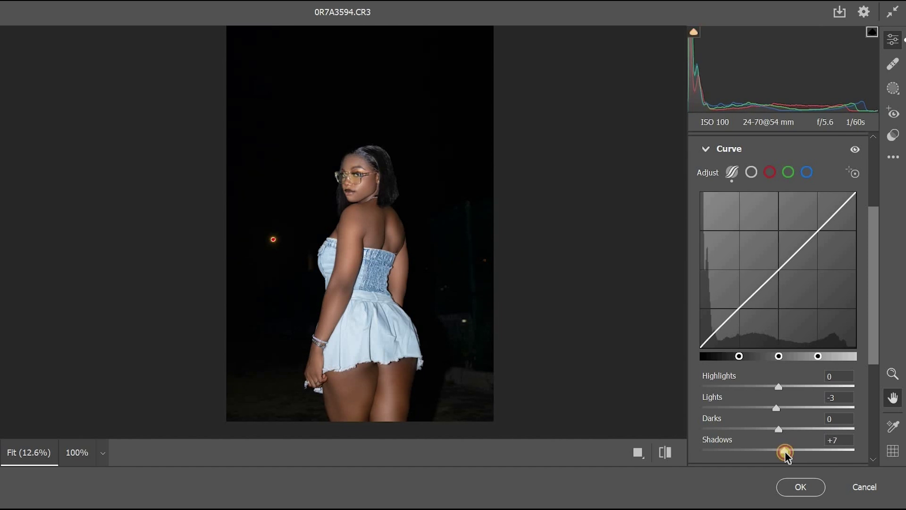
click(365, 193)
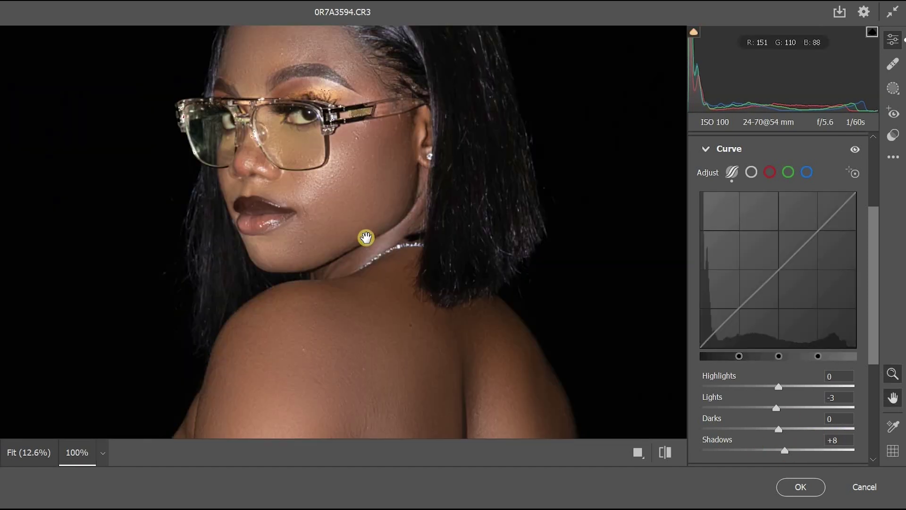
click(366, 239)
click(705, 149)
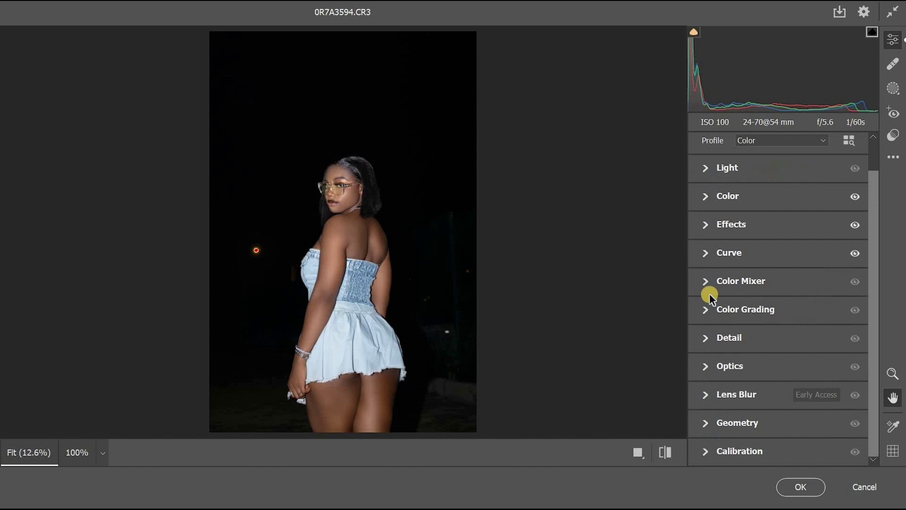
Soften the image grain by setting Noise Reduction to 22, judging it on the face and the denim top.
click(703, 339)
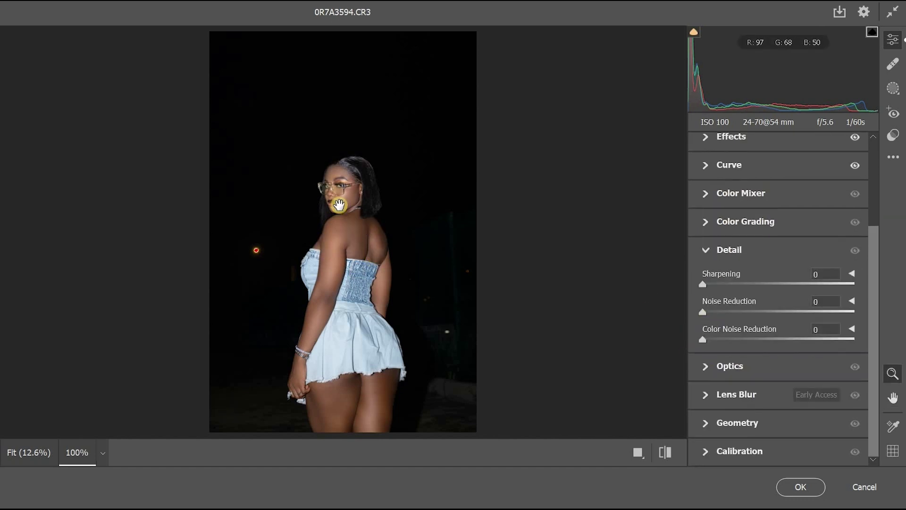
click(340, 194)
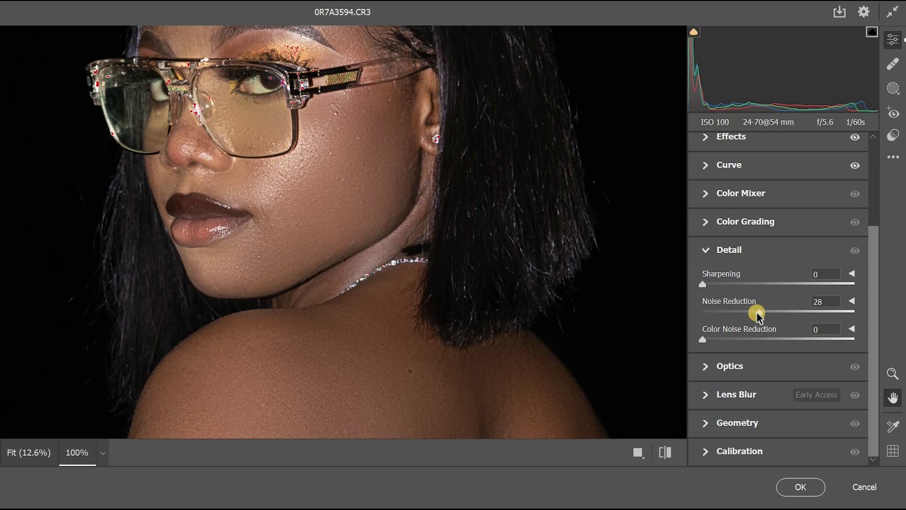
click(739, 313)
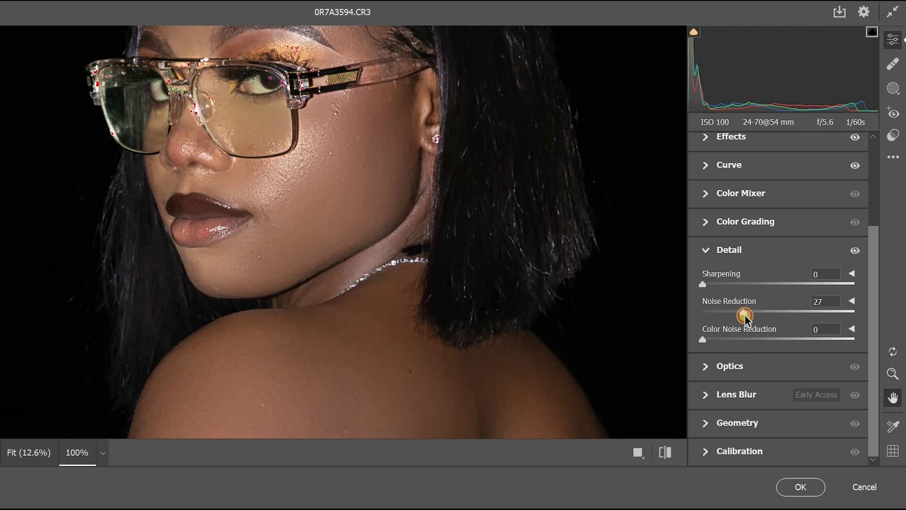
key(ctrl+z)
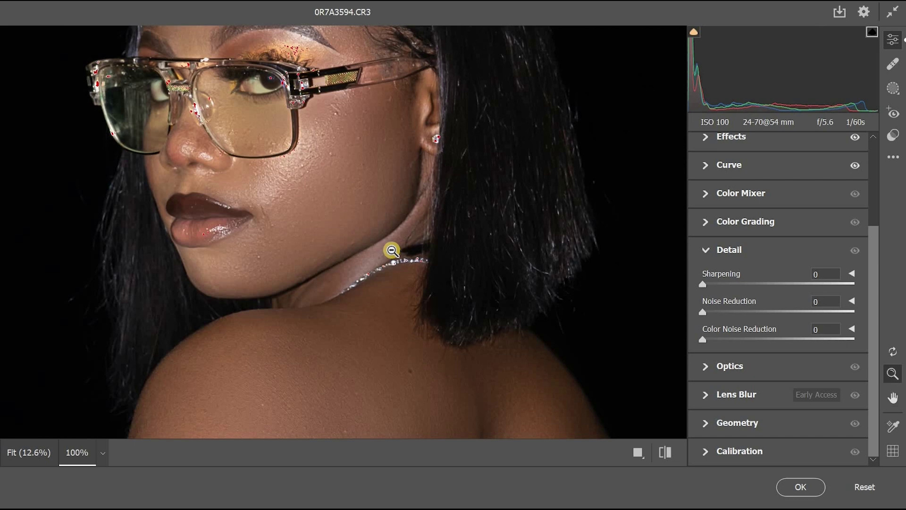
alt+click(379, 267)
alt+click(377, 271)
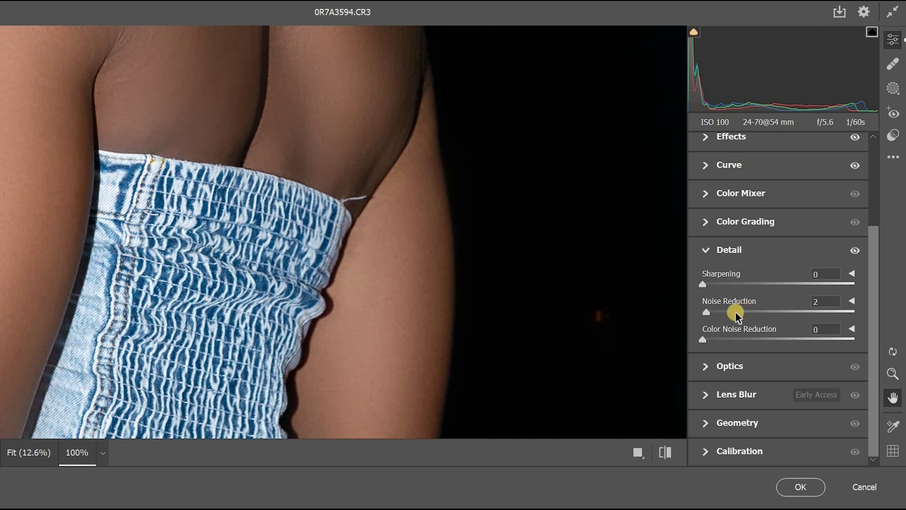
drag(740, 316, 738, 303)
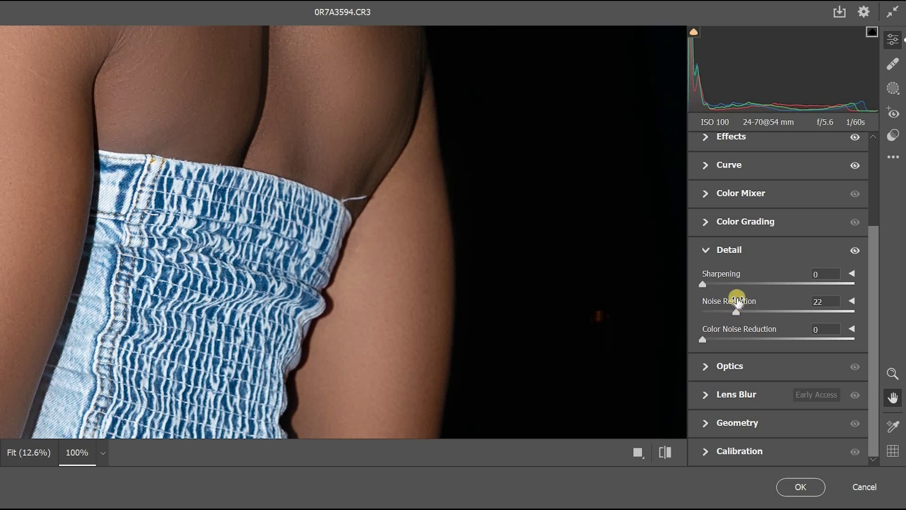
Examine the noise reduction on the dark background and the subject, up close and in the full view.
key(alt)
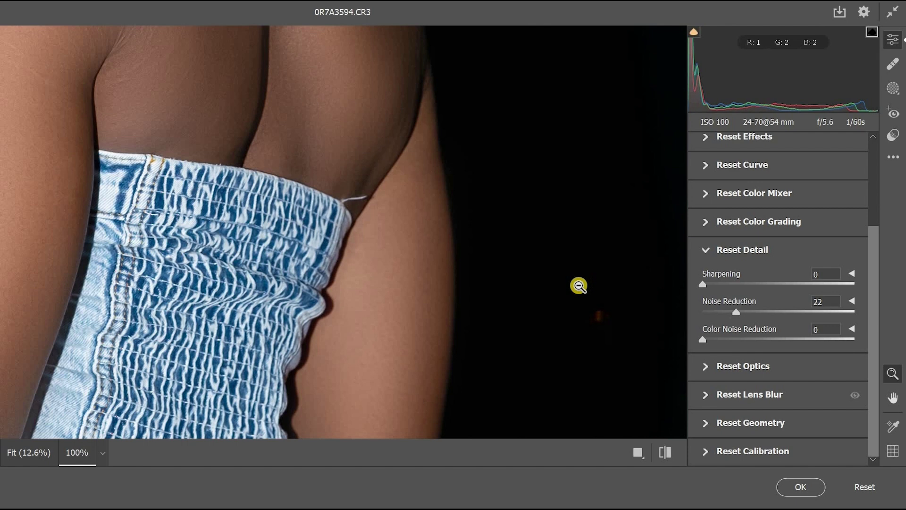
alt+click(573, 299)
alt+click(440, 301)
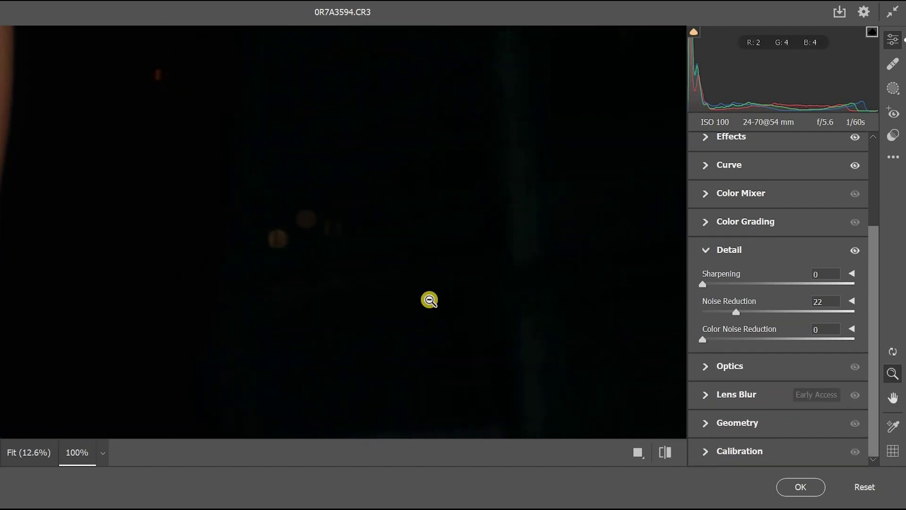
alt+click(430, 300)
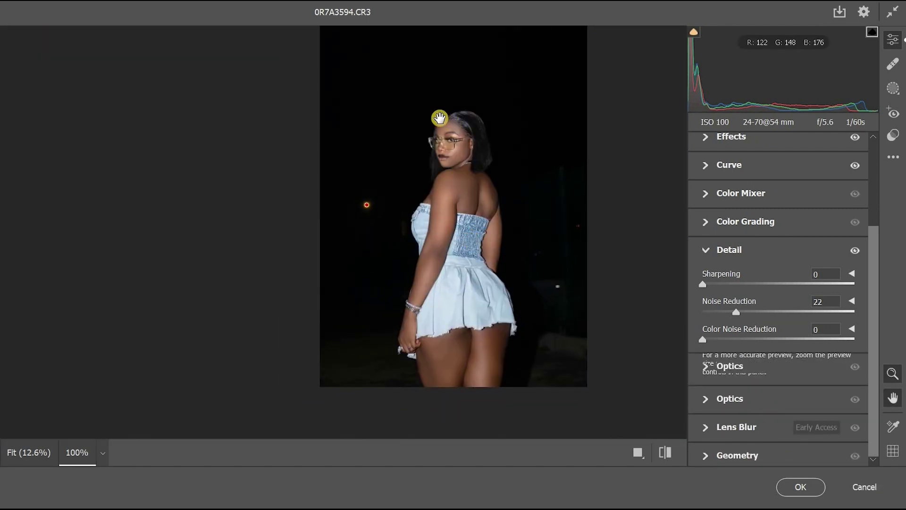
click(436, 116)
drag(445, 497, 445, 509)
key(alt)
alt+click(363, 183)
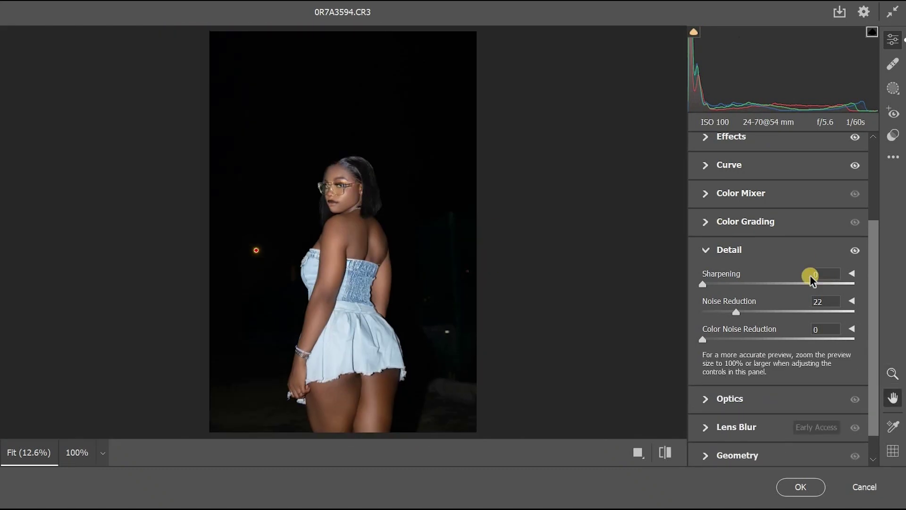
click(705, 252)
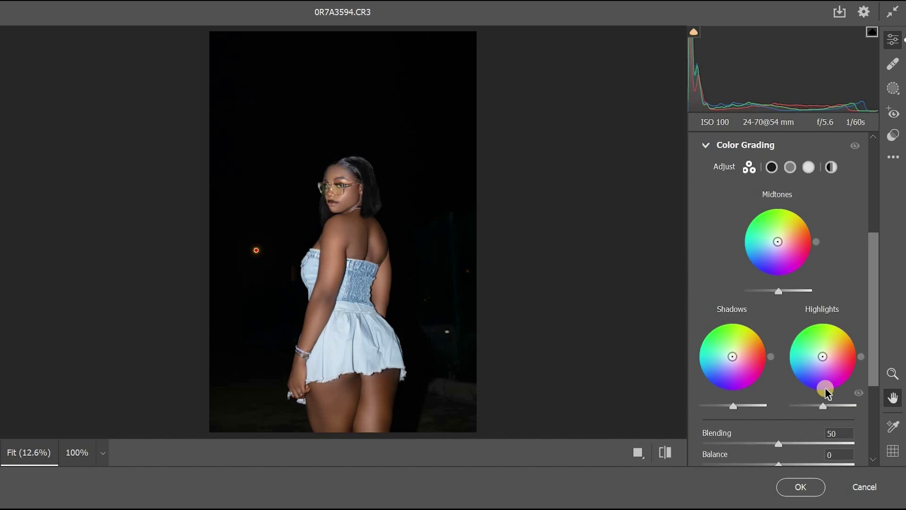
Color grade the highlights to hue 228, saturation 9, the shadows to hue 16, saturation 10, and the midtones slightly toward blue.
drag(824, 361, 822, 363)
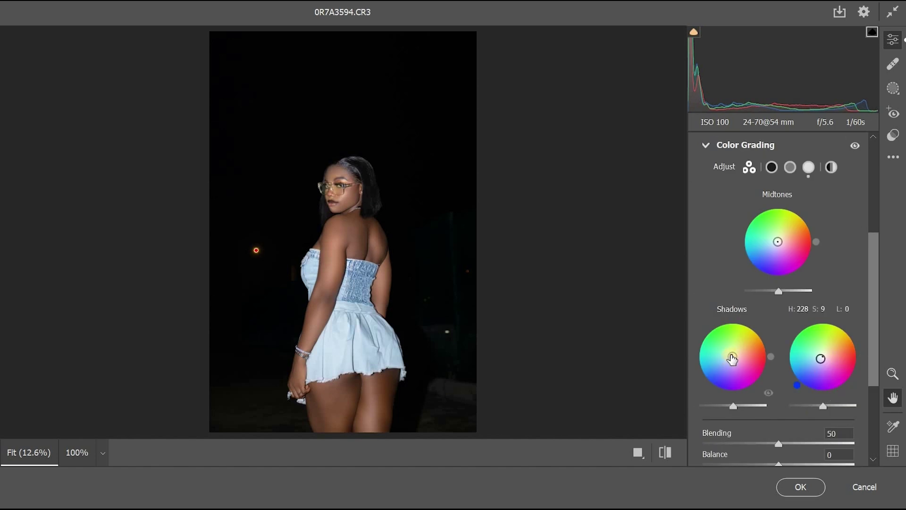
drag(733, 357, 735, 355)
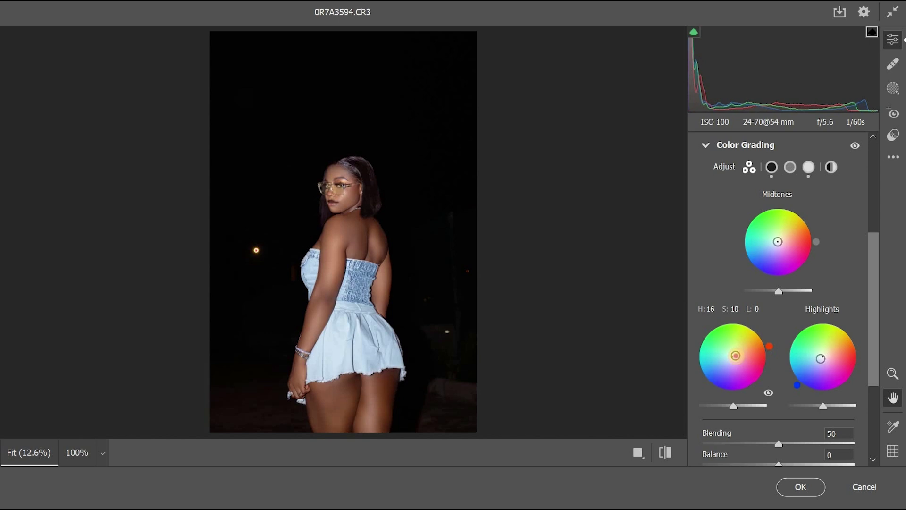
ctrl+click(350, 196)
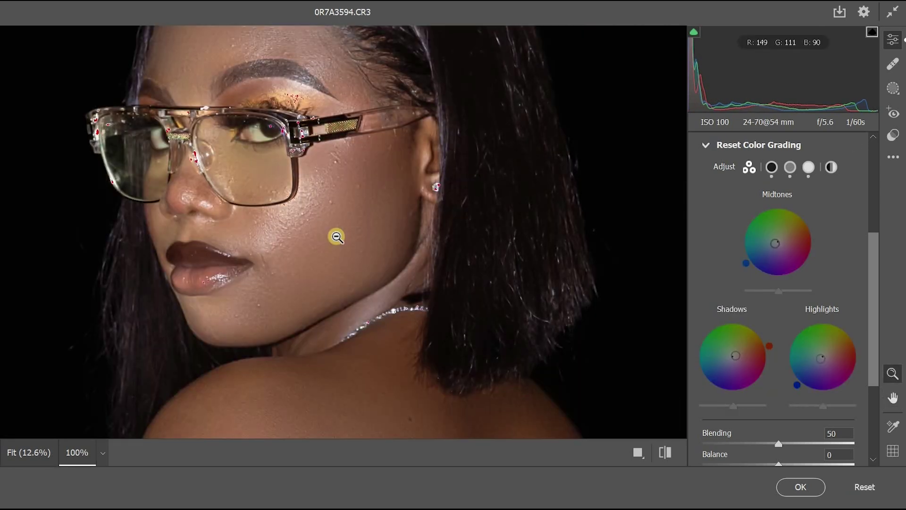
alt+click(353, 303)
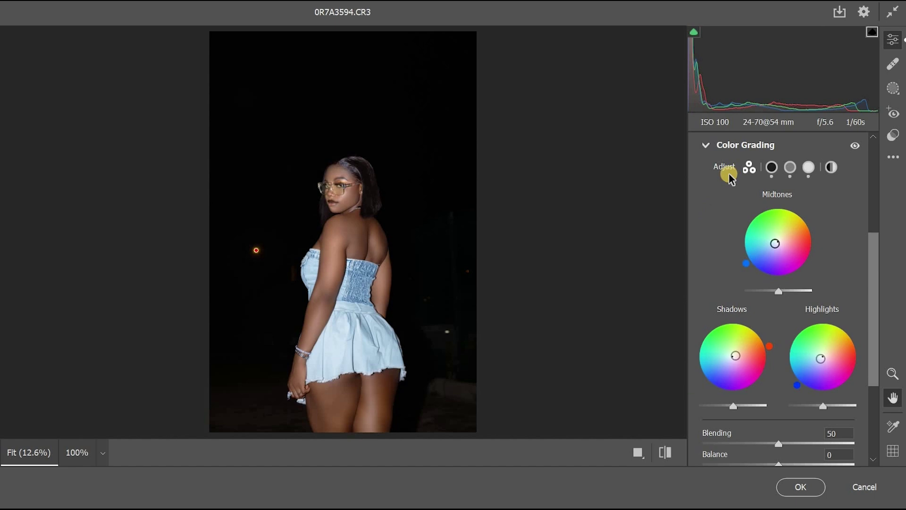
Apply the Camera Raw adjustments to the 1 copy layer and compare the result with the Background layer.
click(707, 148)
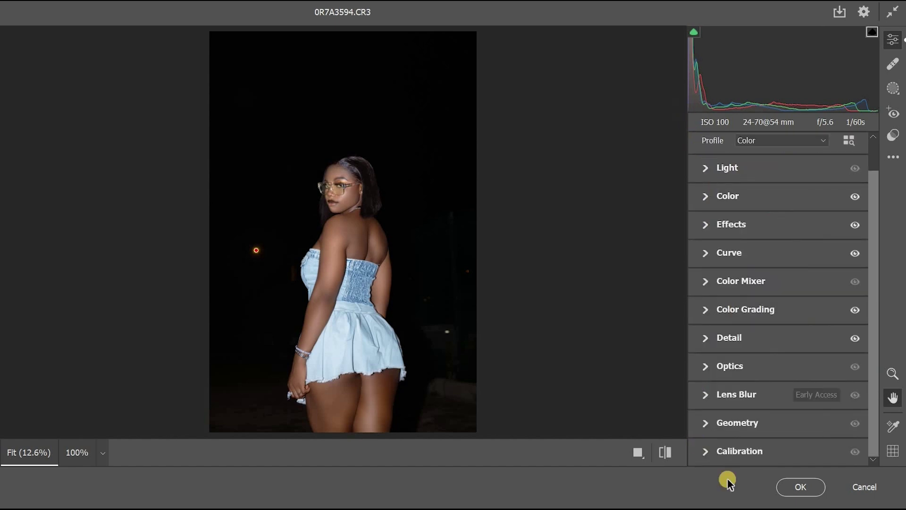
click(811, 488)
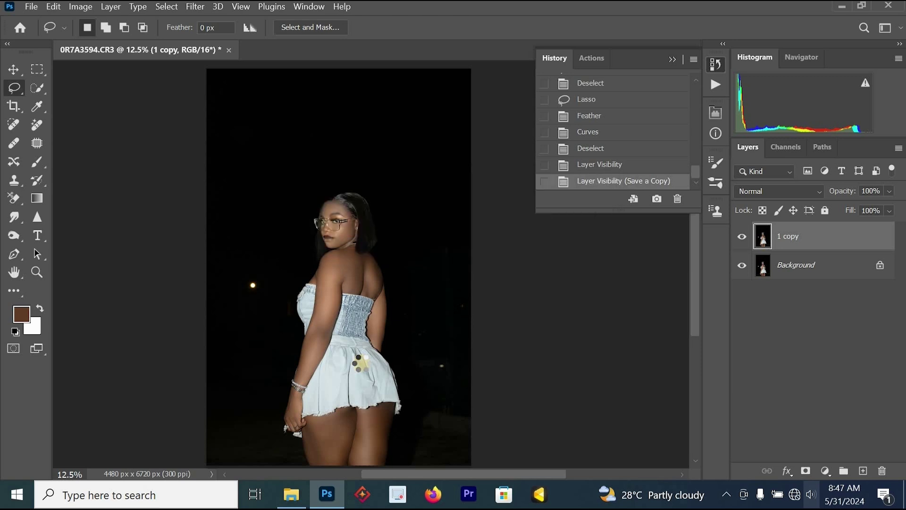
click(742, 237)
click(743, 237)
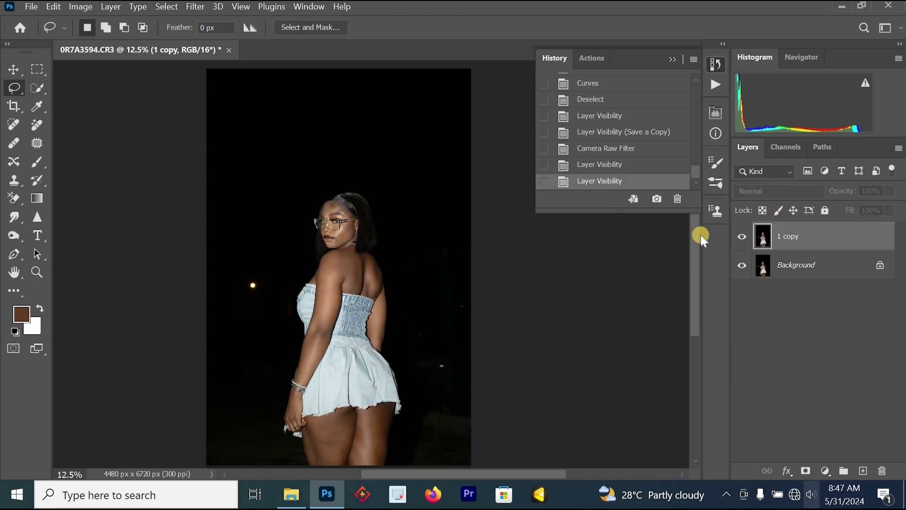
Check the color-graded portrait up close and duplicate the 1 copy layer.
ctrl+click(358, 278)
ctrl+click(358, 278)
ctrl+click(352, 289)
alt+click(350, 291)
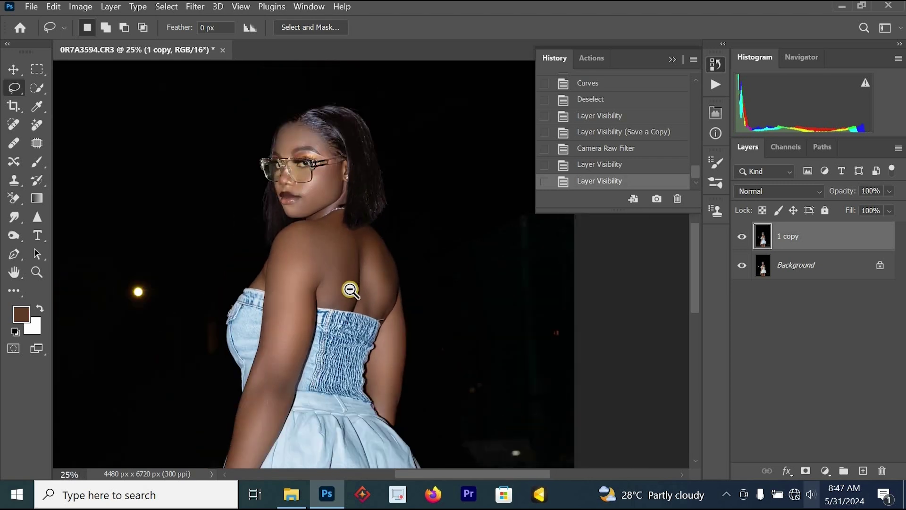
alt+click(350, 292)
key(ctrl+1)
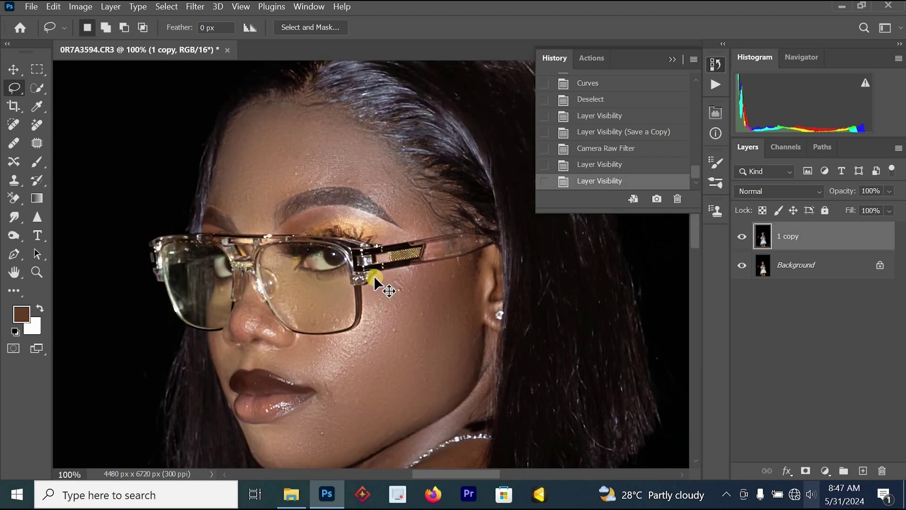
key(ctrl+j)
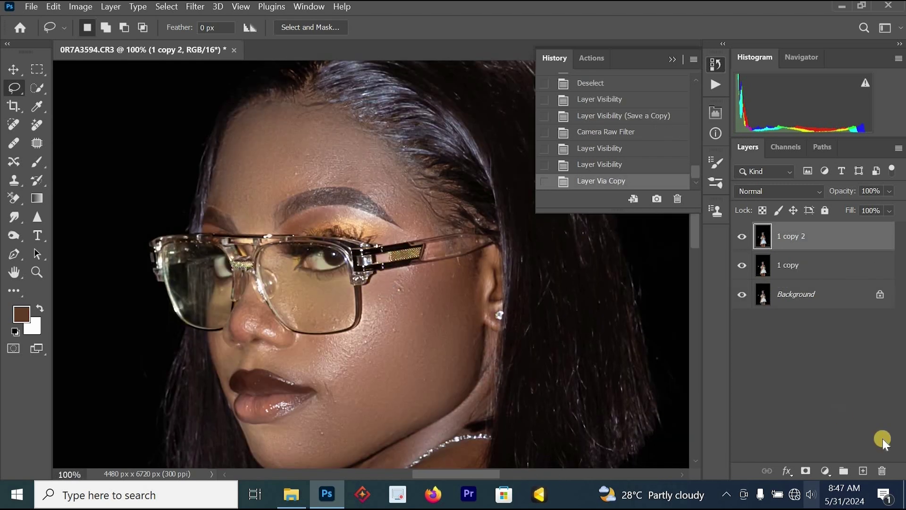
Add a Vibrance adjustment layer with Vibrance and Saturation at -100 and invert its mask to hide the effect.
click(824, 471)
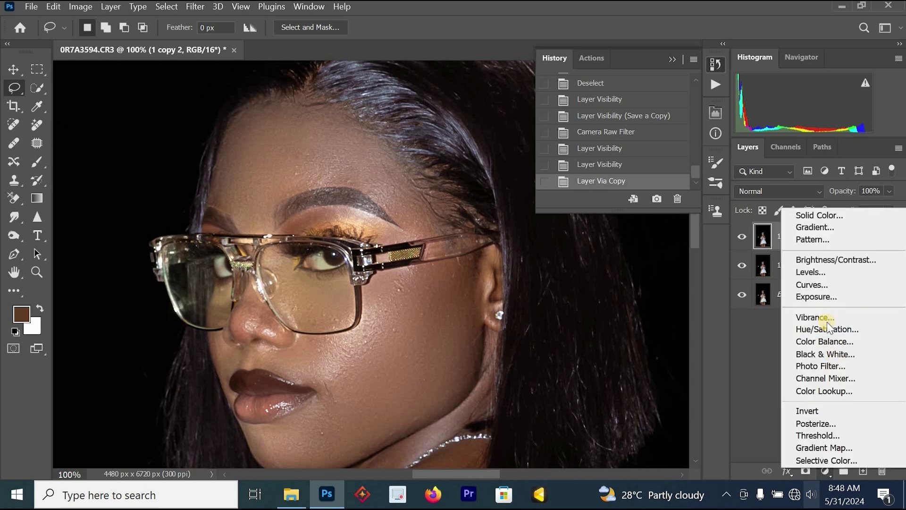
click(829, 325)
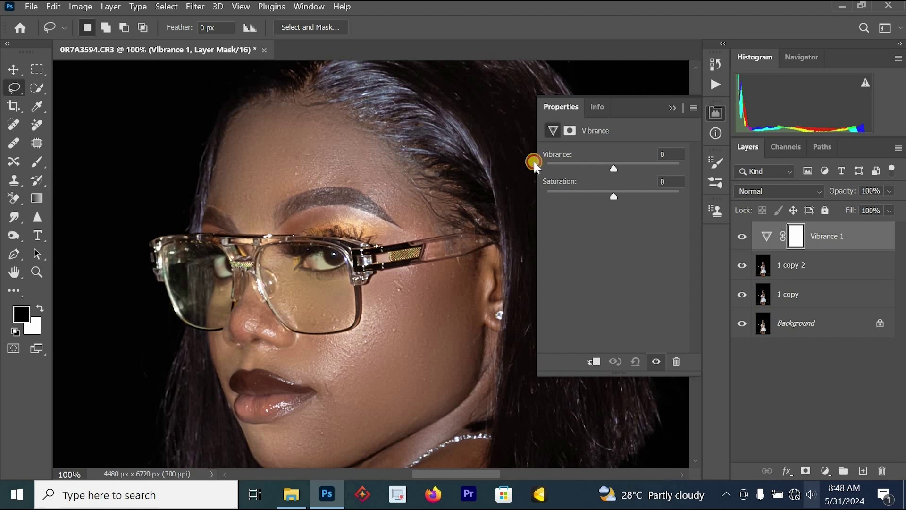
drag(582, 194, 536, 187)
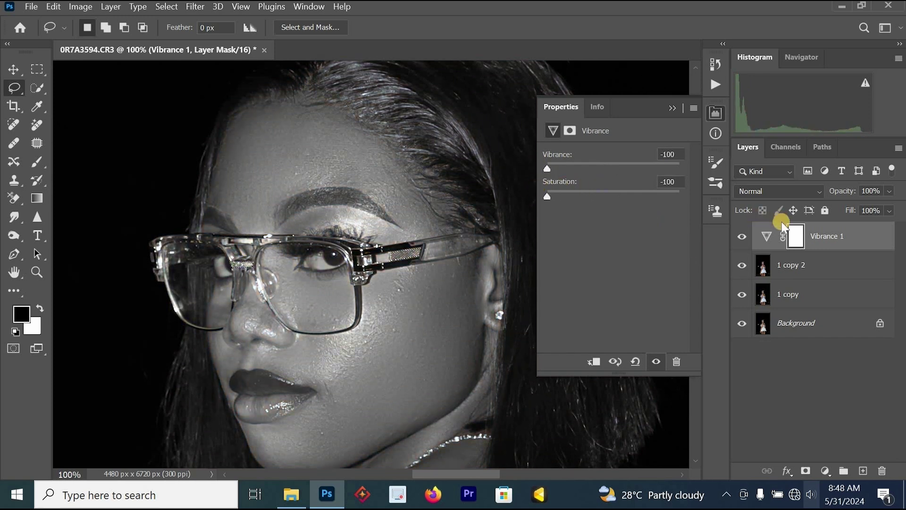
click(793, 239)
key(ctrl+i)
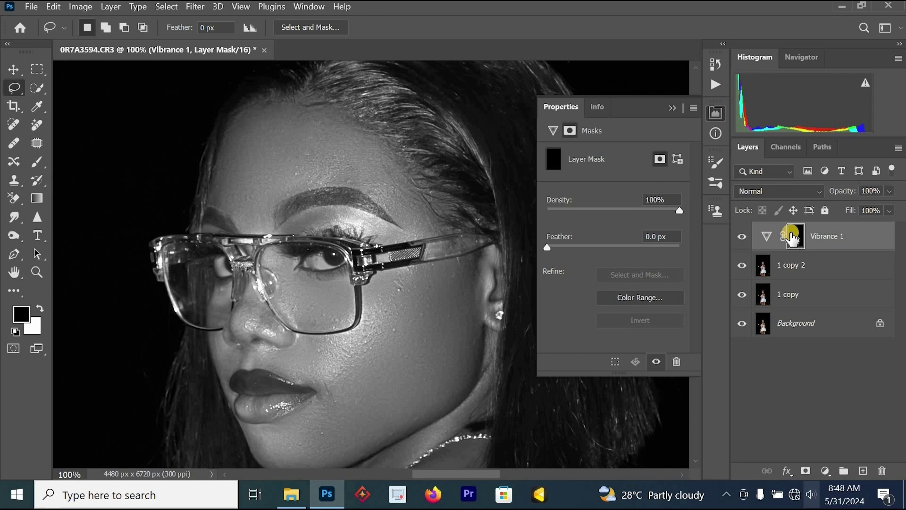
Paint white on the Vibrance mask over the whites of both eyes with a size 20 brush at 100% flow.
click(36, 159)
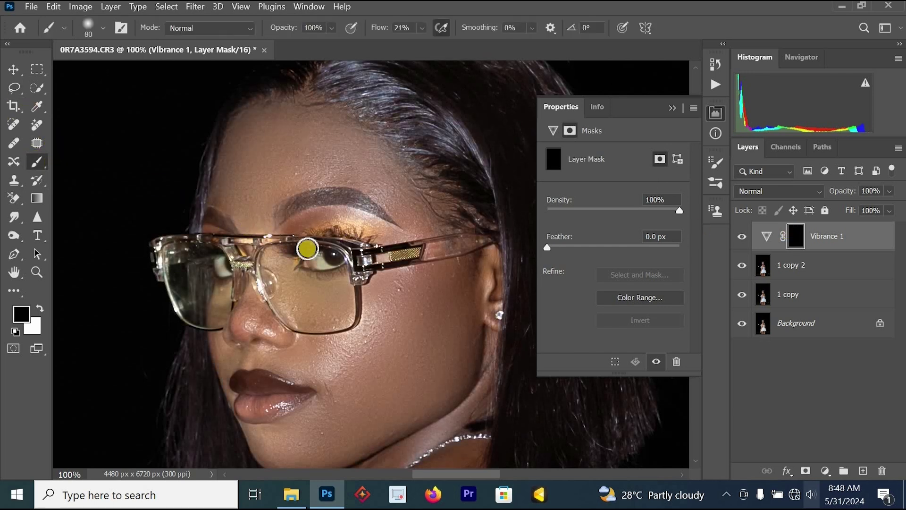
key(bracketleft)
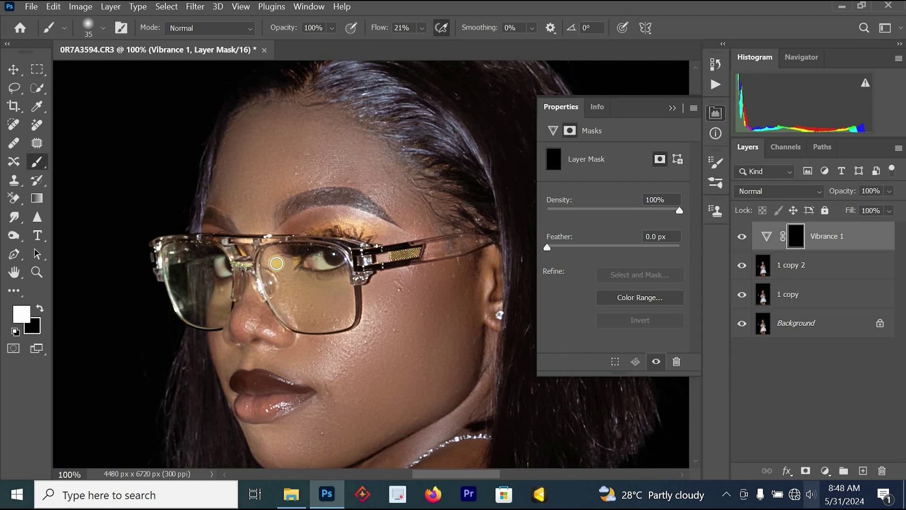
ctrl+click(351, 269)
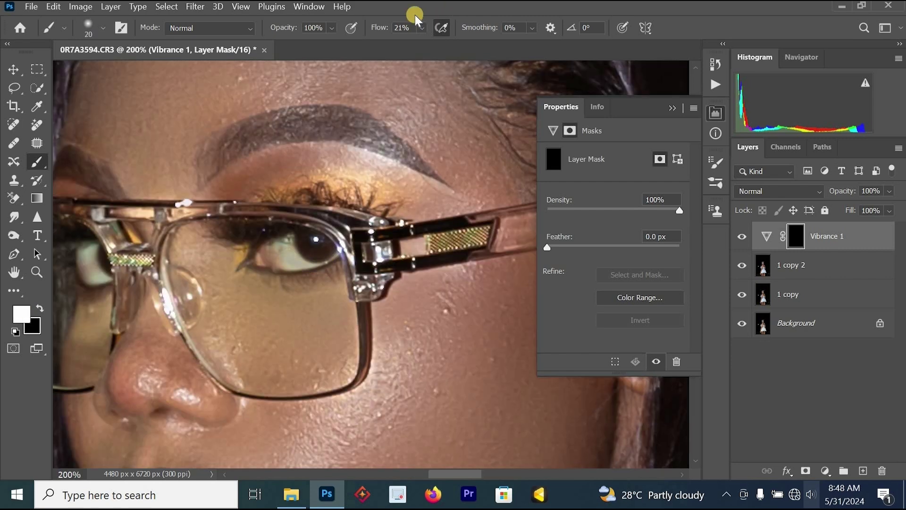
click(422, 28)
drag(427, 45, 486, 46)
click(278, 245)
mouse_move(260, 254)
mouse_down()
mouse_move(290, 246)
mouse_move(284, 258)
mouse_move(309, 266)
mouse_move(339, 254)
mouse_move(313, 262)
mouse_move(258, 253)
mouse_up()
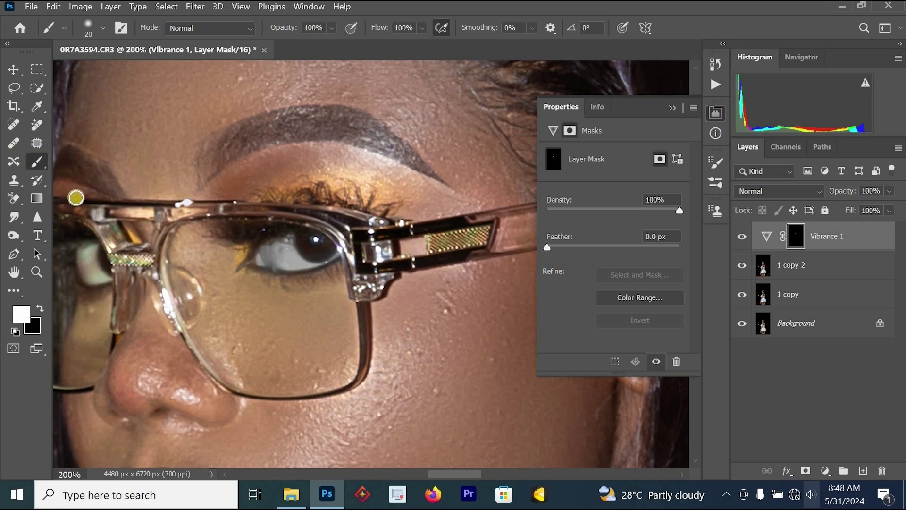
mouse_move(83, 264)
mouse_down()
mouse_move(95, 285)
mouse_move(85, 242)
mouse_move(96, 283)
mouse_up()
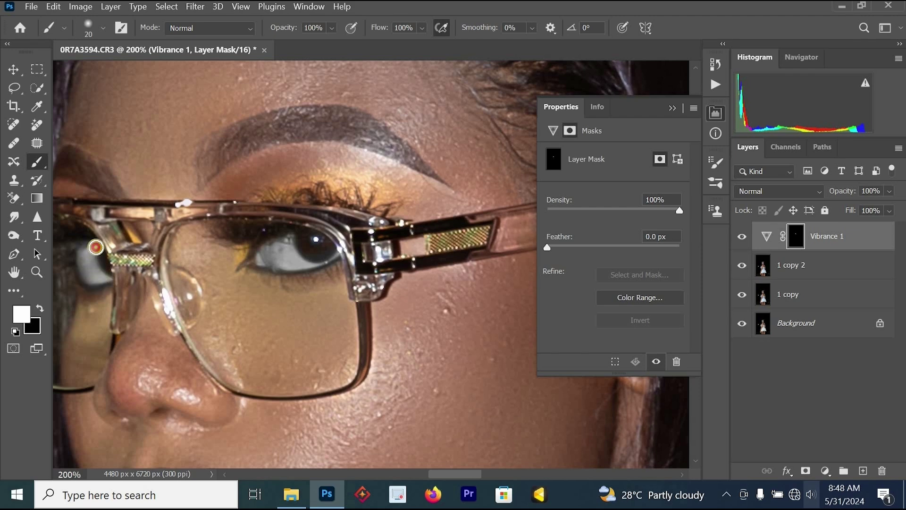
Lower the opacity of the Vibrance 1 layer to soften the eye whitening, judging it on the whole face.
alt+click(238, 250)
alt+click(238, 250)
drag(304, 321, 334, 281)
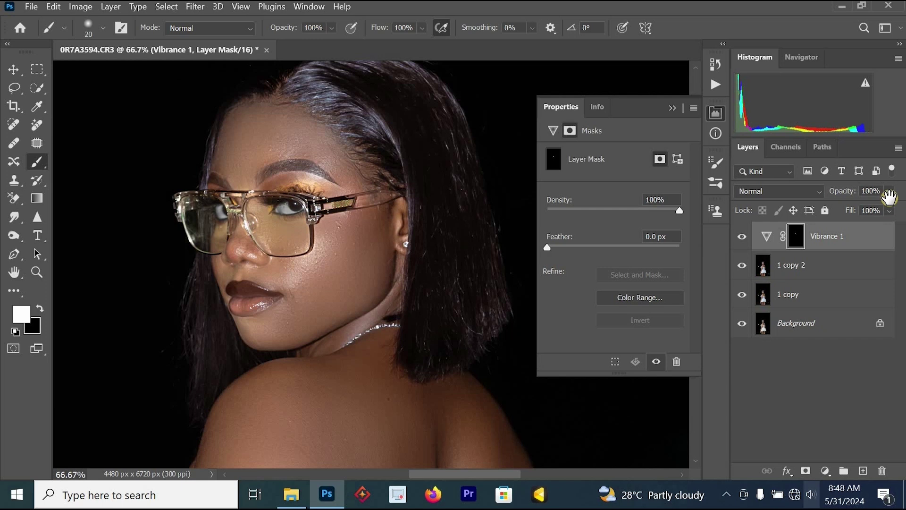
drag(892, 194, 879, 210)
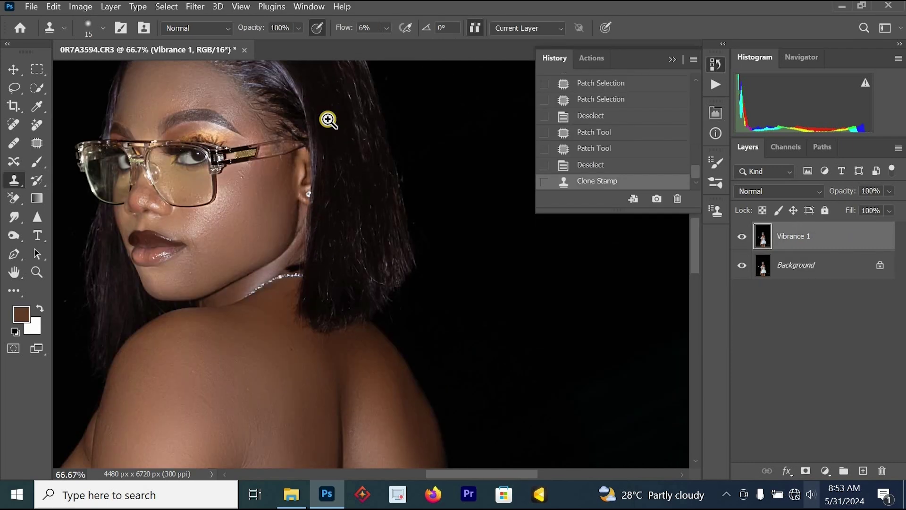
Examine the retouched face, hair, back and arms at close and wider views.
alt+click(328, 120)
drag(288, 124, 298, 186)
ctrl+click(277, 106)
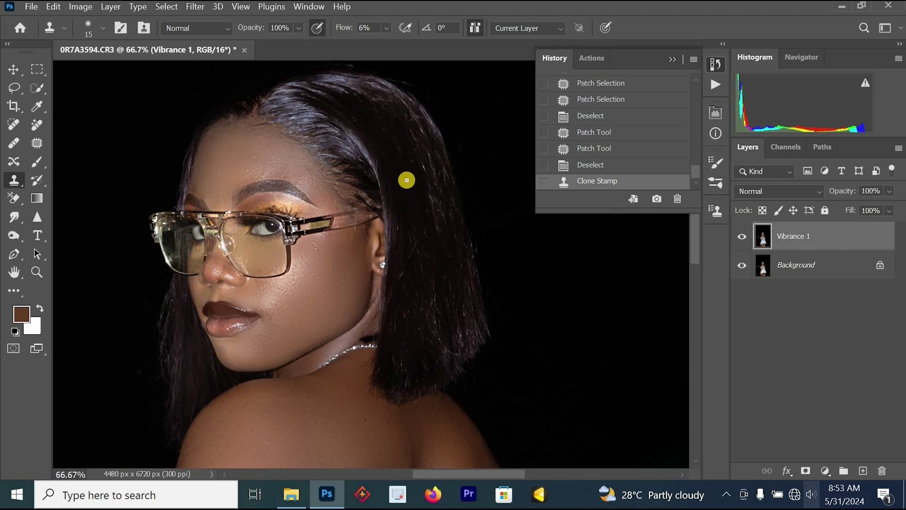
alt+click(356, 196)
alt+click(356, 195)
drag(395, 350, 343, 102)
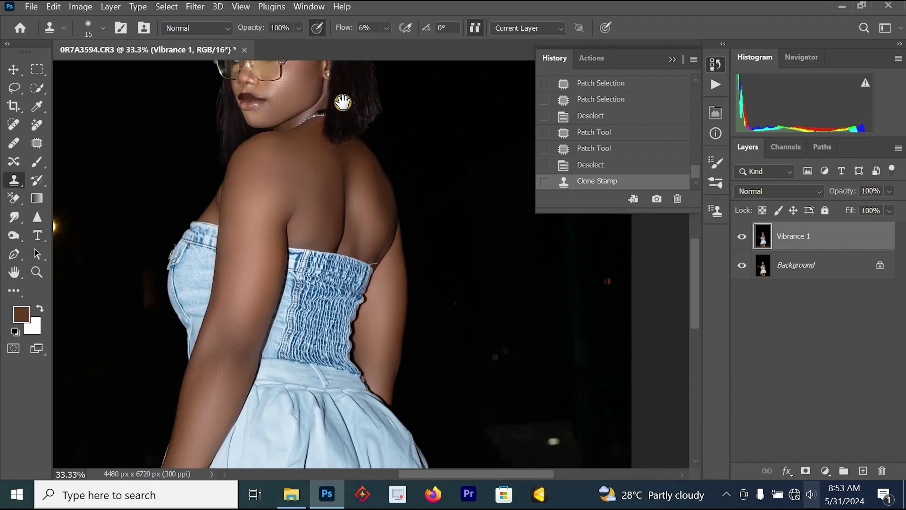
alt+click(337, 155)
alt+click(330, 146)
ctrl+click(307, 113)
ctrl+click(308, 118)
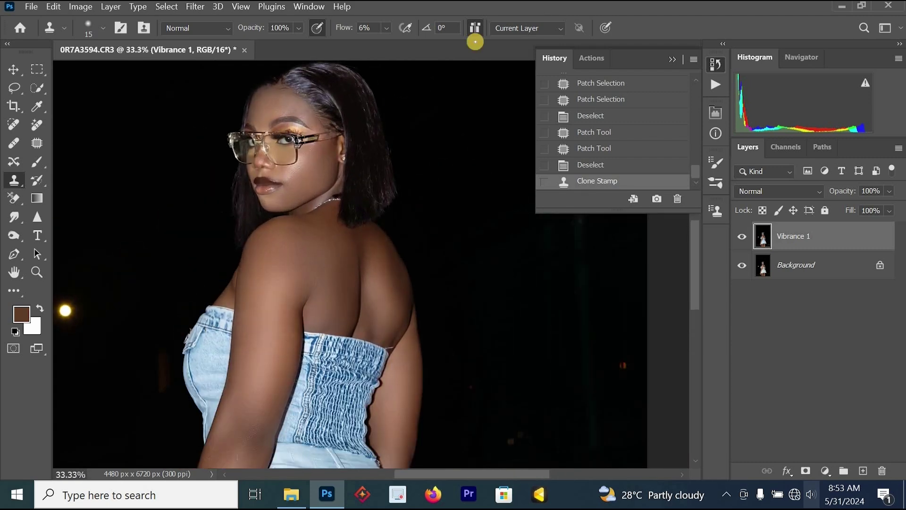
Run the Even Skin Tones action from the Detty Magic Actions set.
click(591, 56)
click(571, 79)
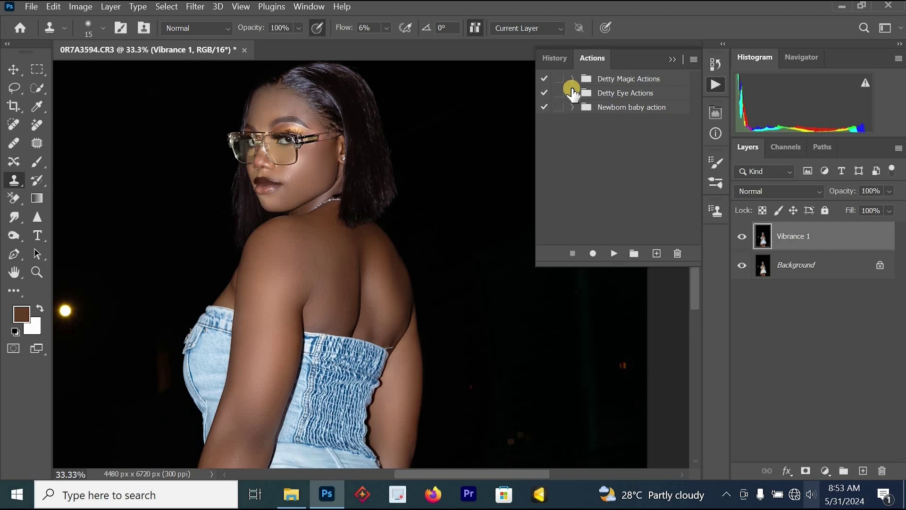
click(573, 93)
click(573, 93)
click(573, 79)
click(585, 94)
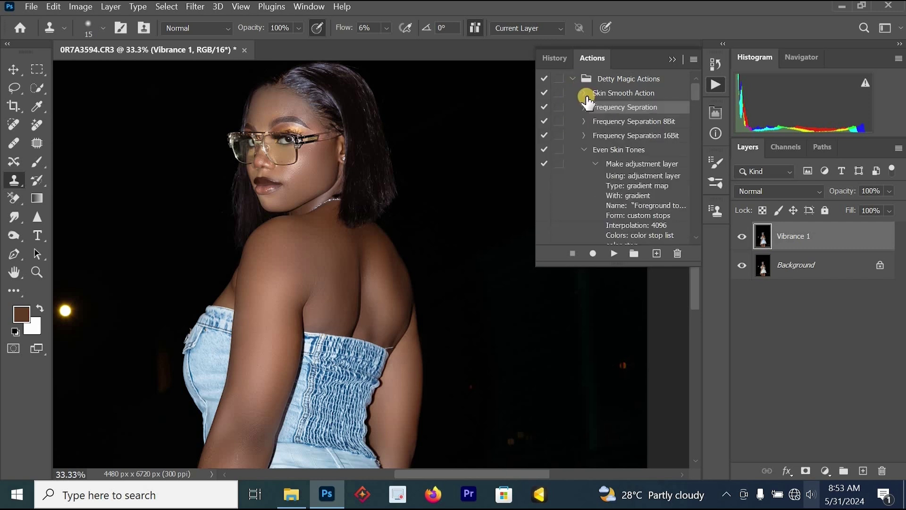
click(585, 149)
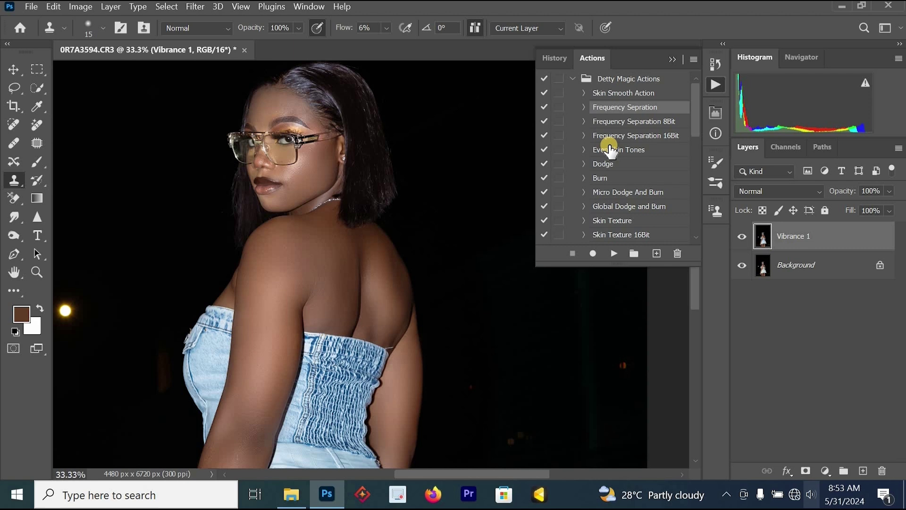
click(611, 150)
click(614, 253)
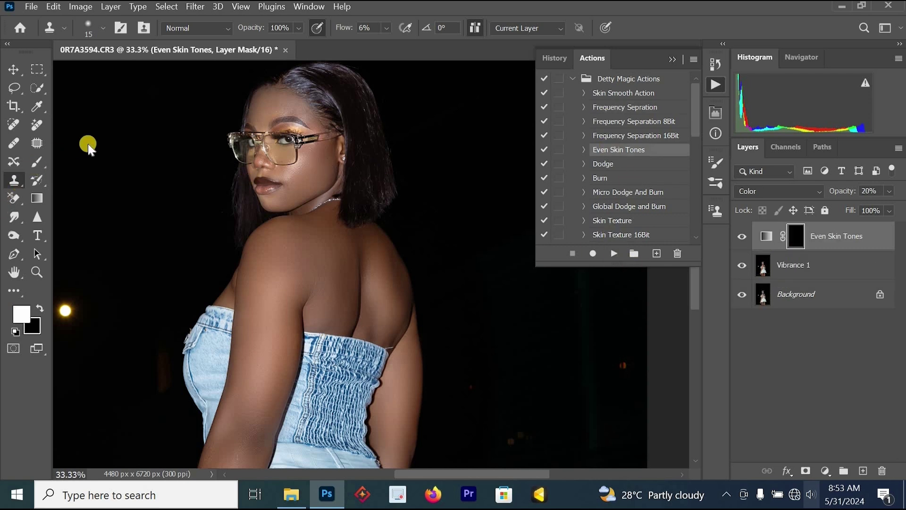
Paint white on the Even Skin Tones mask over the facial skin with a size 100 soft brush.
key(shift+b)
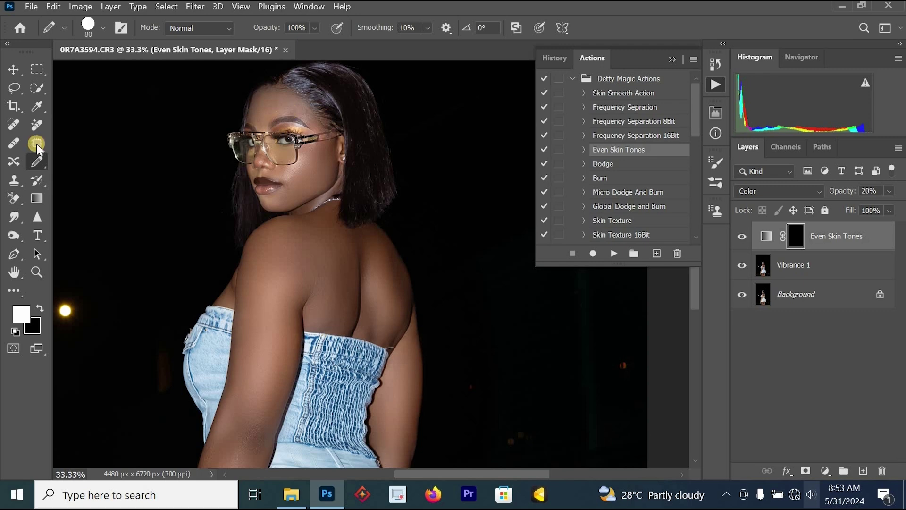
key(shift+b)
scroll(308, 108, up, 2)
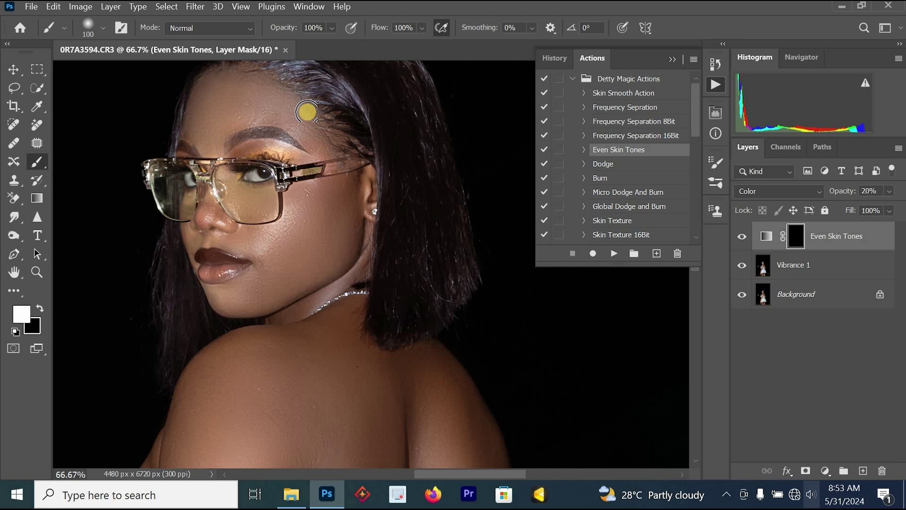
click(209, 141)
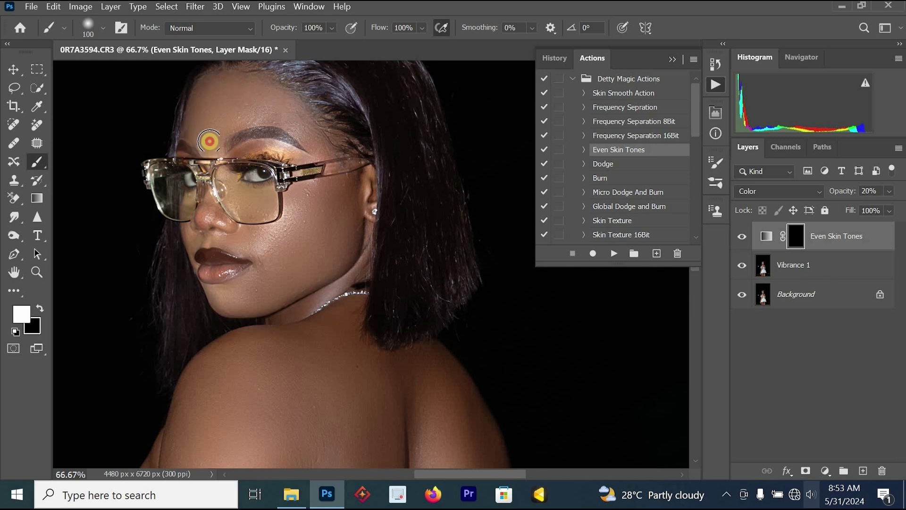
click(188, 198)
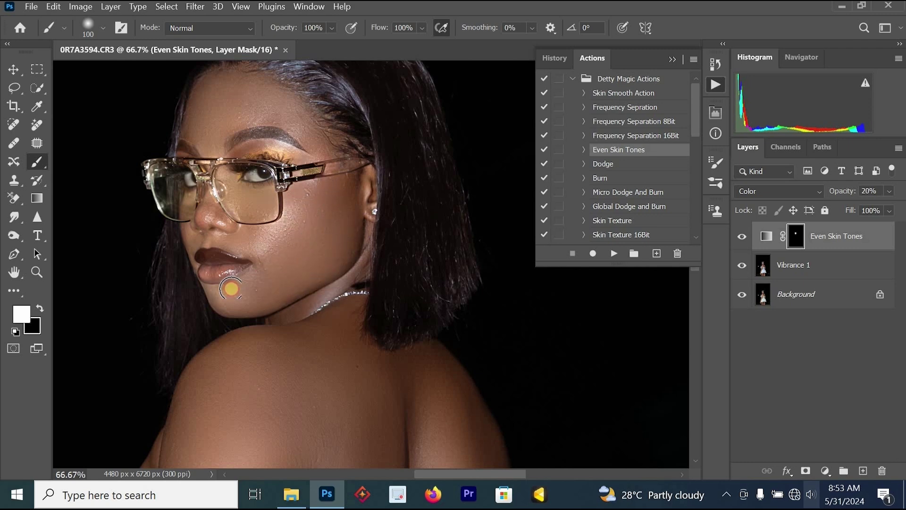
View the full figure and merge the Even Skin Tones layer with the Background layer.
alt+click(333, 165)
alt+click(333, 165)
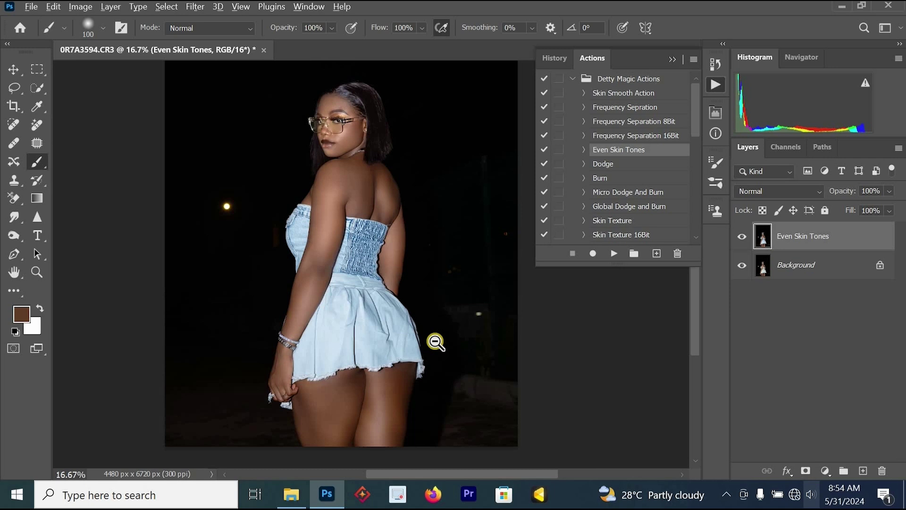
shift+click(840, 274)
key(ctrl+e)
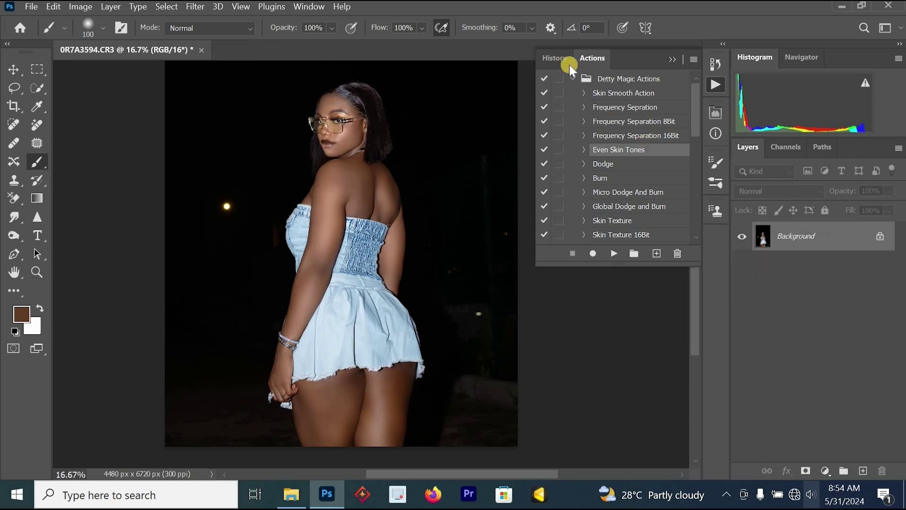
Compare the merged retouch with the opening history snapshot, in the full view and closer on the upper body.
click(554, 58)
drag(696, 172, 685, 79)
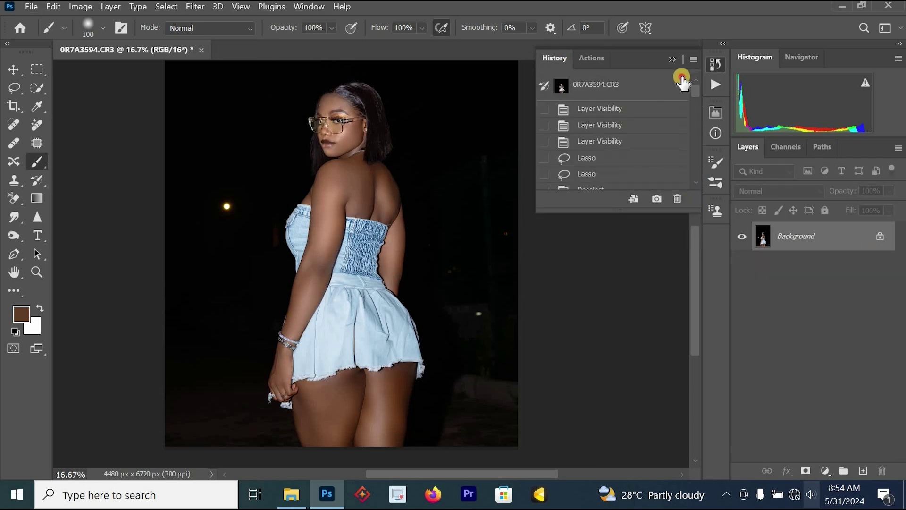
click(659, 86)
key(ctrl+z)
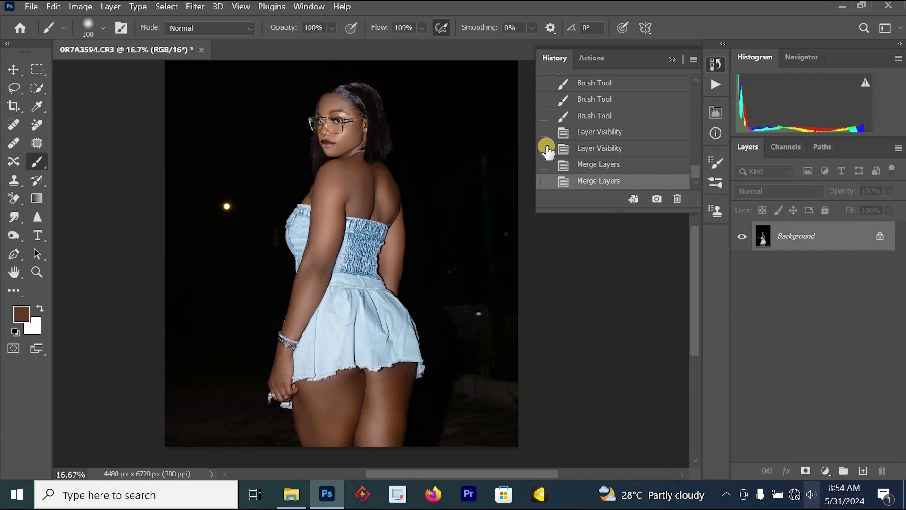
key(ctrl+plus)
key(ctrl+plus)
key(ctrl+z)
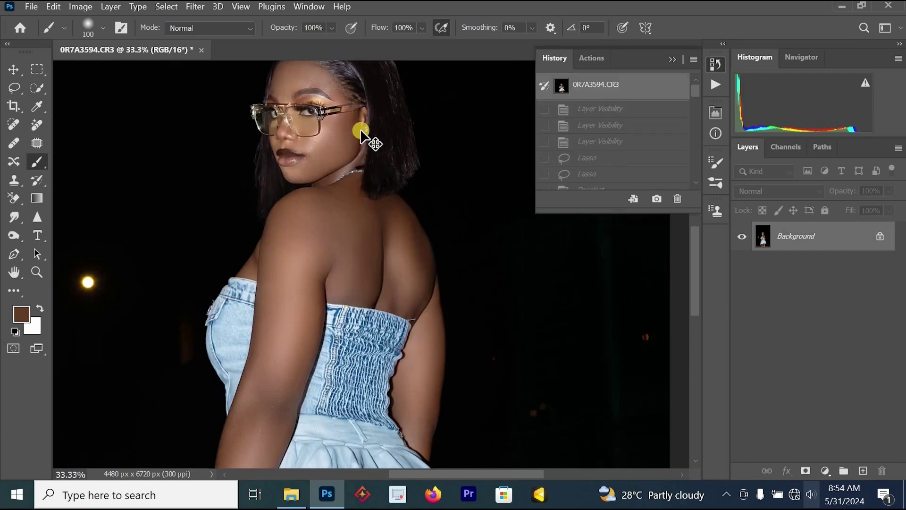
key(ctrl+z)
key(ctrl+z)
key(ctrl+z)
Compare the before and after states up close on the face and shoulders, and on the legs below the skirt.
ctrl+click(325, 91)
scroll(325, 91, up, 1)
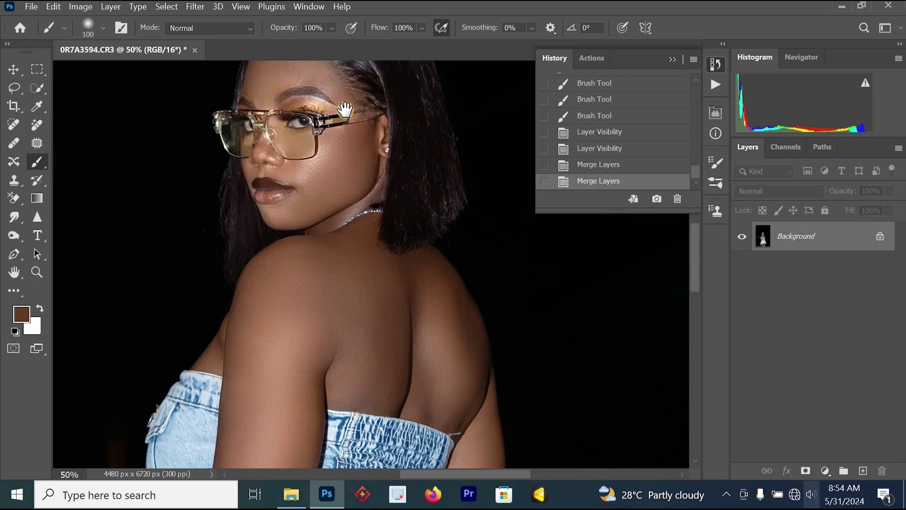
drag(344, 110, 357, 194)
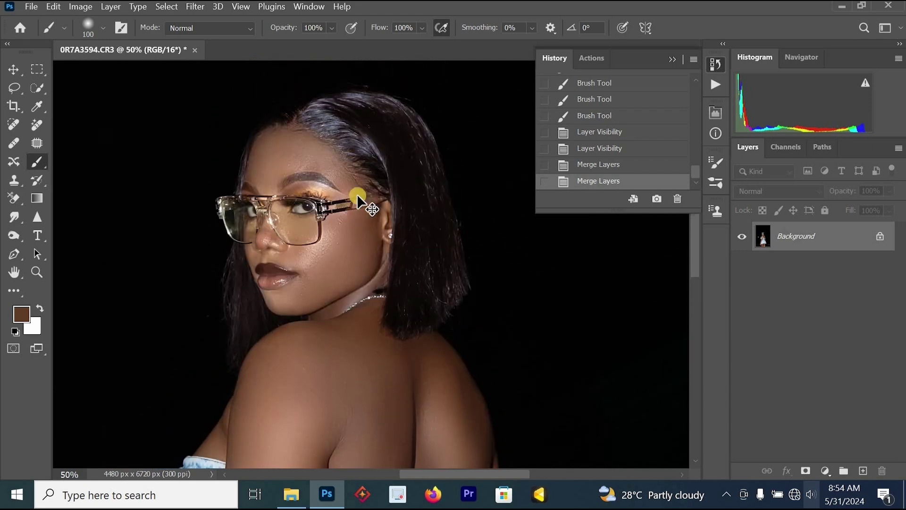
key(ctrl+alt+z)
key(ctrl+alt+z)
key(ctrl+alt+z)
scroll(359, 196, down, 1)
scroll(314, 259, down, 1)
scroll(348, 356, down, 1)
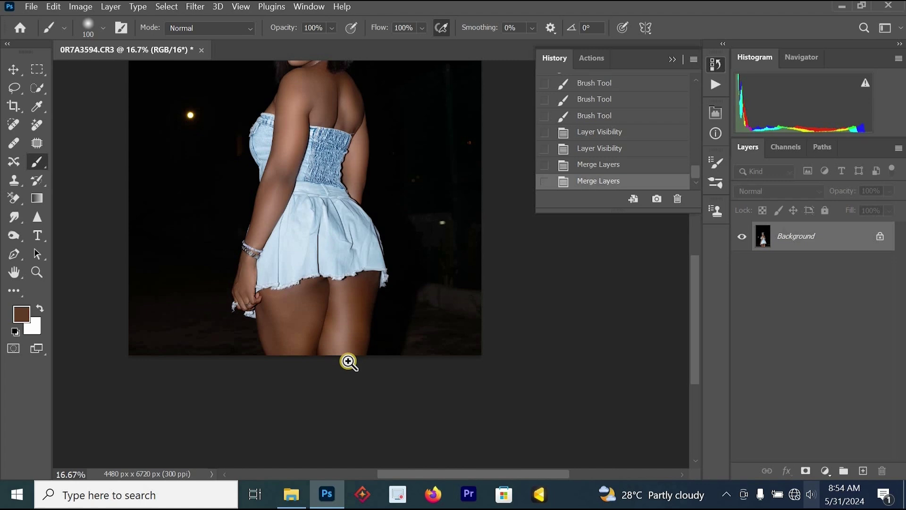
scroll(349, 361, up, 3)
key(ctrl+alt+z)
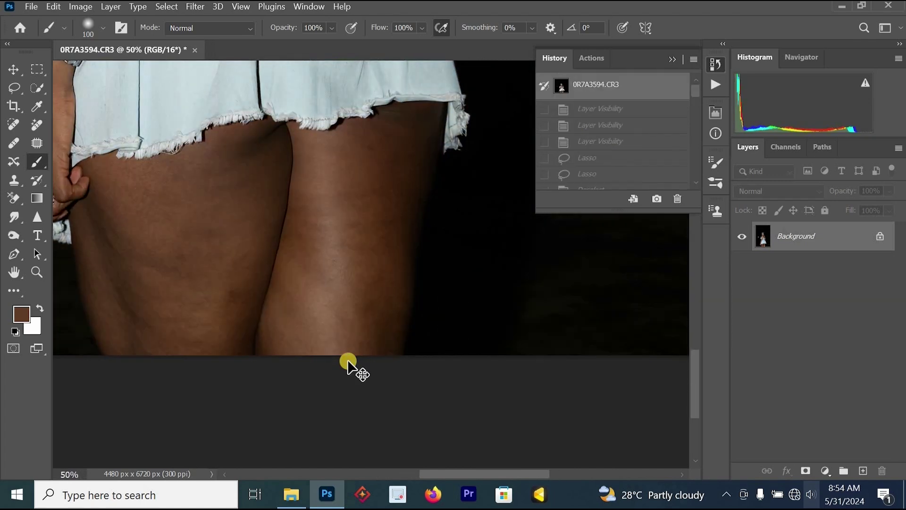